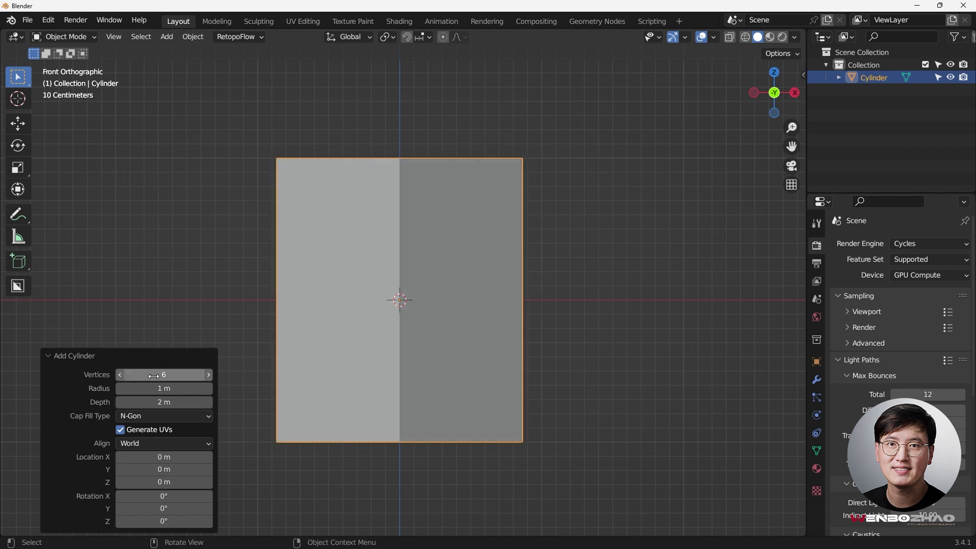
- Align the new six-sided cylinder to the view and rotate it 30° in the front view
left_click(169, 444)
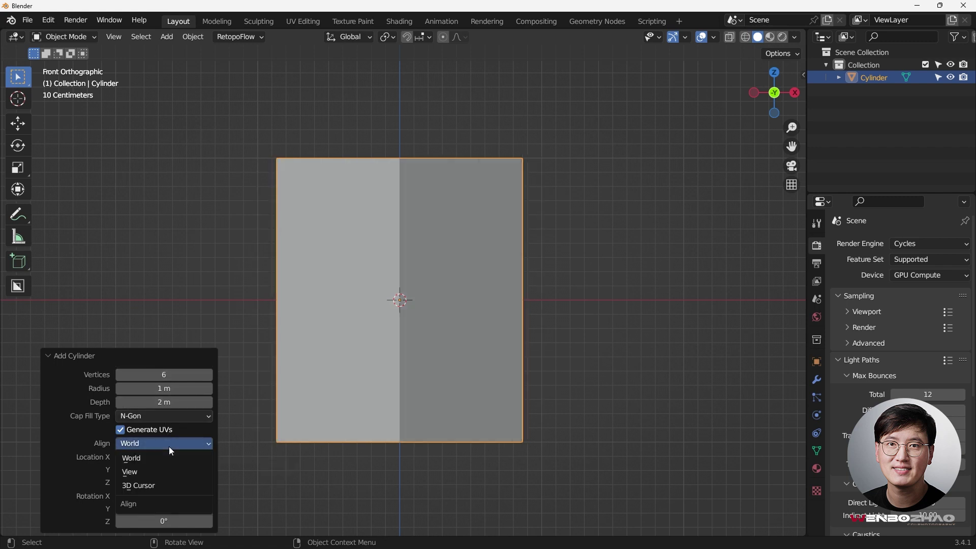
left_click(152, 472)
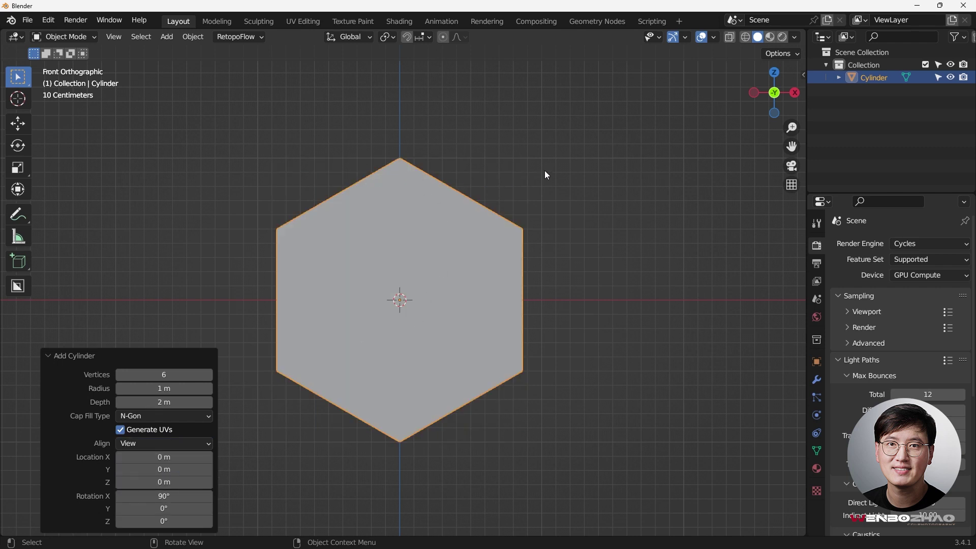
key("r")
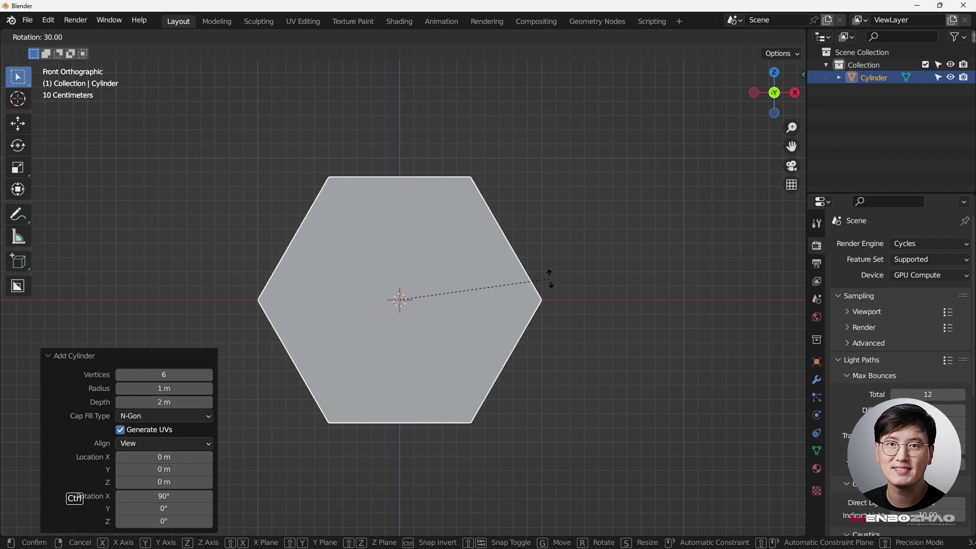
left_click(550, 279)
- Add two evenly spaced, unslid loop cuts around the cylinder, dividing its depth into three bands
middle_click_drag(424, 261, 376, 277)
key("KP_7")
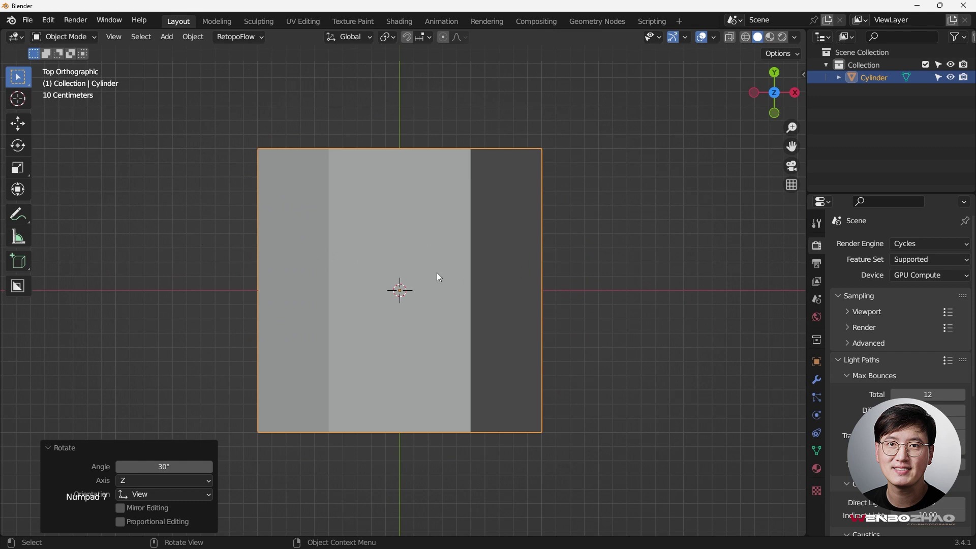
key("ctrl+r")
key("Tab")
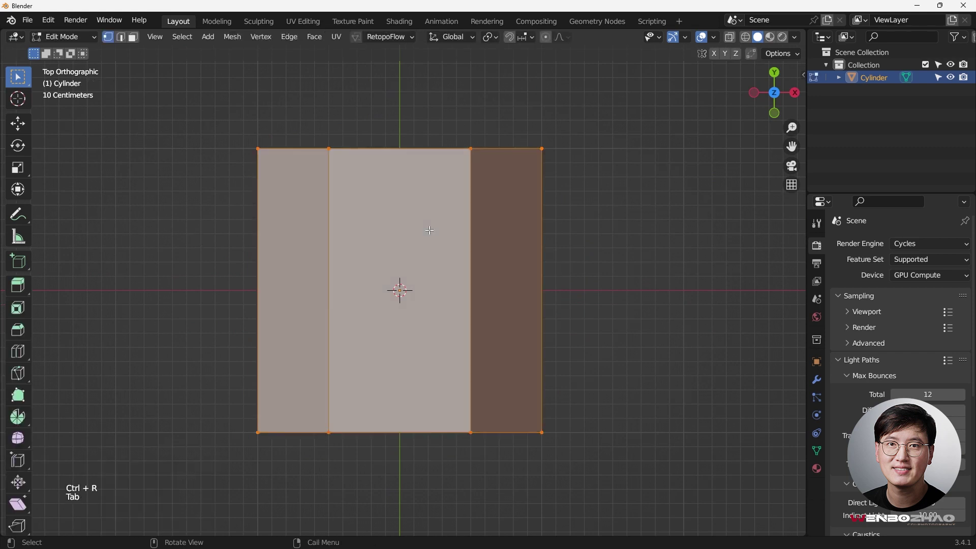
key("ctrl+r")
scroll(343, 279, "up", 1)
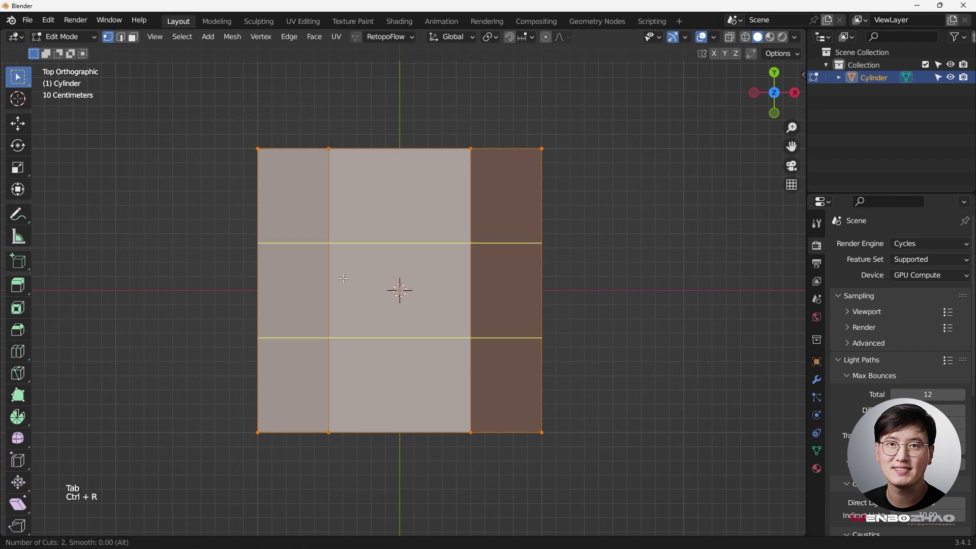
left_click(344, 279)
right_click(344, 279)
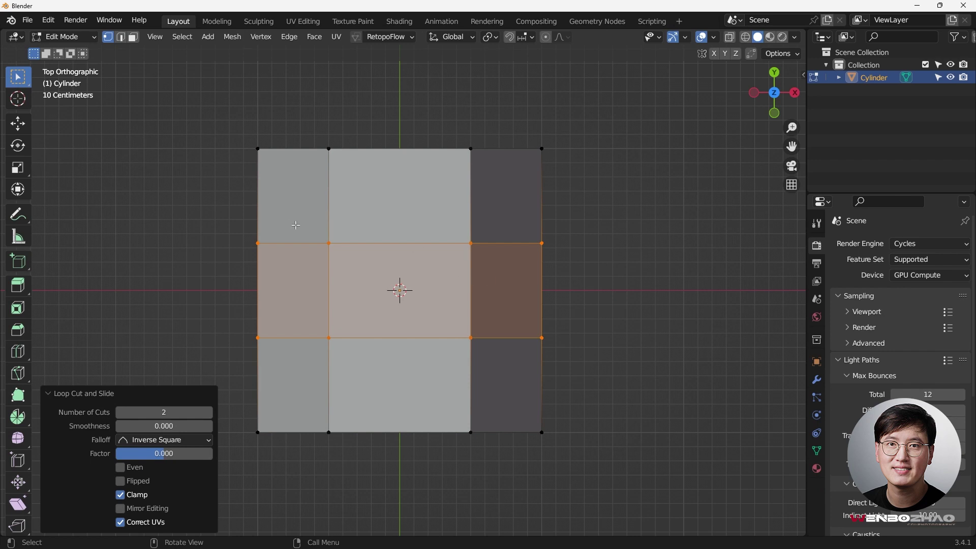
scroll(296, 225, "down", 2)
scroll(270, 265, "up", 3)
key("KP_1")
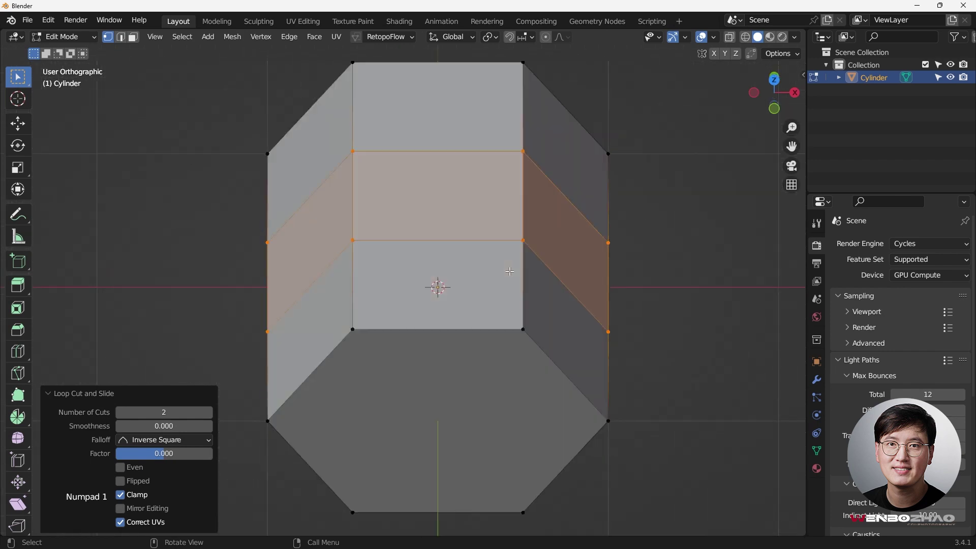
middle_click_drag(514, 270, 484, 274)
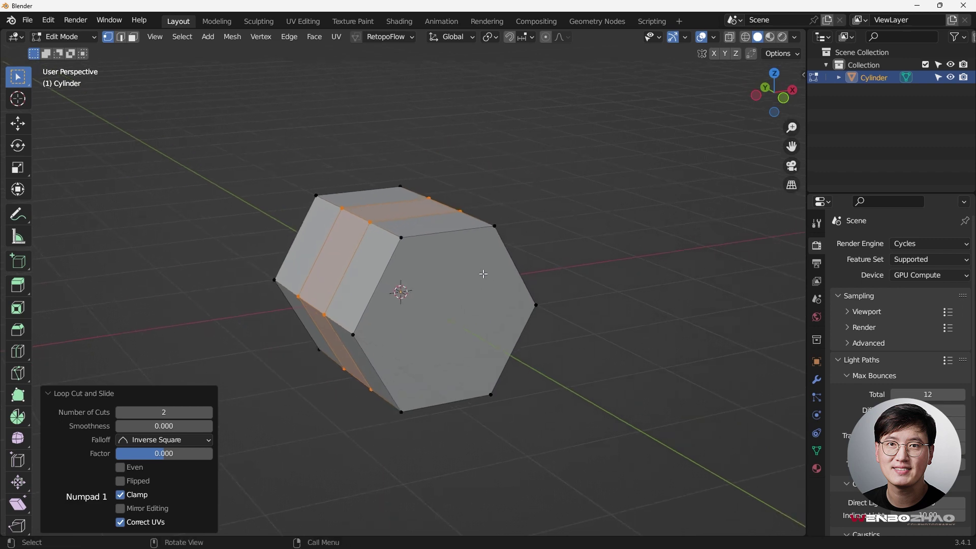
scroll(499, 258, "up", 2)
middle_click_drag(533, 213, 371, 196)
key("3")
left_click(426, 226)
left_click(331, 344, "shift")
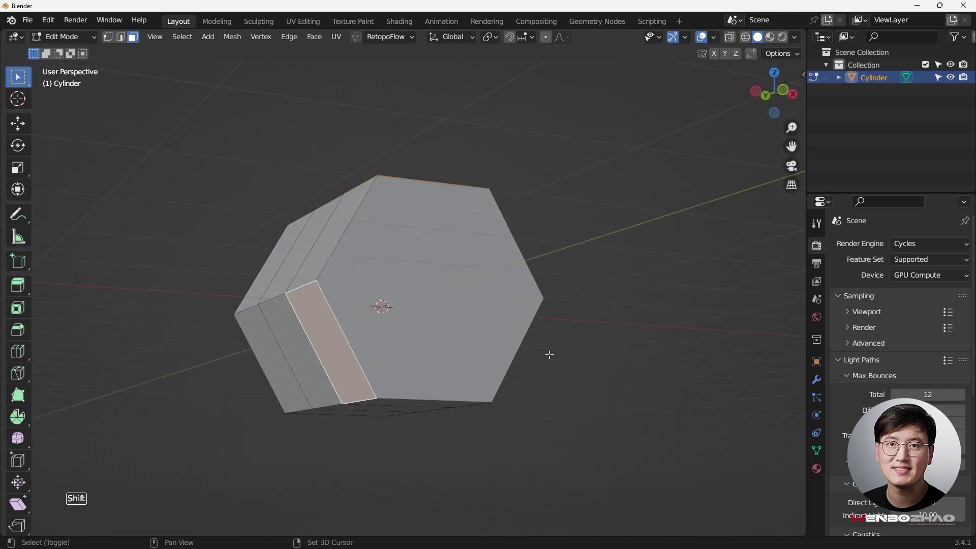
middle_click_drag(549, 355, 386, 380)
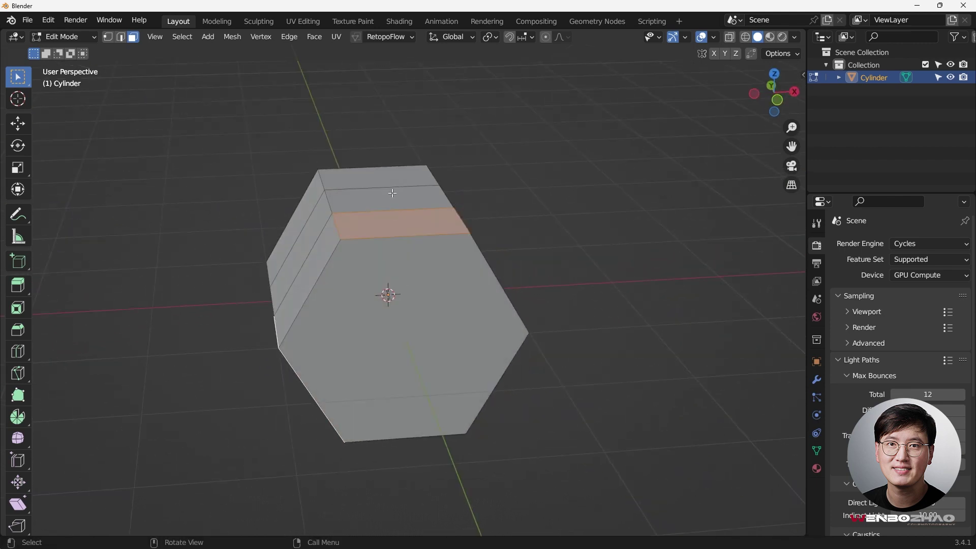
- Select three alternating side faces of the middle band and extrude them along their normals by about 0.95 m
middle_click_drag(392, 193, 363, 258)
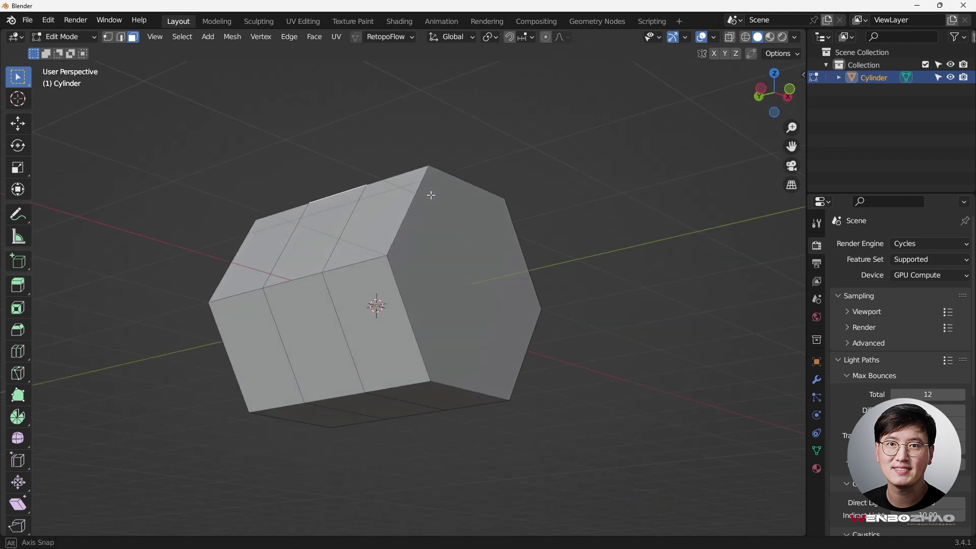
left_click(328, 366, "shift")
middle_click_drag(401, 401, 383, 388)
left_click(493, 362, "shift")
middle_click_drag(492, 362, 525, 425)
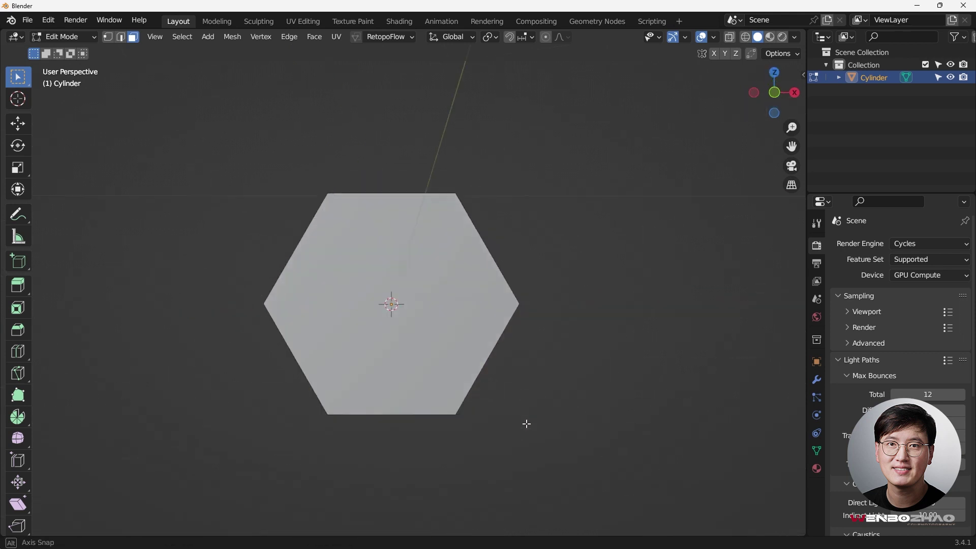
key("KP_1")
middle_click_drag(495, 250, 522, 251, "shift")
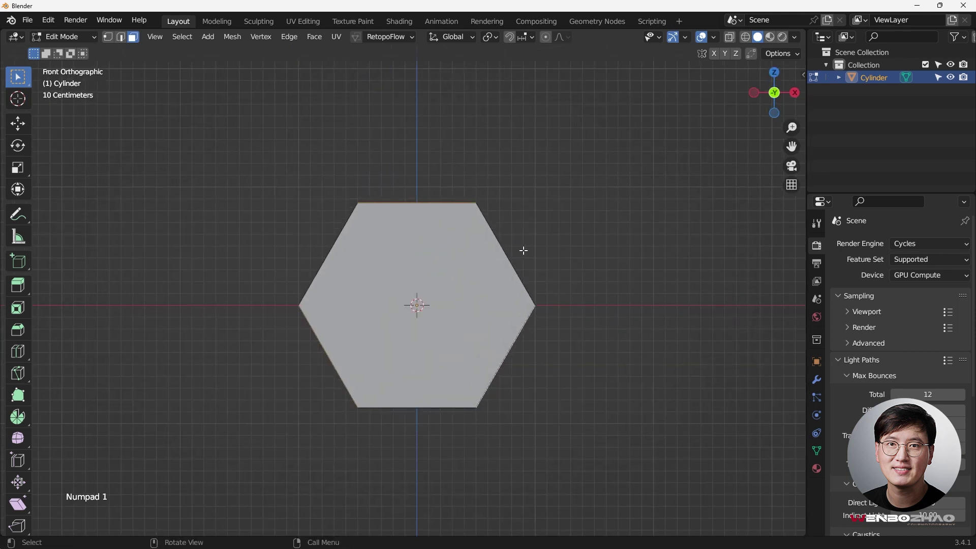
right_click(589, 185)
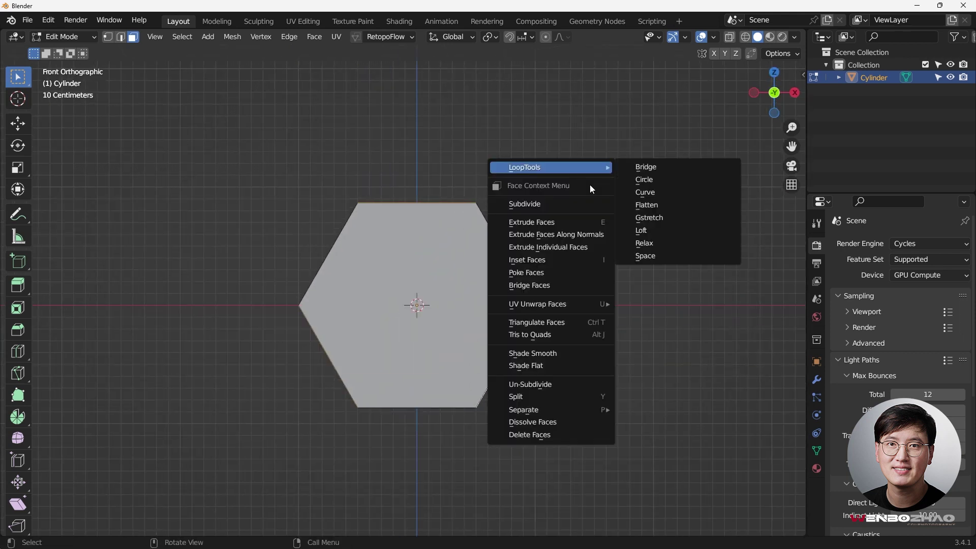
left_click(587, 235)
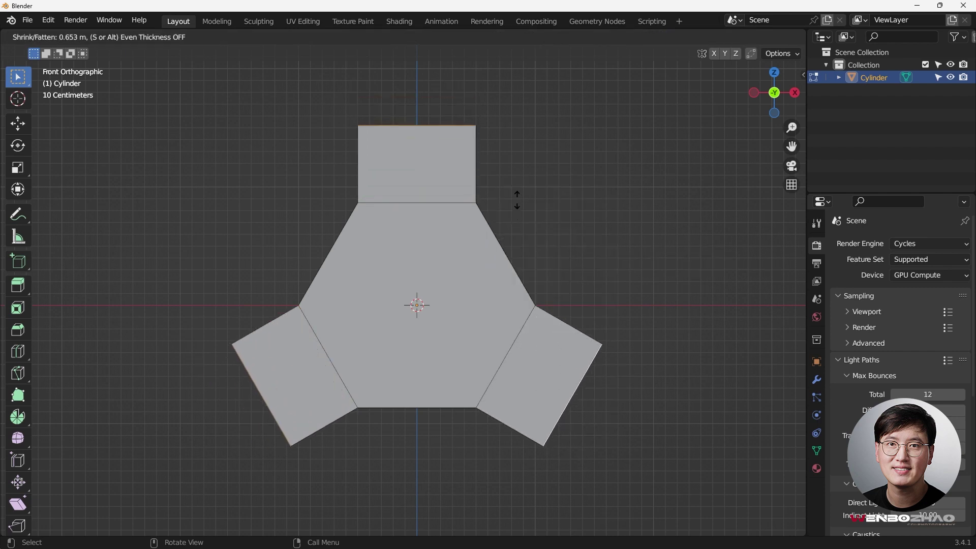
left_click(524, 183)
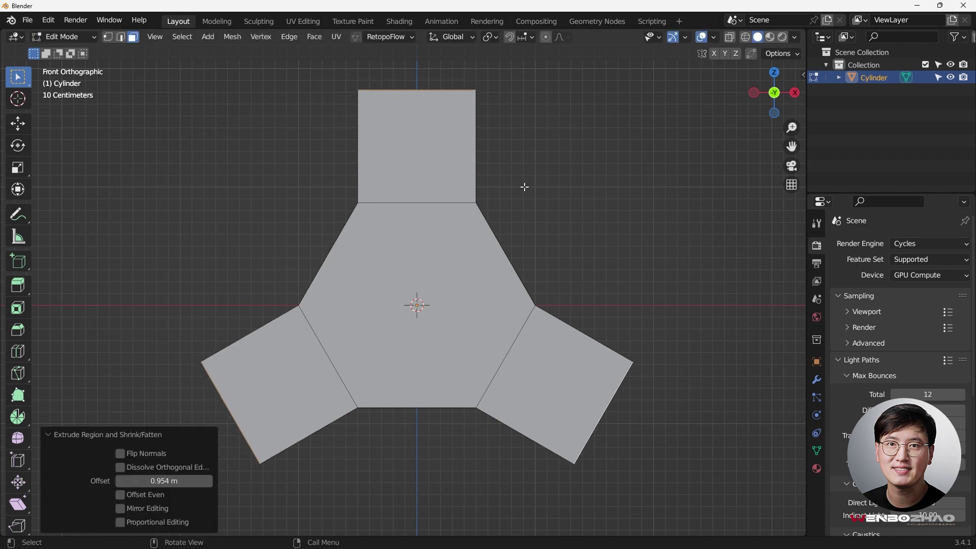
- Check the three extruded arms from several angles and undo the extrusion along normals
middle_click_drag(523, 185, 476, 229)
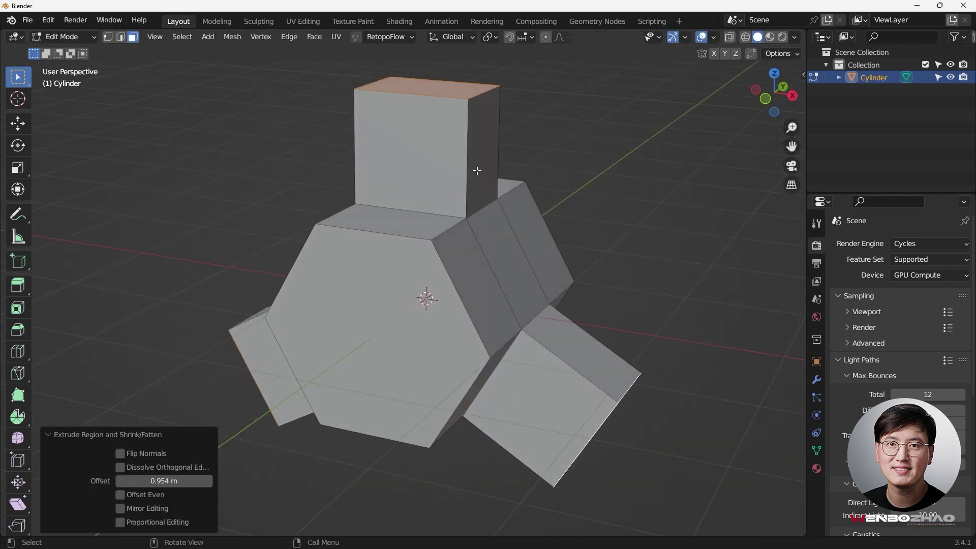
middle_click_drag(397, 191, 403, 98)
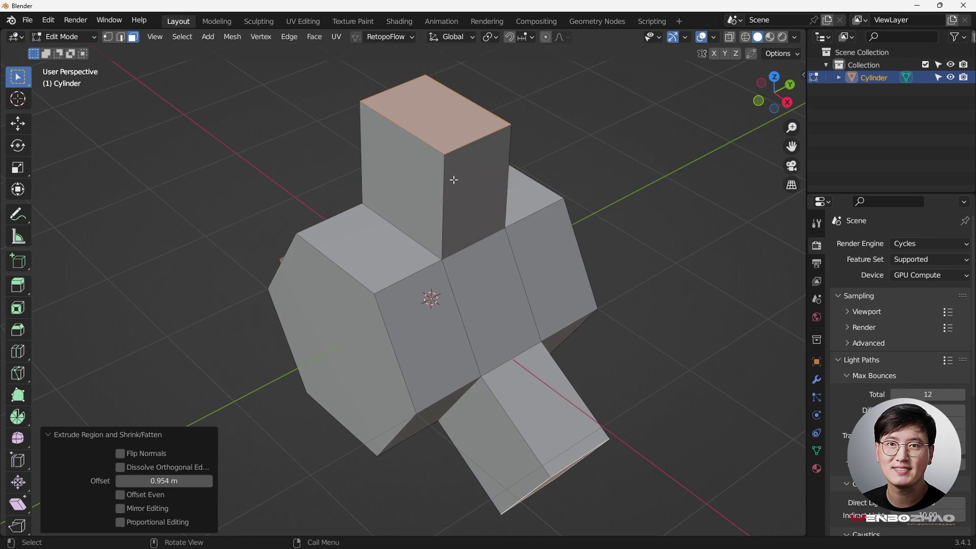
key("KP_1")
key("ctrl+z")
- Extrude the three selected faces in place and scale them outward from the centre
middle_click_drag(516, 233, 555, 220)
key("e")
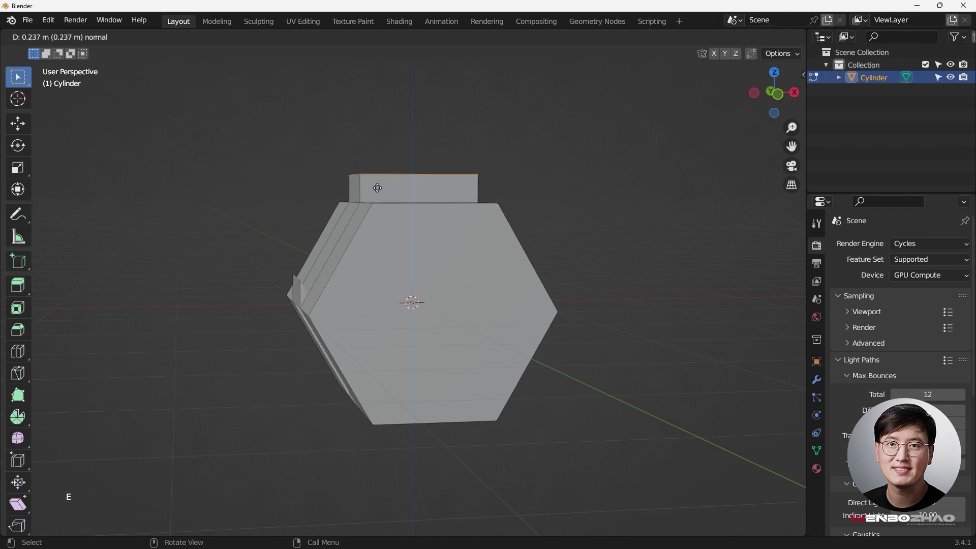
right_click(462, 200)
key("KP_1")
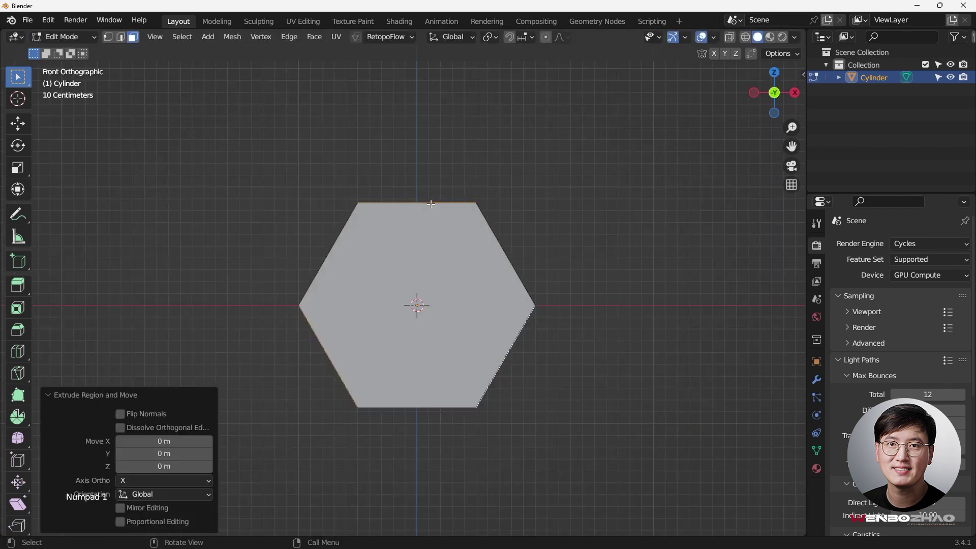
key("s")
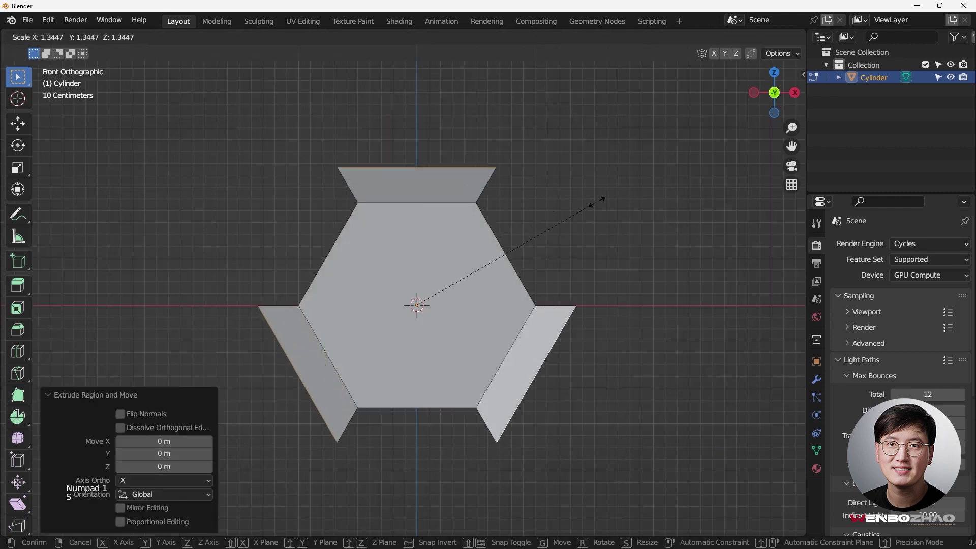
left_click(709, 185)
- Undo the outward scaling of the extruded faces
middle_click_drag(708, 185, 524, 229)
key("KP_1")
key("ctrl+z")
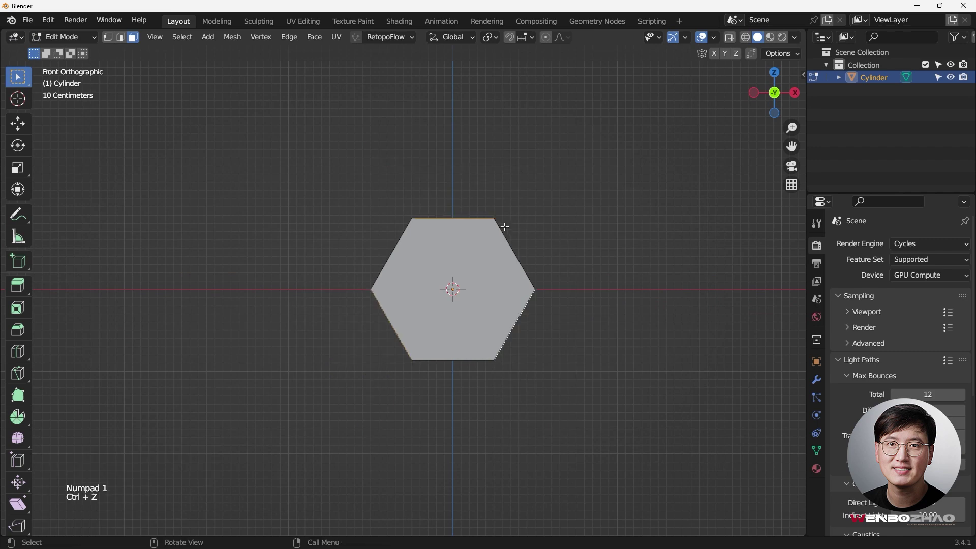
- Select all vertices of the mesh and merge them by distance
key("KP_1")
middle_click_drag(463, 234, 419, 239, "shift")
scroll(397, 237, "up", 2)
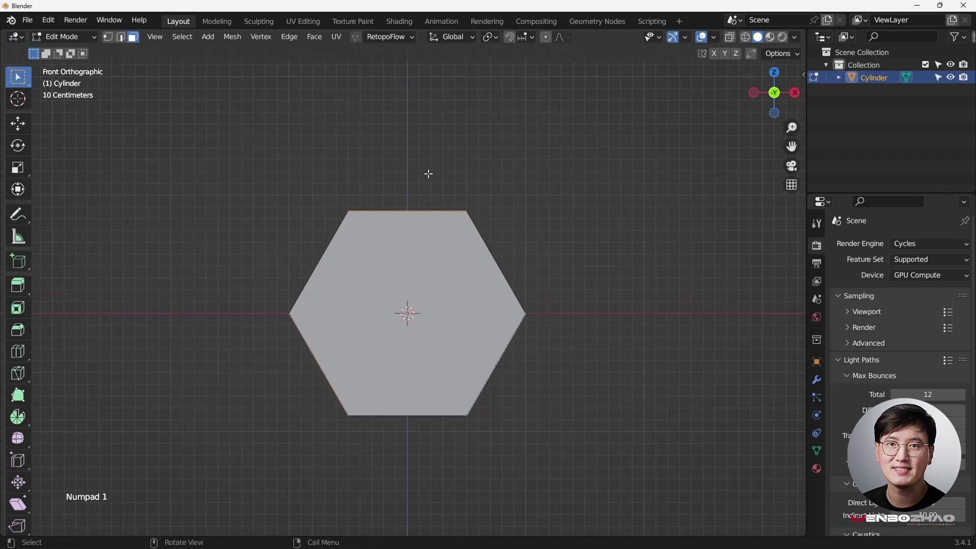
middle_click_drag(429, 174, 560, 262)
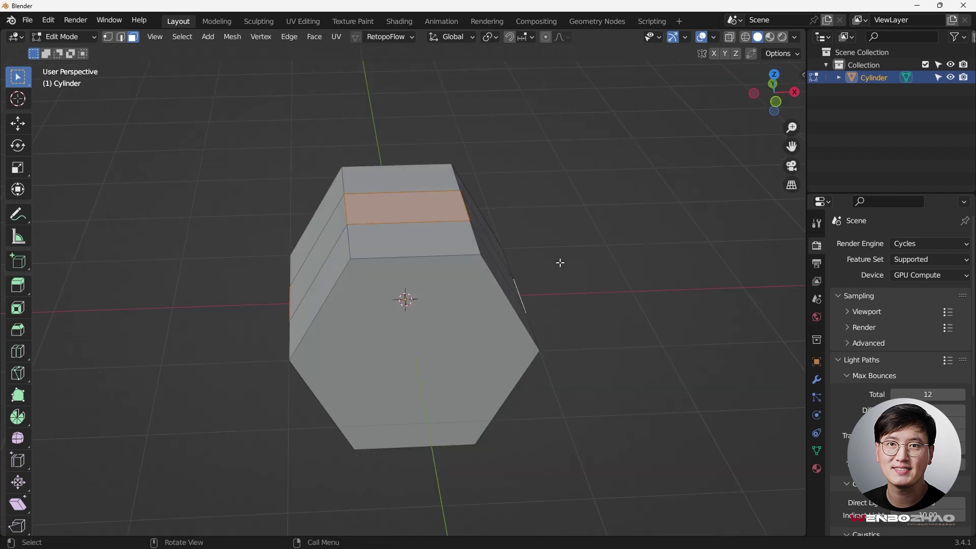
key("a")
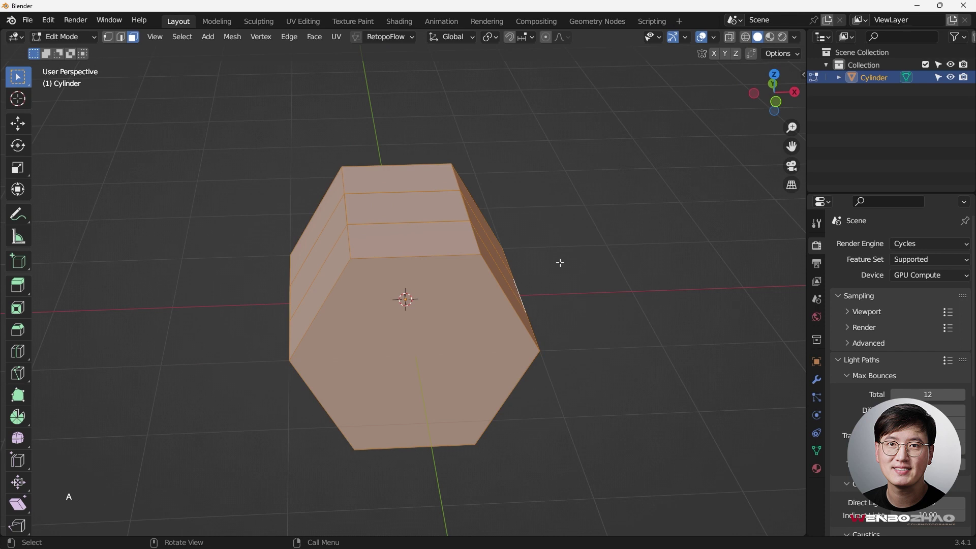
key("1")
key("1")
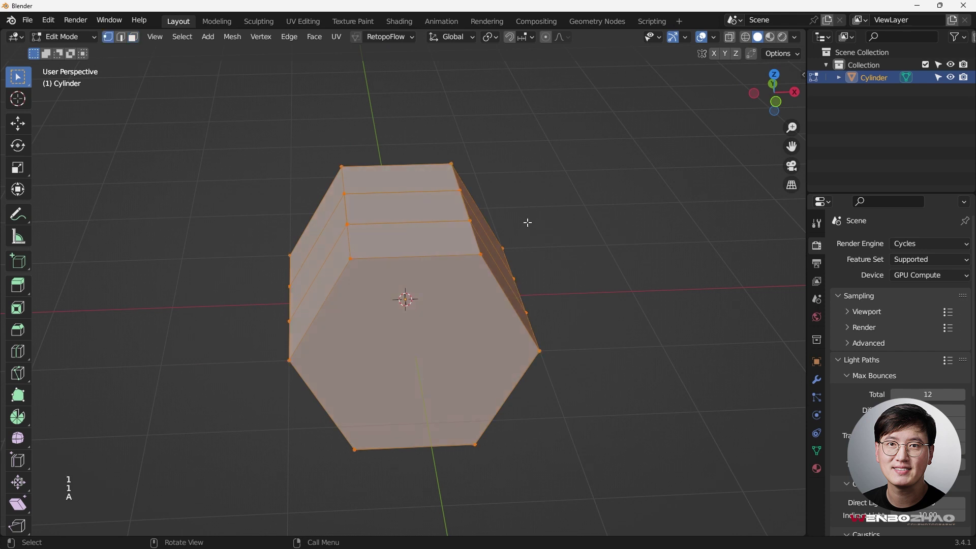
key("m")
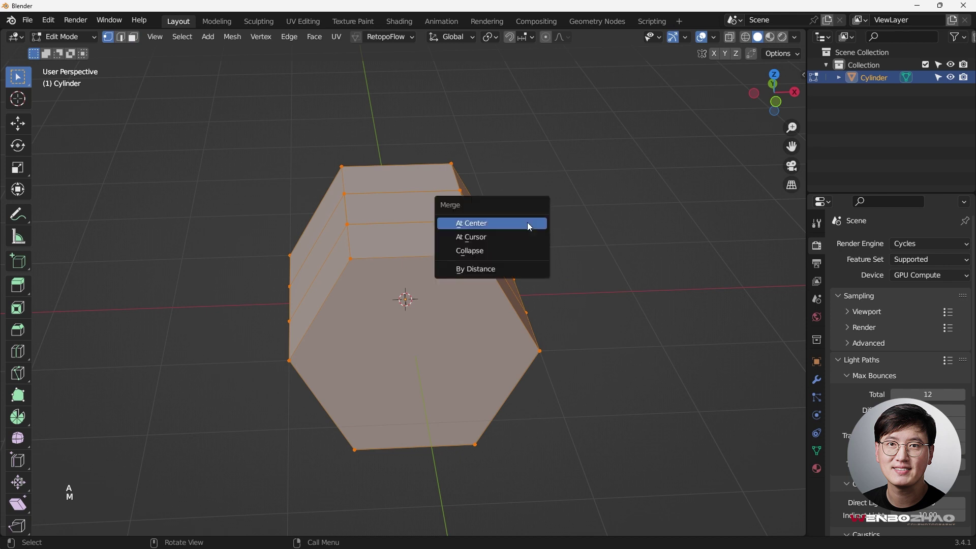
left_click(520, 272)
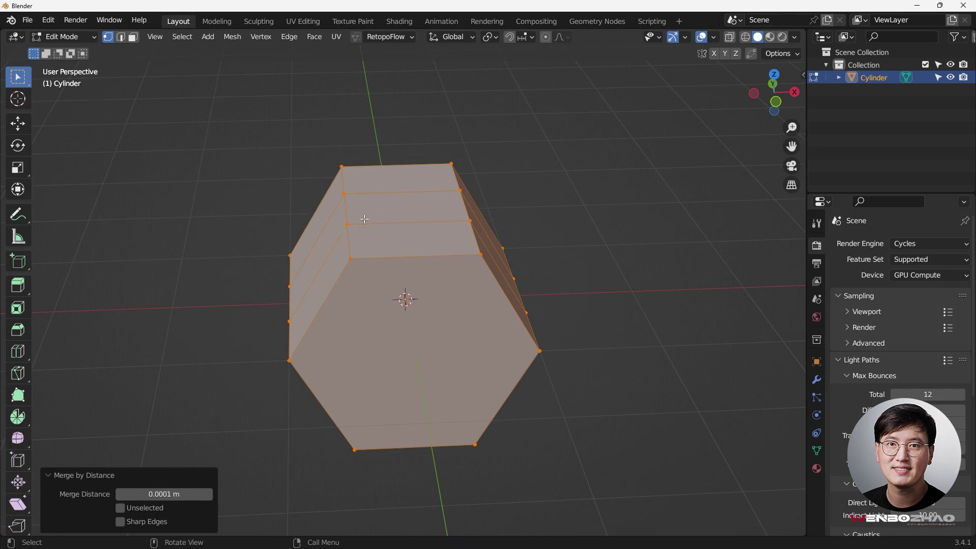
- Reselect three alternating side faces of the middle band and extrude them along their normals by about 1.03 m
middle_click_drag(384, 243, 401, 210)
key("3")
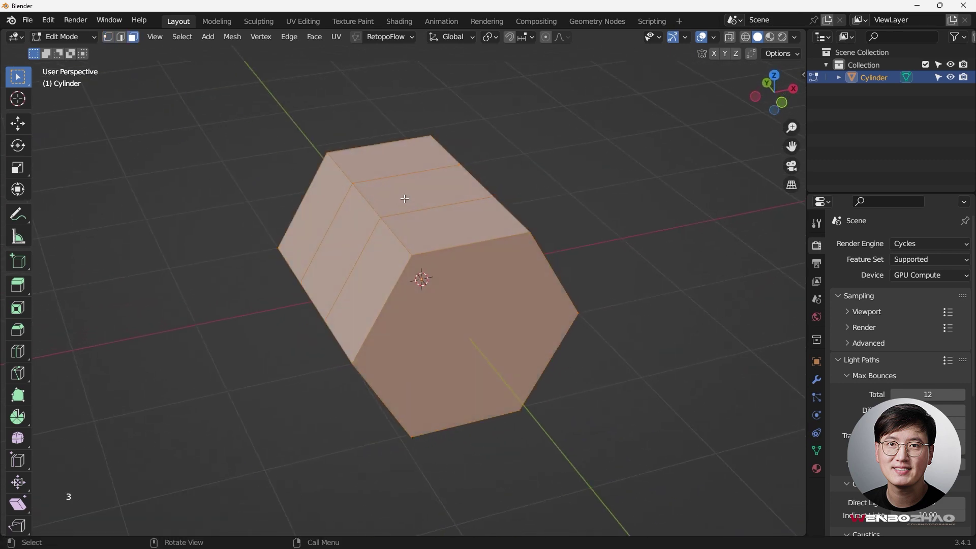
left_click(403, 199)
middle_click_drag(463, 241, 494, 195)
left_click(355, 349, "shift")
middle_click_drag(355, 349, 449, 360)
left_click(497, 355, "shift")
key("KP_1")
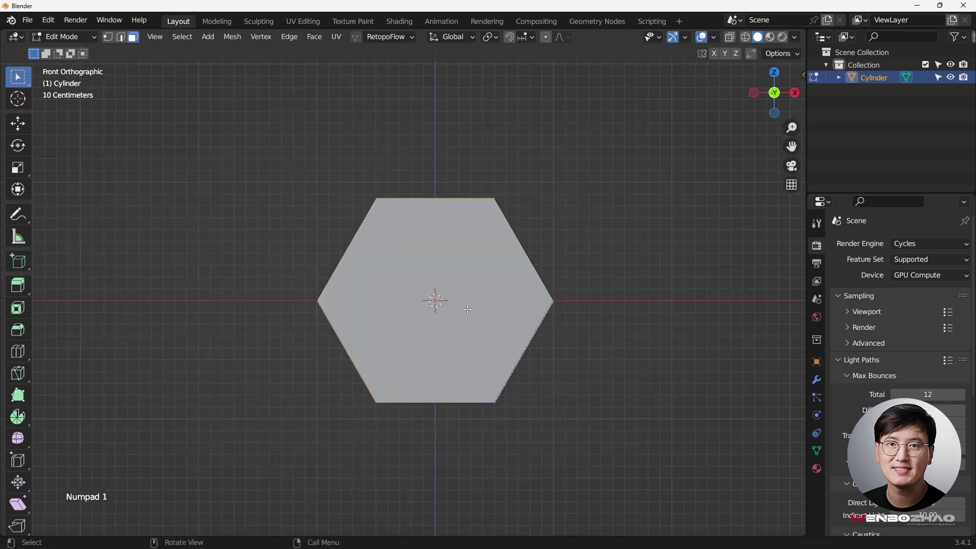
middle_click_drag(528, 222, 471, 223, "shift")
right_click(529, 186)
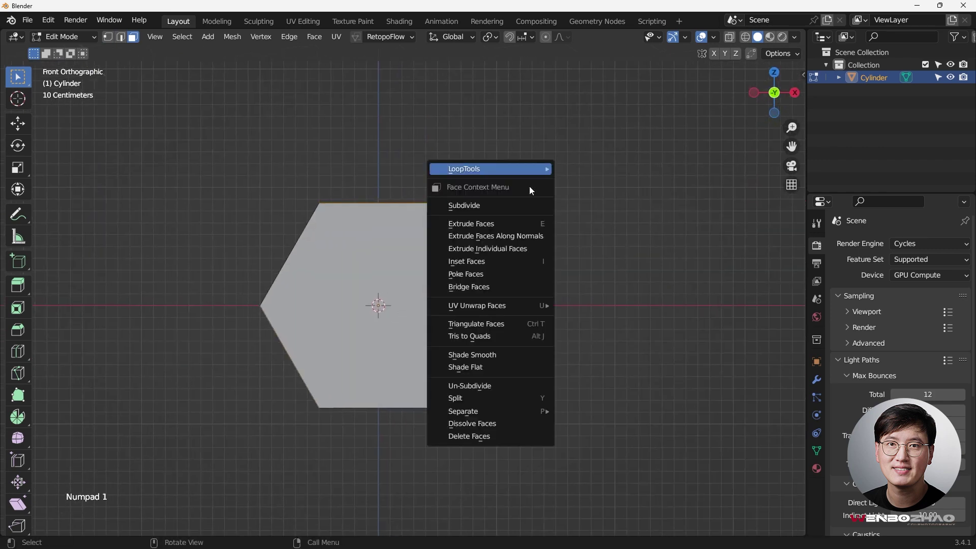
left_click(520, 235)
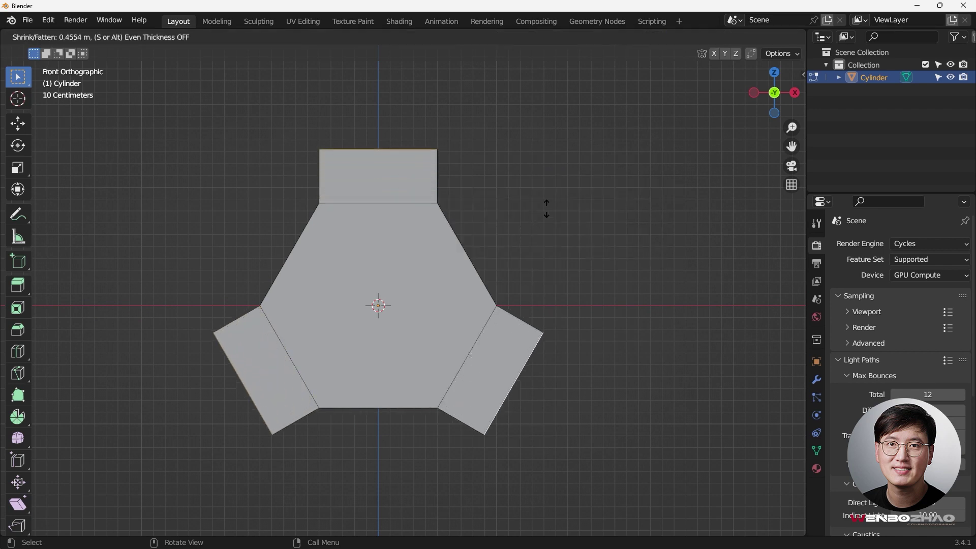
left_click(549, 176)
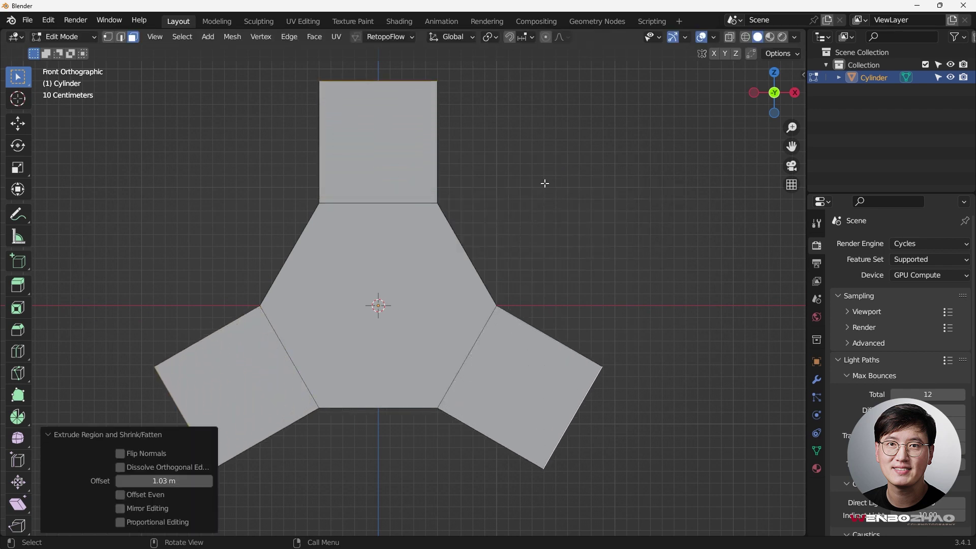
- Set the offset of the middle-band extrusion to exactly 1 m
scroll(547, 196, "down", 2)
left_click(173, 481)
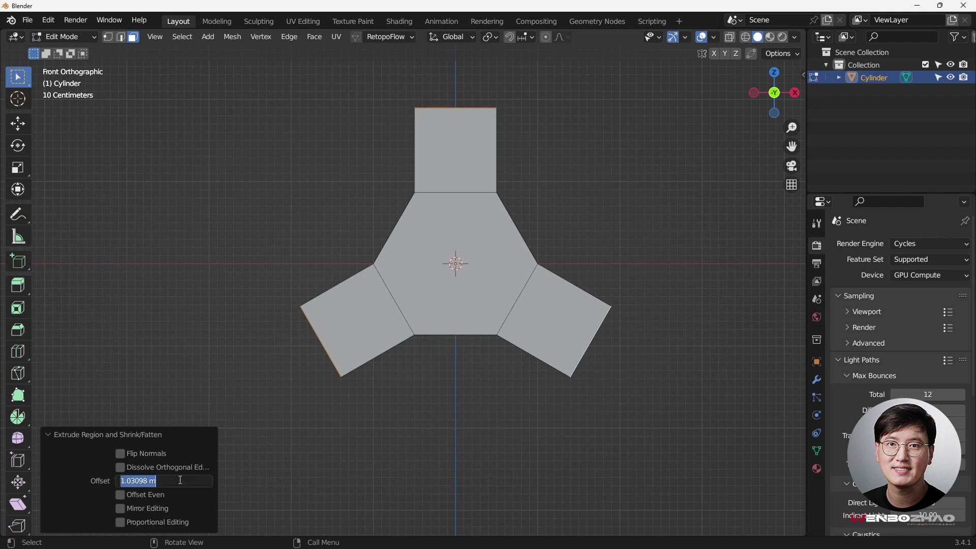
type("1")
key("Return")
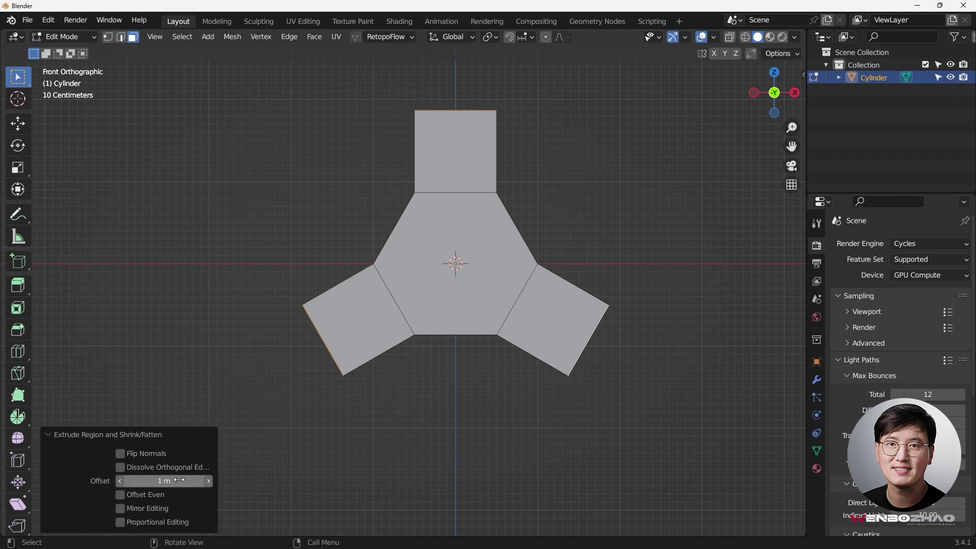
- Select the alternating side faces of both outer bands that lie angularly between the extruded middle-band arms
left_click(532, 456)
middle_click_drag(532, 456, 381, 242)
left_click(333, 212)
left_click(427, 251, "shift")
middle_click_drag(466, 266, 436, 261)
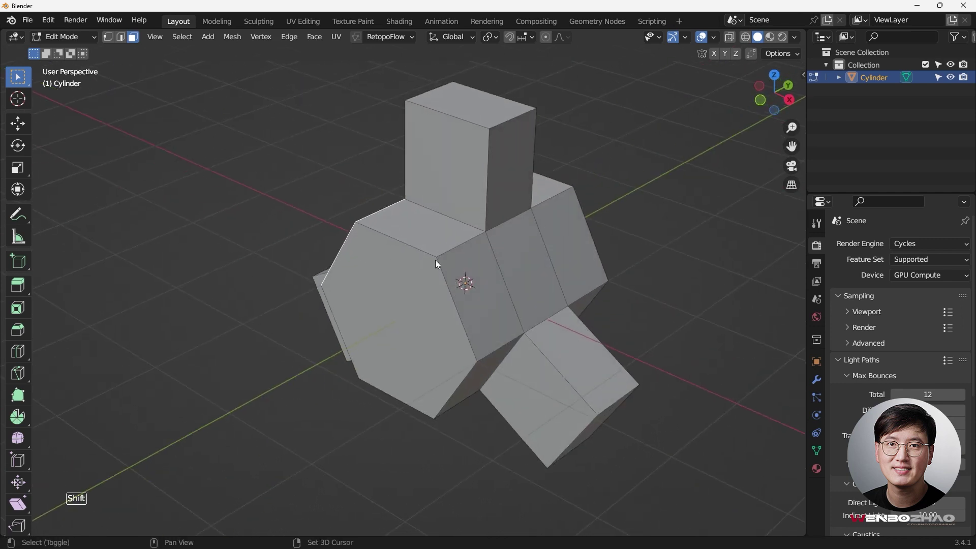
left_click(483, 274)
left_click(575, 288, "shift")
middle_click_drag(576, 288, 475, 267)
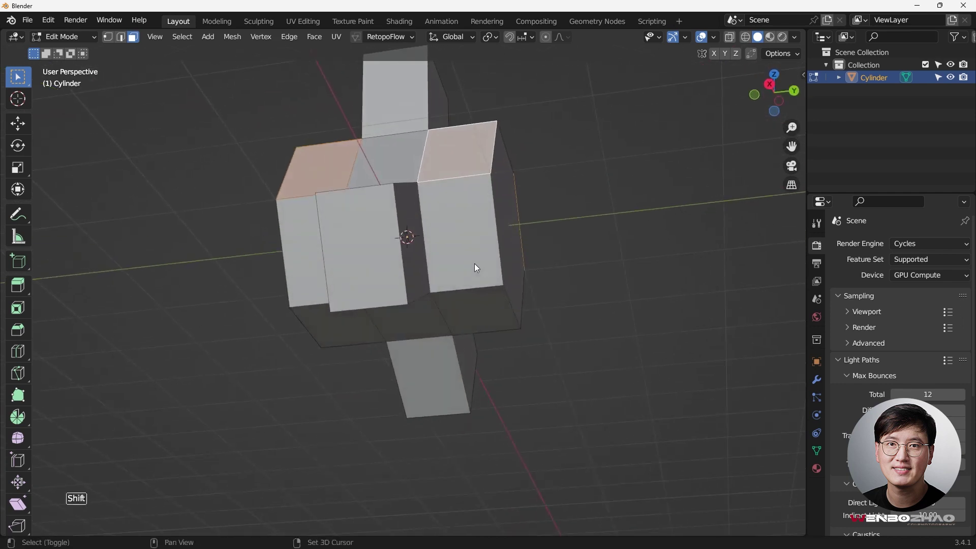
middle_click_drag(440, 348, 380, 331)
left_click(419, 299, "shift")
middle_click_drag(418, 299, 505, 349)
left_click(380, 294, "shift")
- Extrude the selected outer-band faces along their normals with an offset of 1 m
key("KP_1")
middle_click_drag(585, 168, 480, 193, "shift")
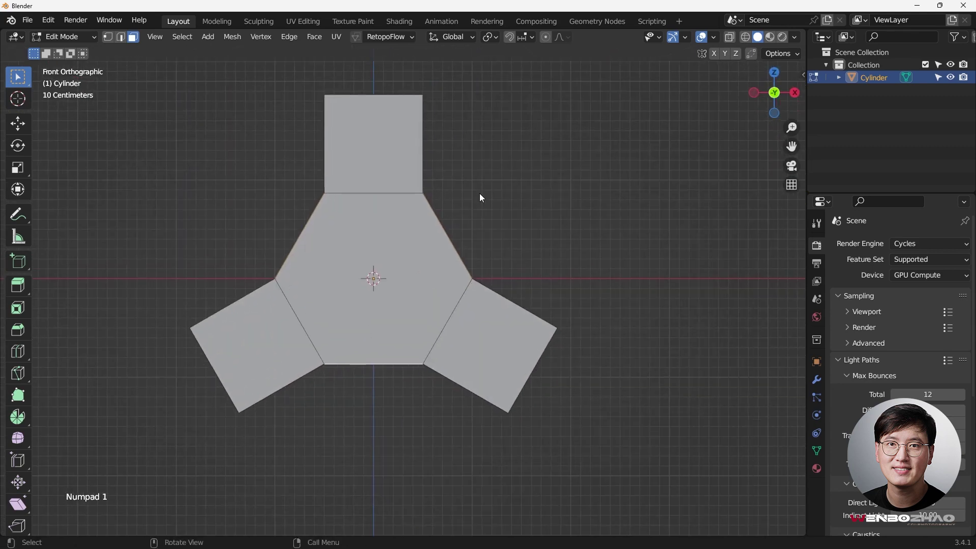
right_click(530, 166)
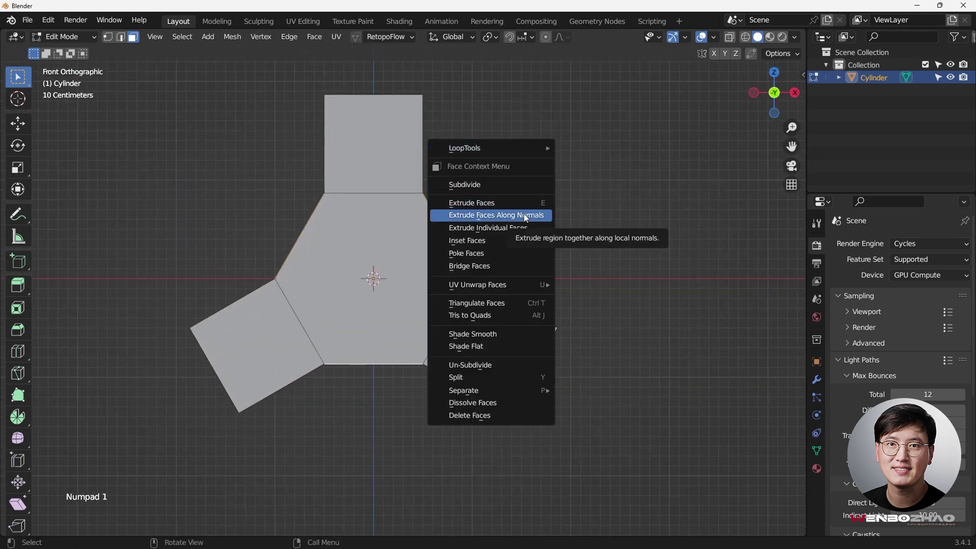
left_click(524, 214)
left_click(546, 173)
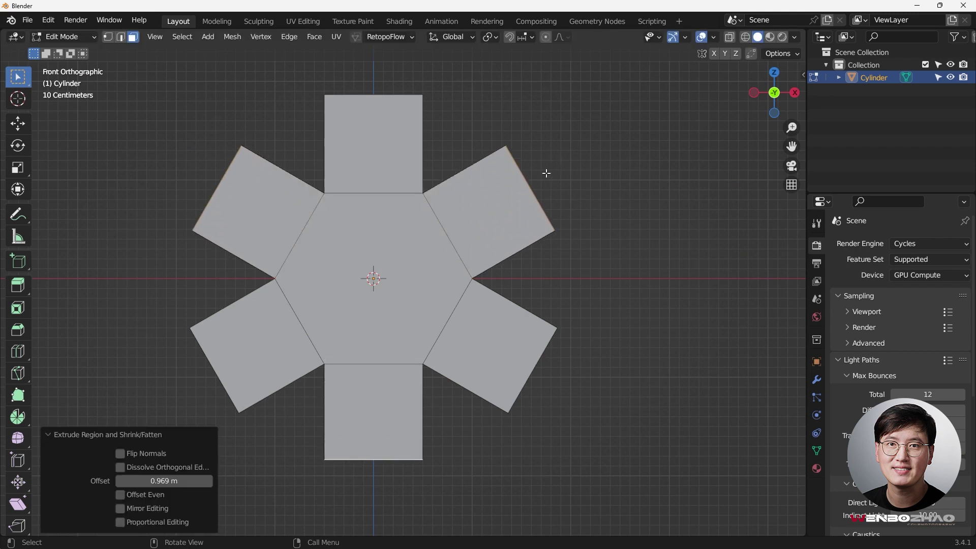
left_click(168, 481)
type("1")
key("Return")
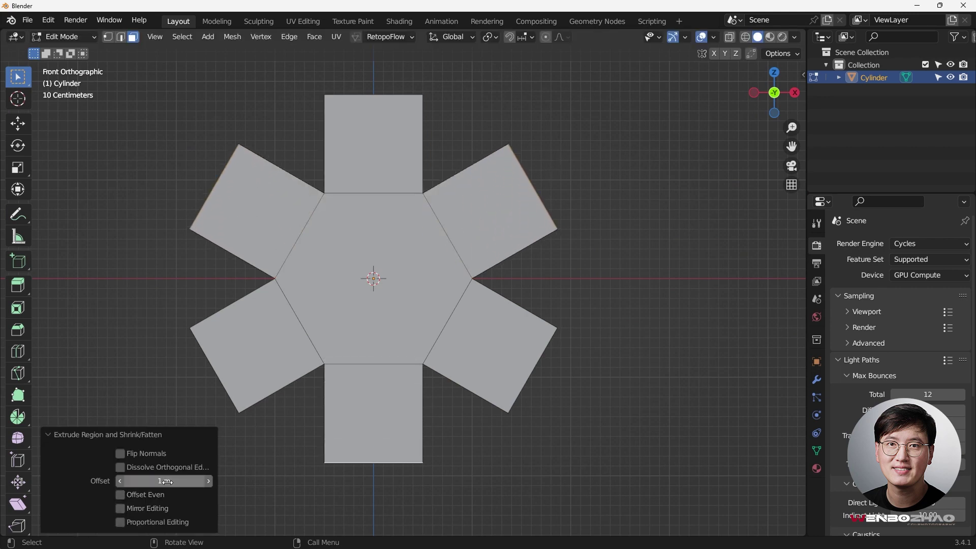
- Leave Edit Mode and add a level 2 Subdivision modifier to the cylinder
middle_click_drag(600, 323, 515, 319)
key("KP_1")
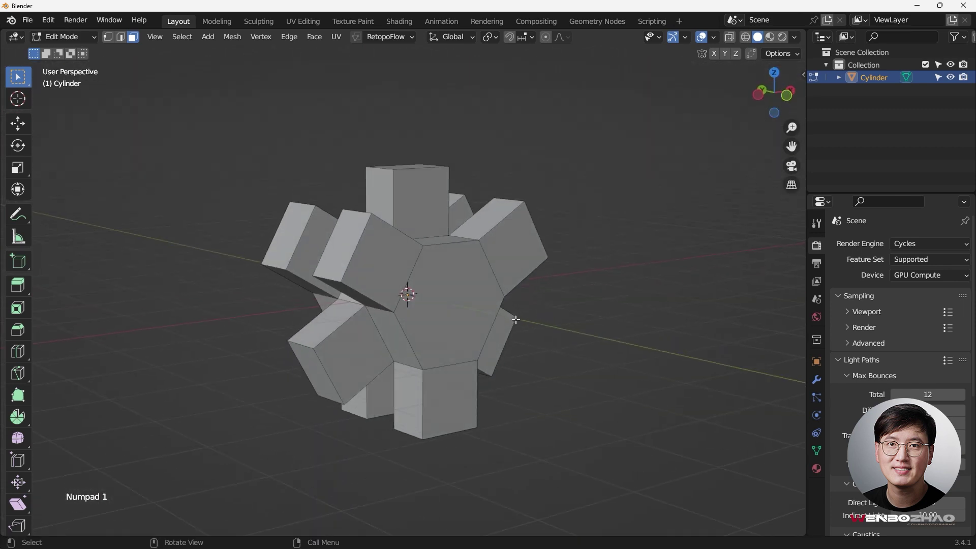
left_click(121, 37)
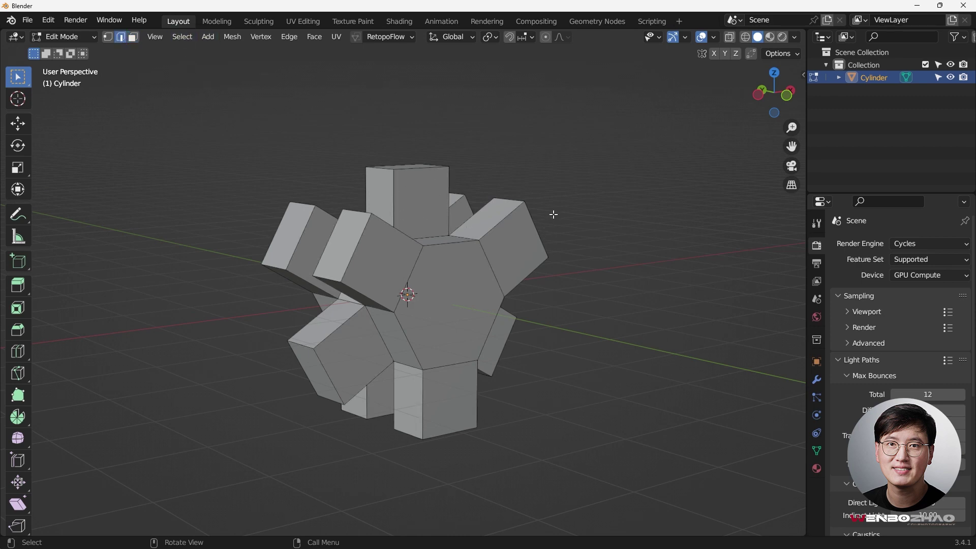
key("ctrl+2")
key("Tab")
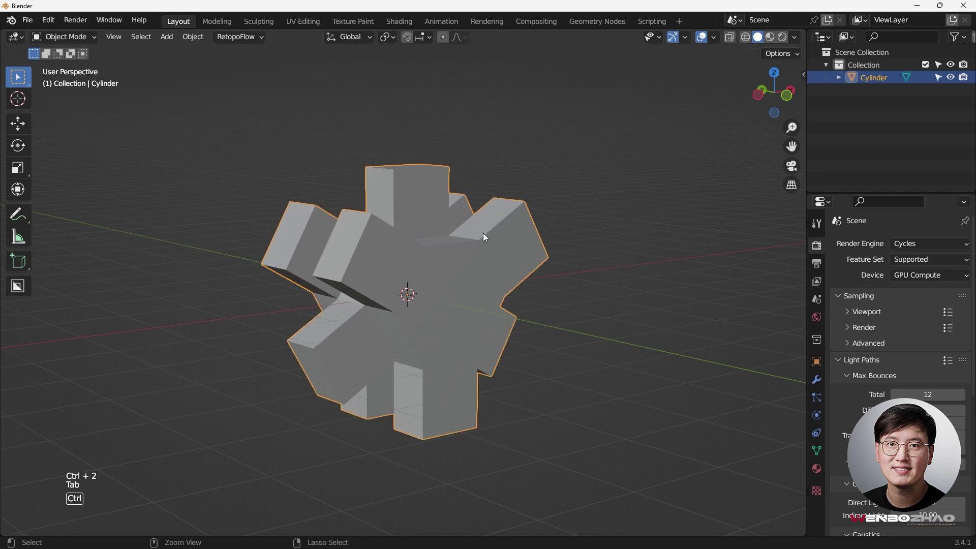
key("ctrl+2")
- Turn off the Subdivision modifier's display in the viewport after viewing the smoothed shape from several angles
middle_click_drag(439, 248, 464, 264)
key("KP_1")
middle_click_drag(398, 258, 425, 252)
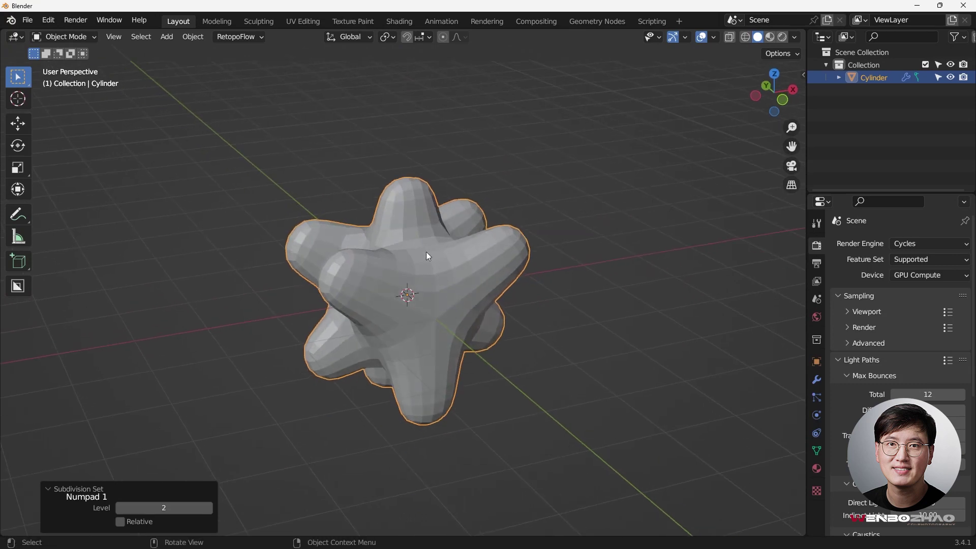
left_click(817, 379)
left_click(912, 265)
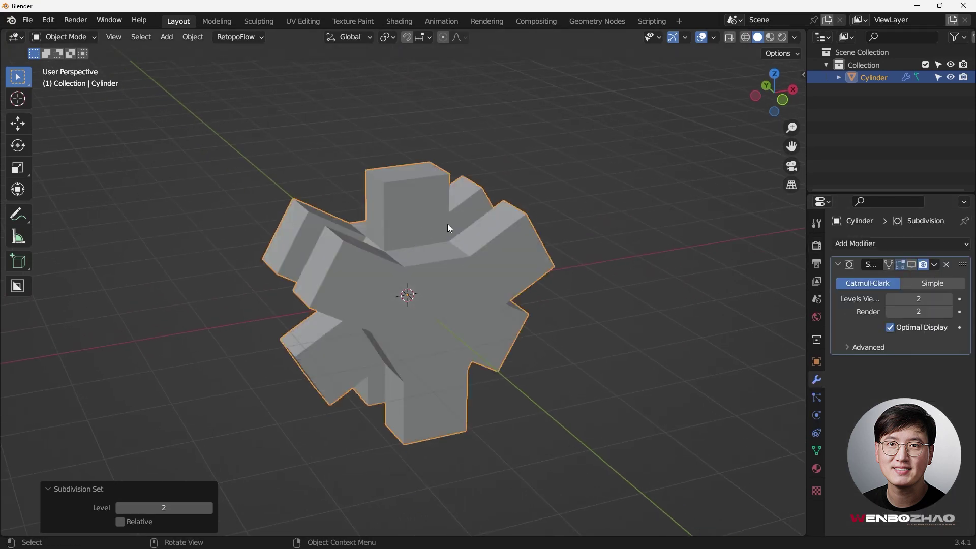
middle_click_drag(449, 224, 392, 248)
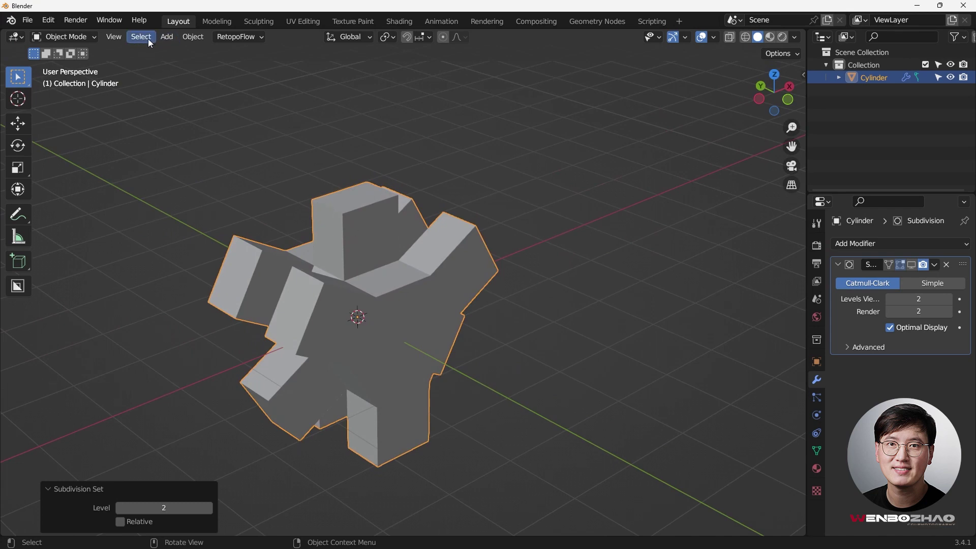
- Return to Edit Mode and select all sharp edges of the mesh
key("Tab")
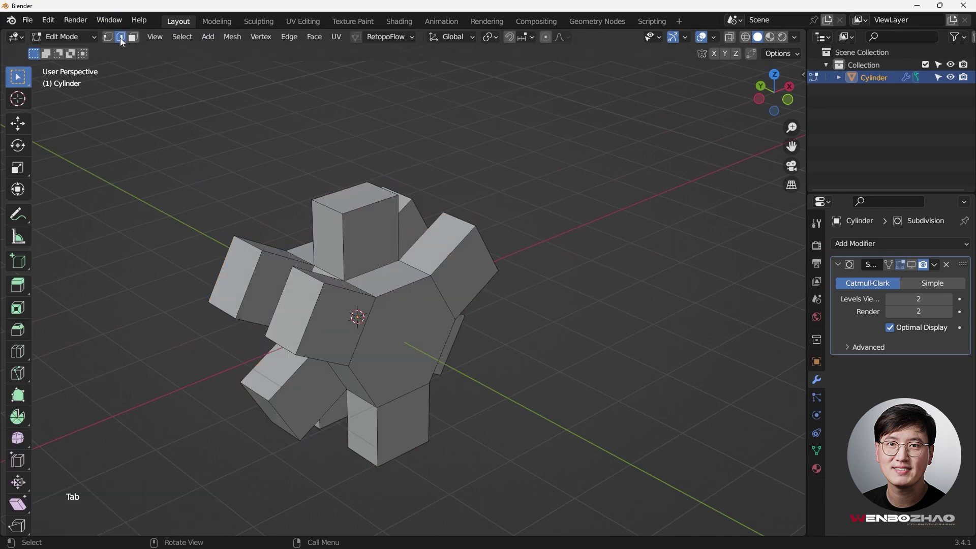
left_click(182, 36)
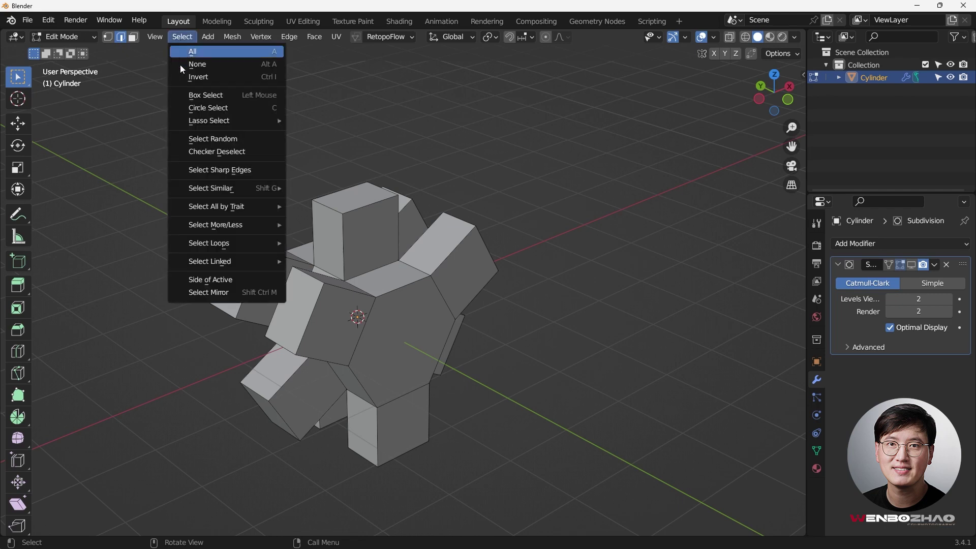
left_click(225, 169)
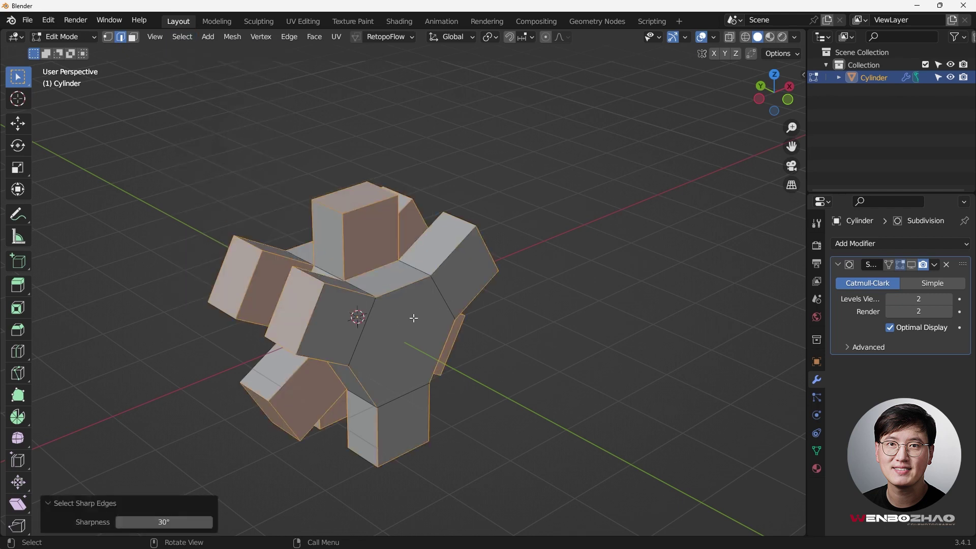
- Check which edges around the arms are selected and lower the sharp-edge selection threshold to 29.8°
scroll(386, 321, "up", 2)
middle_click_drag(369, 311, 403, 229)
scroll(367, 197, "up", 2)
middle_click_drag(503, 328, 573, 320)
scroll(400, 348, "up", 2)
middle_click_drag(405, 325, 478, 184, "shift")
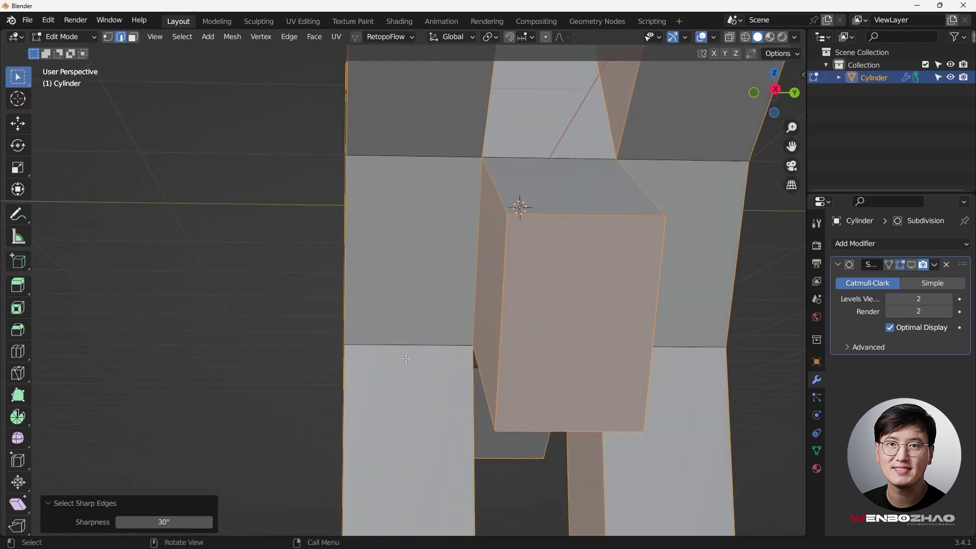
middle_click_drag(406, 359, 340, 446)
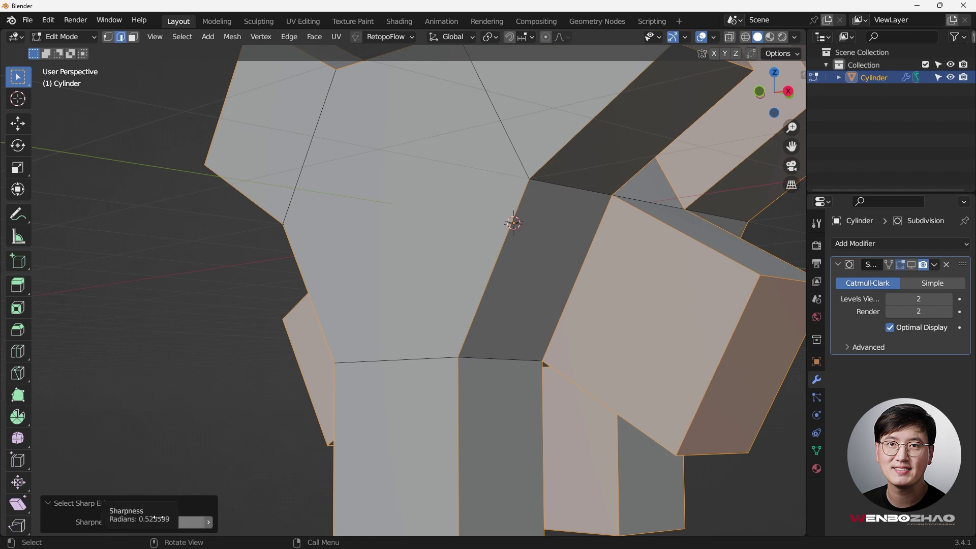
left_click_drag(141, 519, 122, 522)
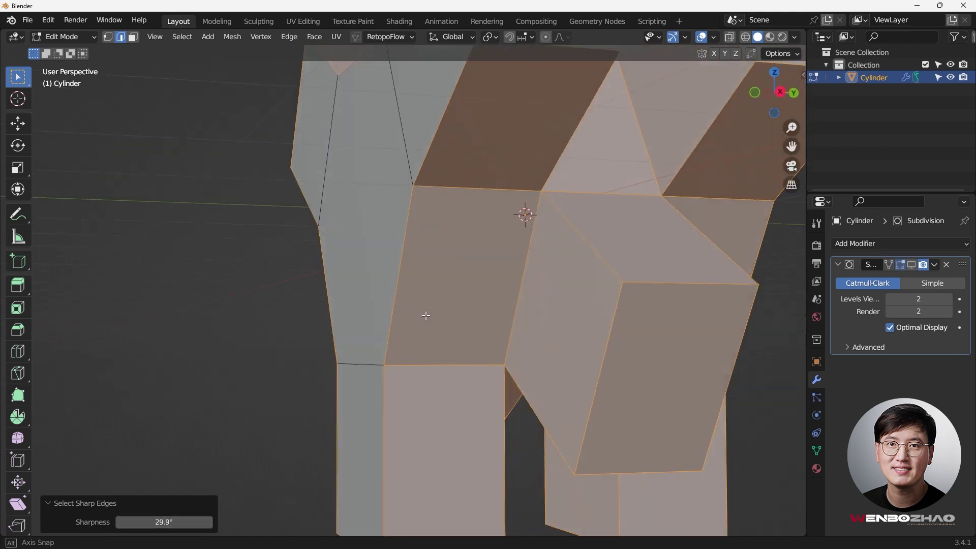
middle_click_drag(476, 312, 481, 218)
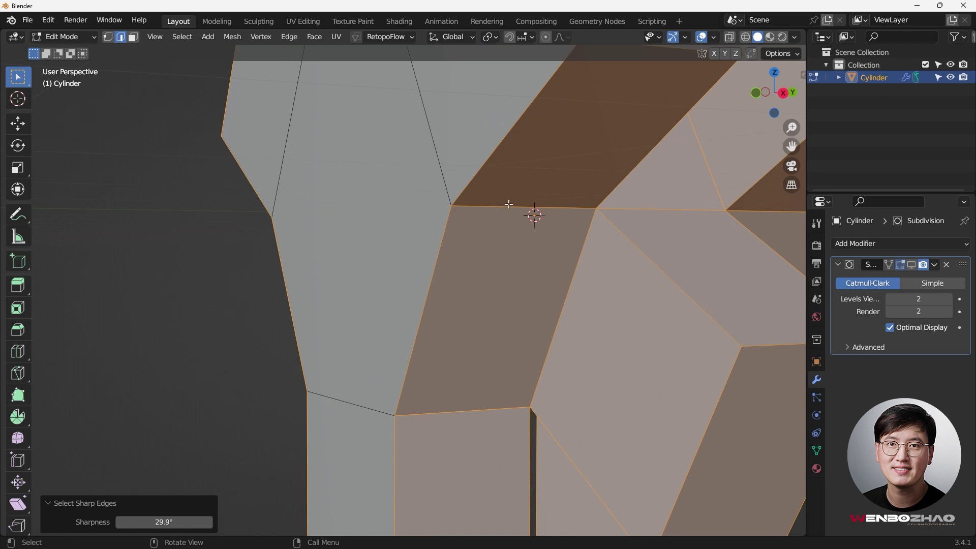
left_click(120, 524)
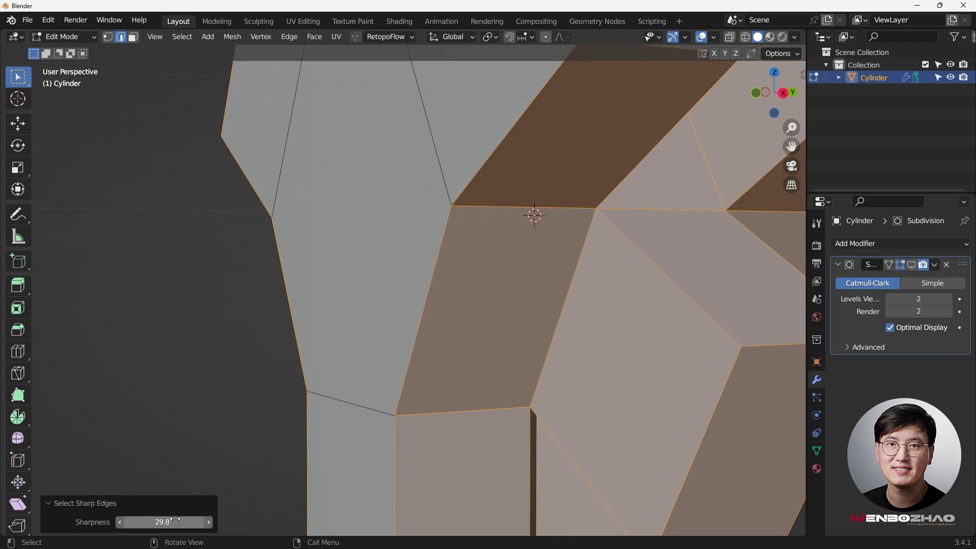
- Bevel the selected sharp edges by about 0.104 m
scroll(521, 263, "down", 5)
middle_click_drag(508, 244, 570, 238)
middle_click_drag(402, 229, 499, 216)
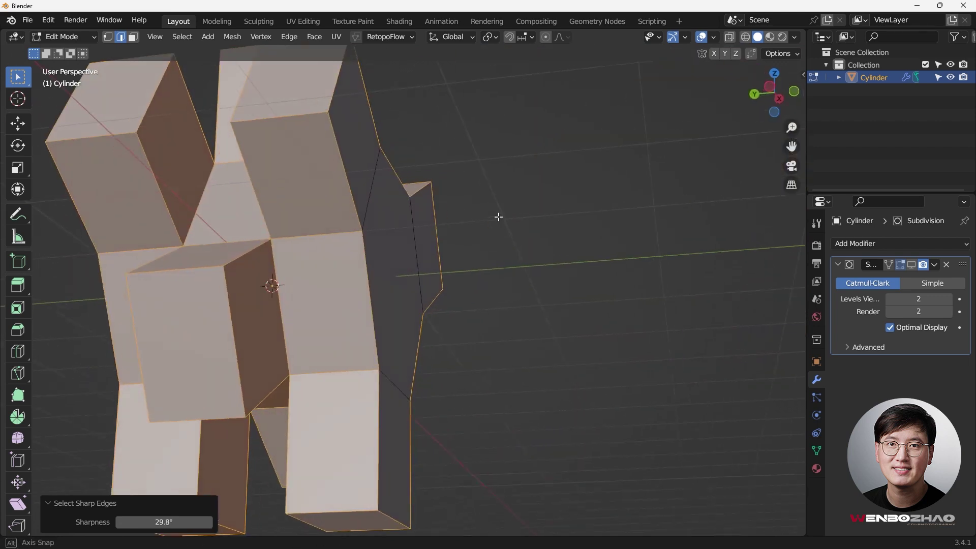
scroll(333, 236, "up", 2)
scroll(291, 313, "down", 2)
middle_click_drag(272, 329, 477, 214)
key("ctrl+b")
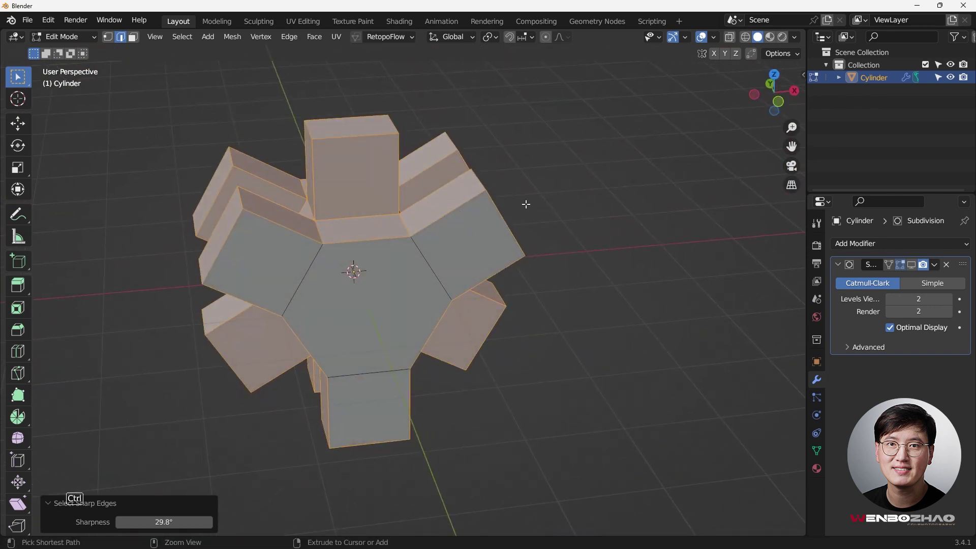
left_click(535, 199)
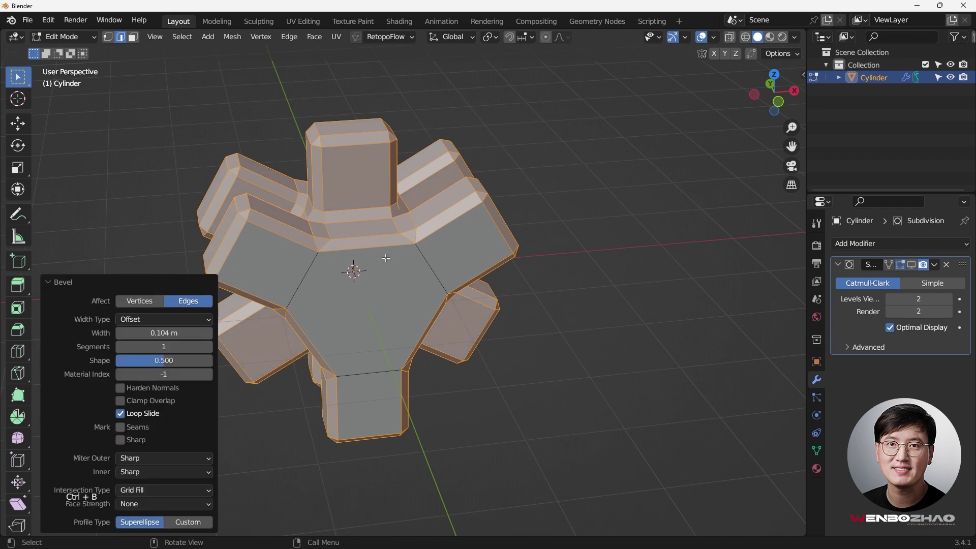
- Set the bevel width to 0.02 m and its segments to 2
middle_click_drag(386, 258, 497, 255, "shift")
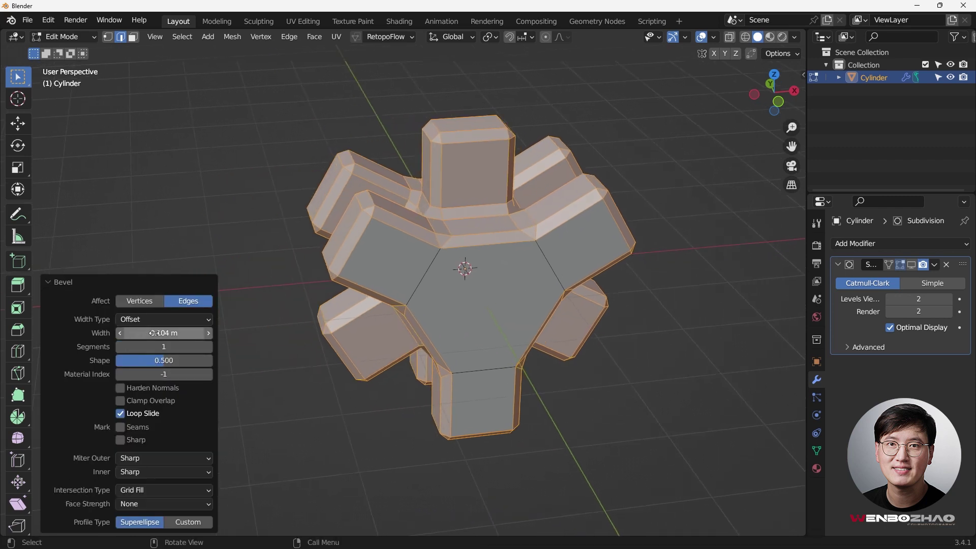
left_click(137, 334)
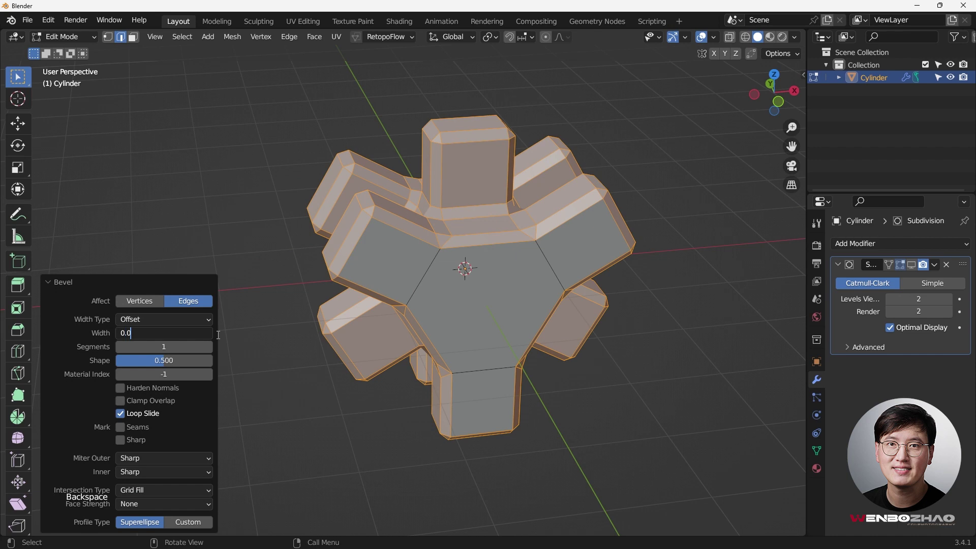
key("Return")
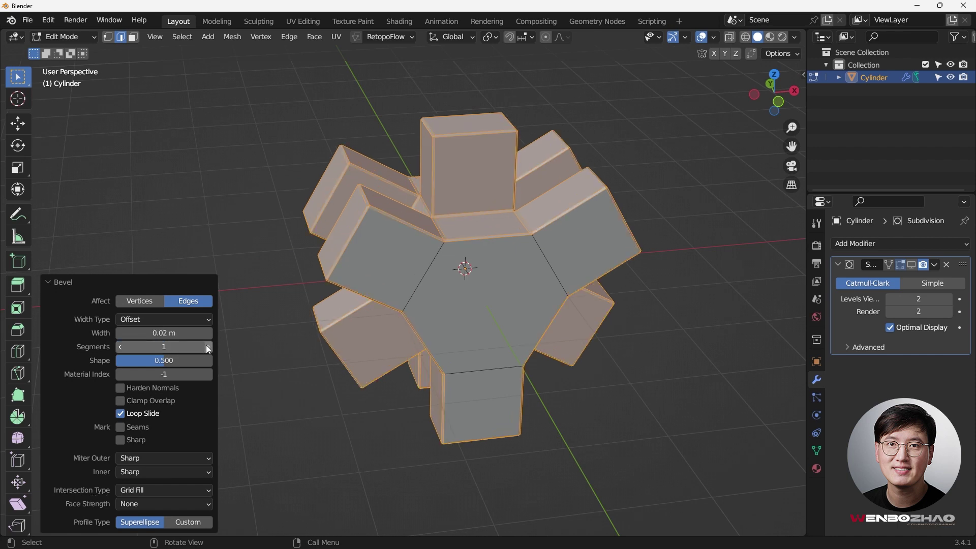
left_click(206, 345)
- Try bevel profile shapes of 1 and 0 on the edges, and set the shape back to 0.5
scroll(319, 220, "up", 5)
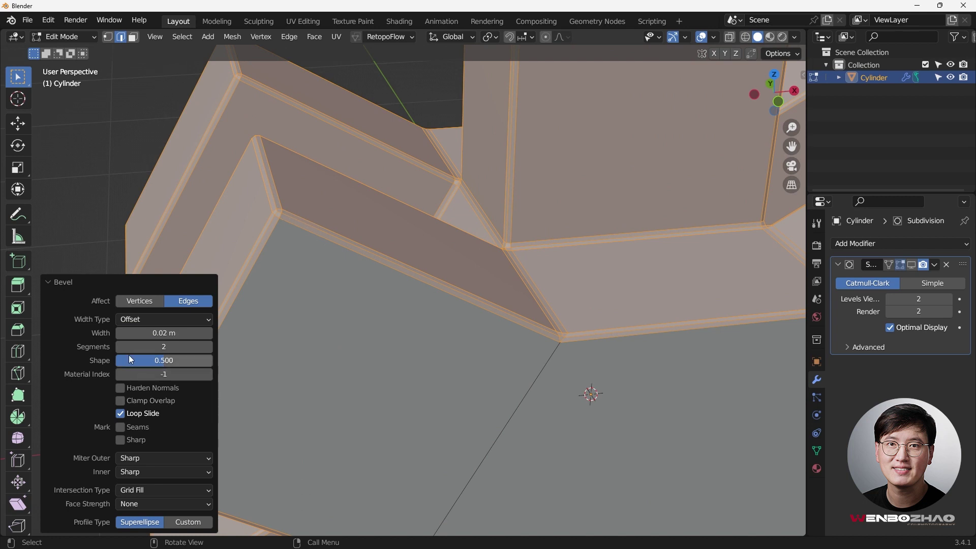
left_click_drag(164, 361, 211, 361)
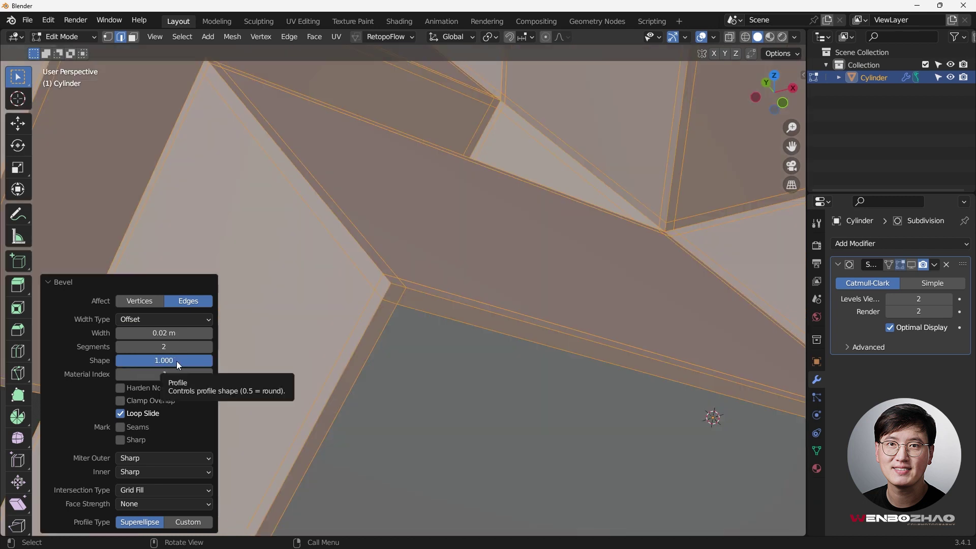
left_click_drag(176, 361, 163, 361)
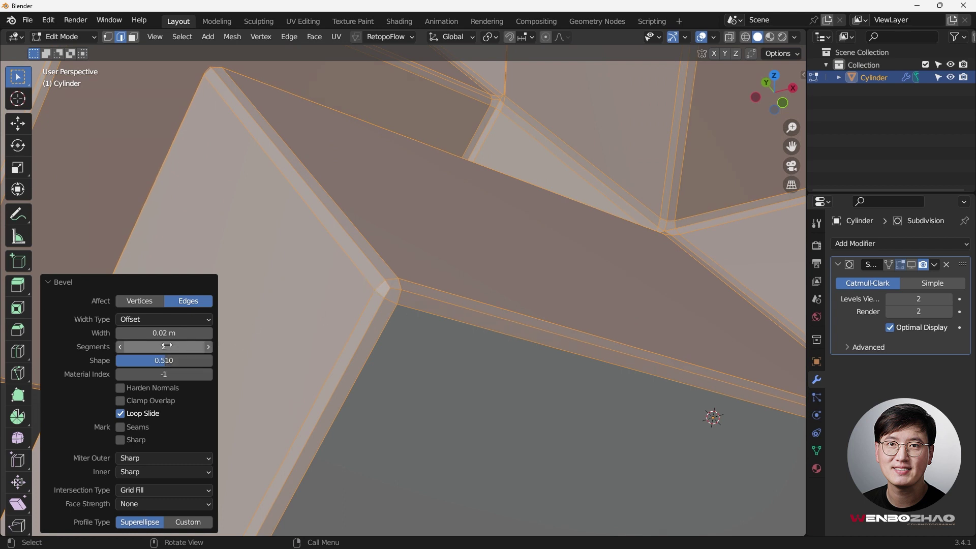
type("0")
key("Return")
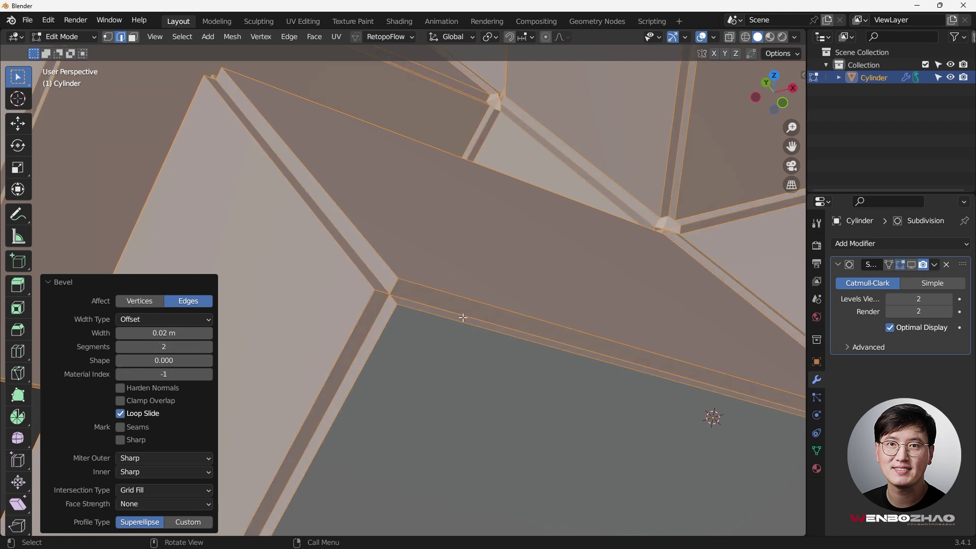
middle_click_drag(388, 289, 369, 283)
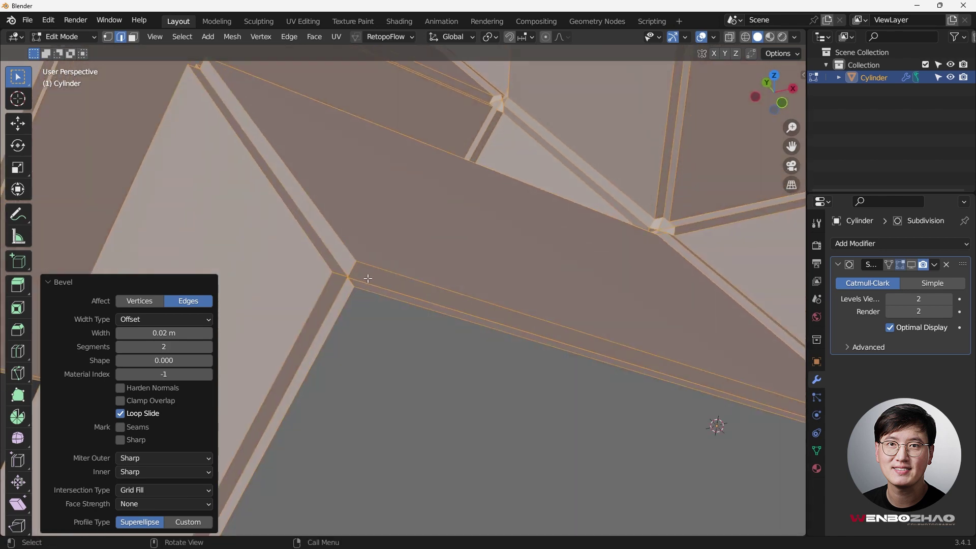
left_click(164, 361)
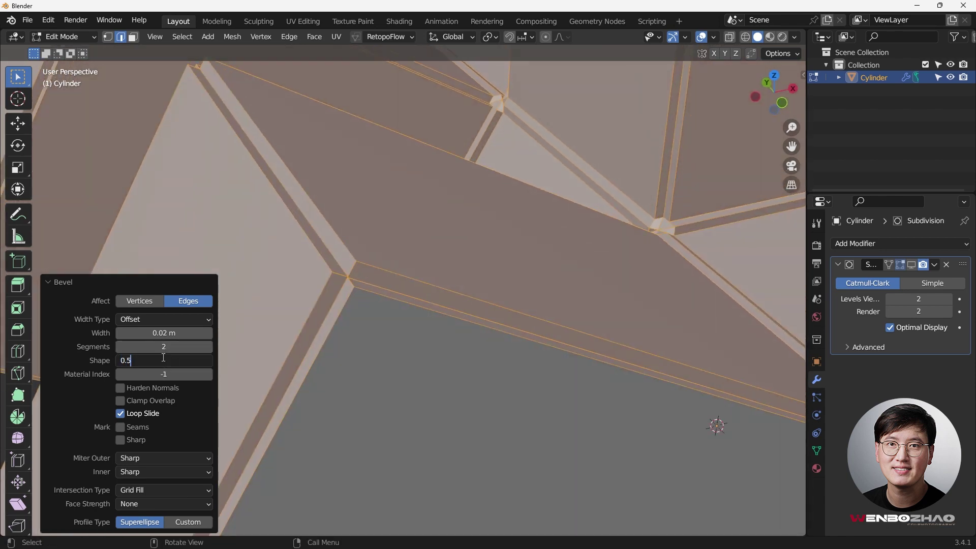
key("Return")
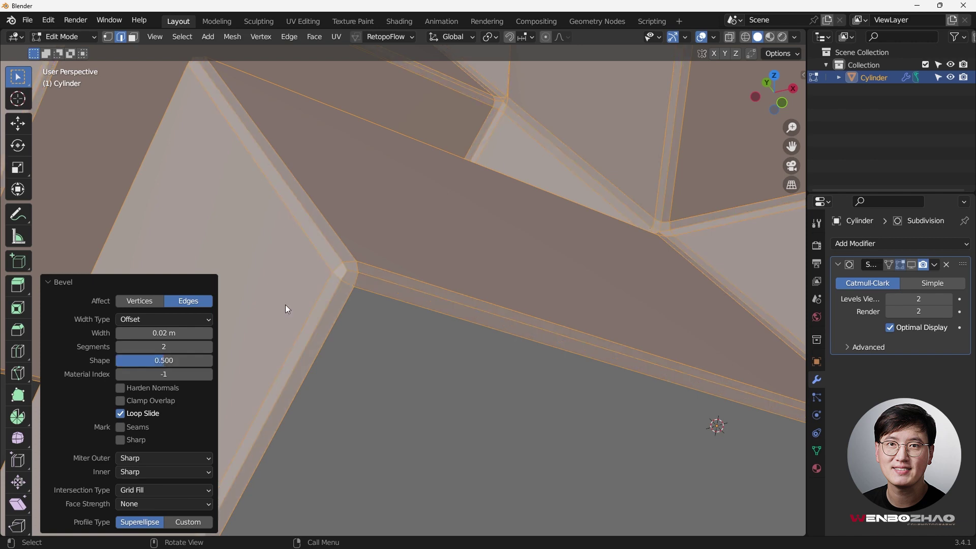
- Try an Arc outer miter on the bevel corners, and set the outer miter back to Sharp
middle_click_drag(468, 291, 344, 324)
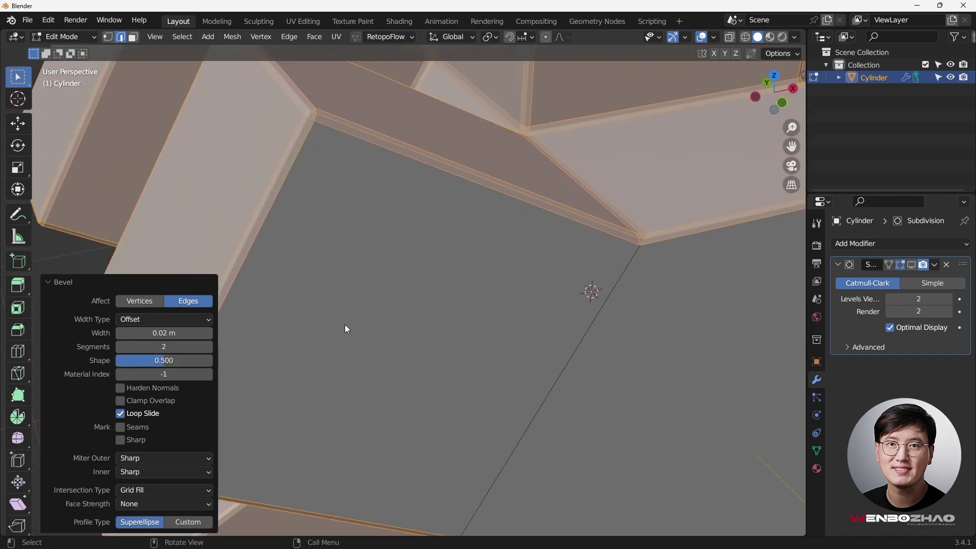
scroll(300, 408, "down", 2)
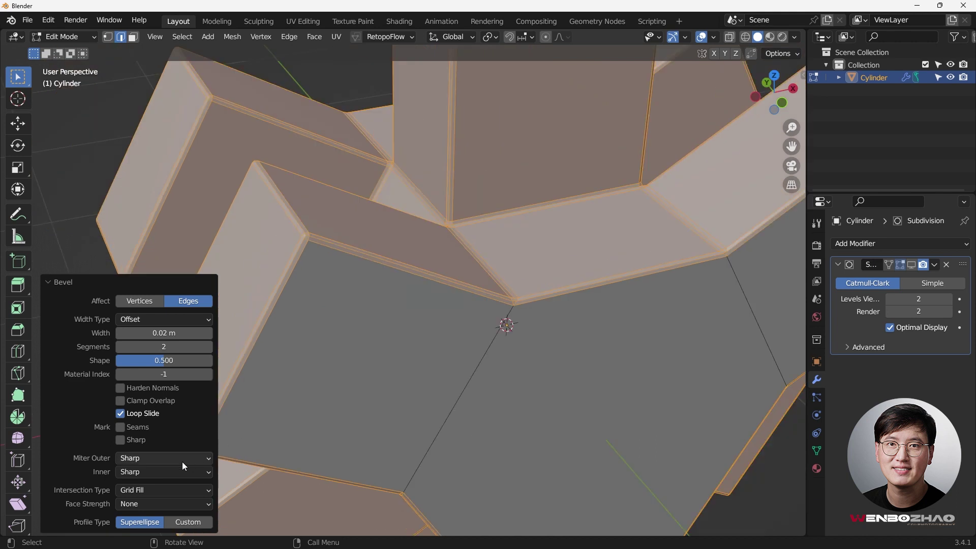
left_click(204, 460)
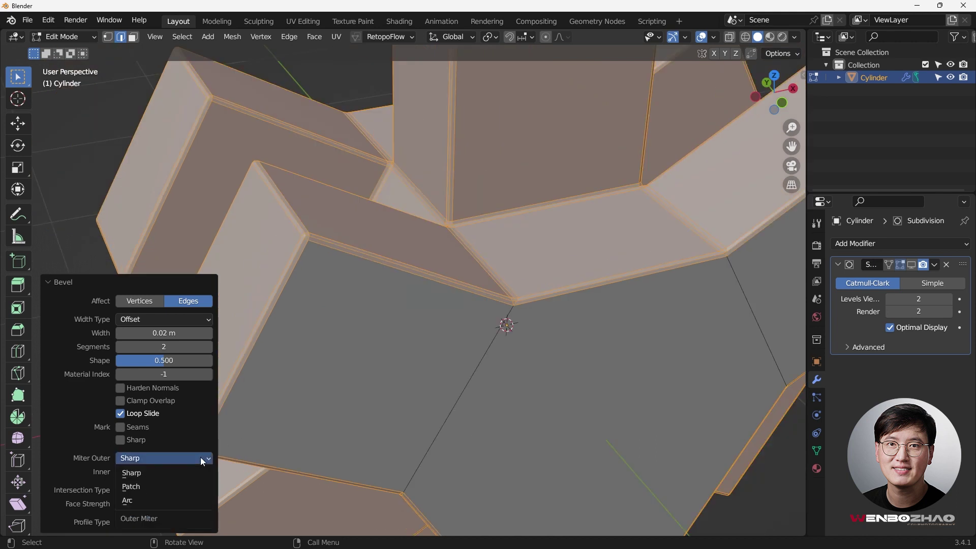
left_click(158, 500)
scroll(510, 298, "up", 3)
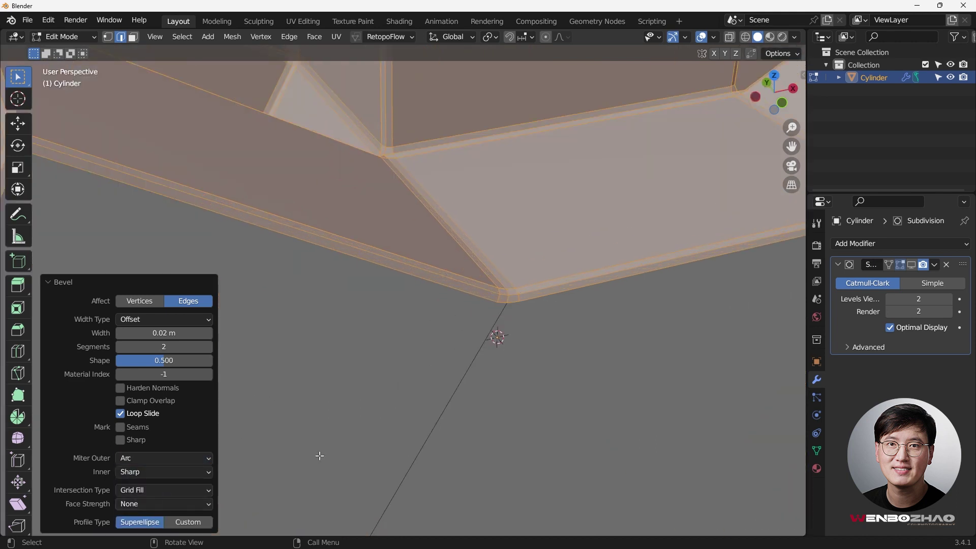
left_click(169, 460)
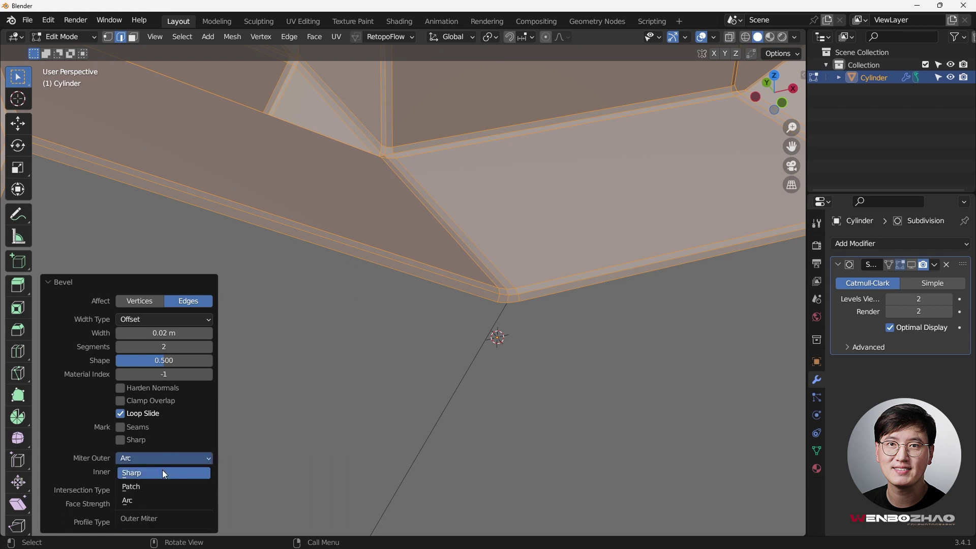
left_click(161, 478)
scroll(496, 325, "down", 3)
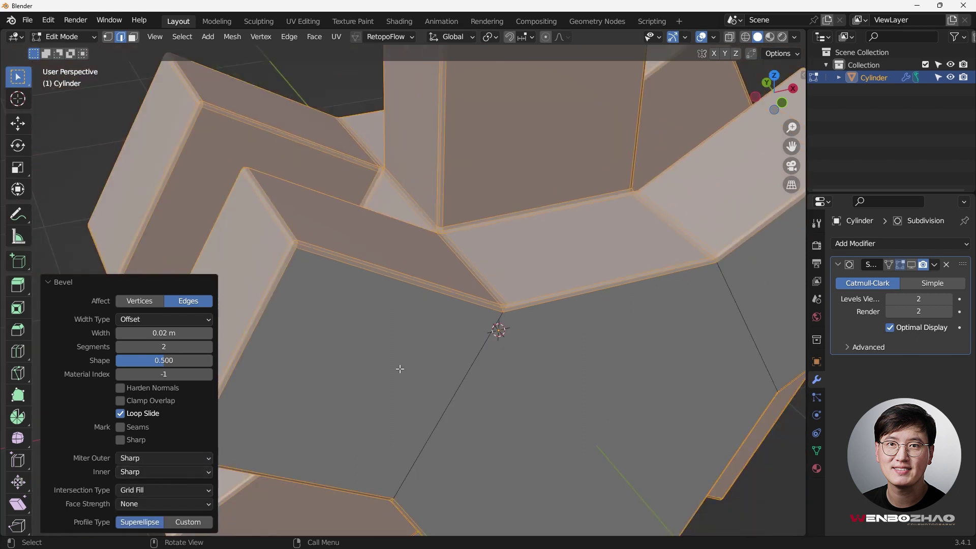
- Set the bevel's outer miter to Arc
scroll(516, 331, "up", 2)
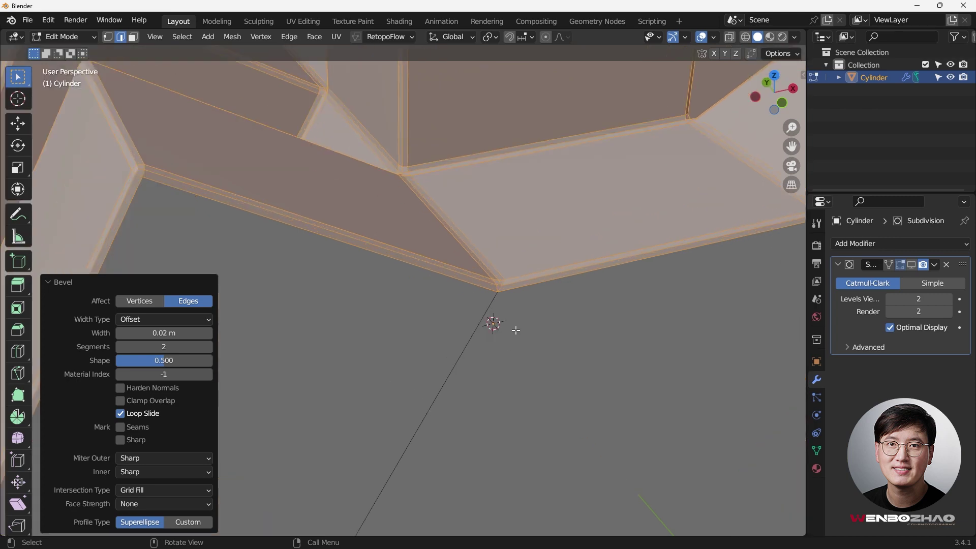
left_click(160, 461)
left_click(147, 501)
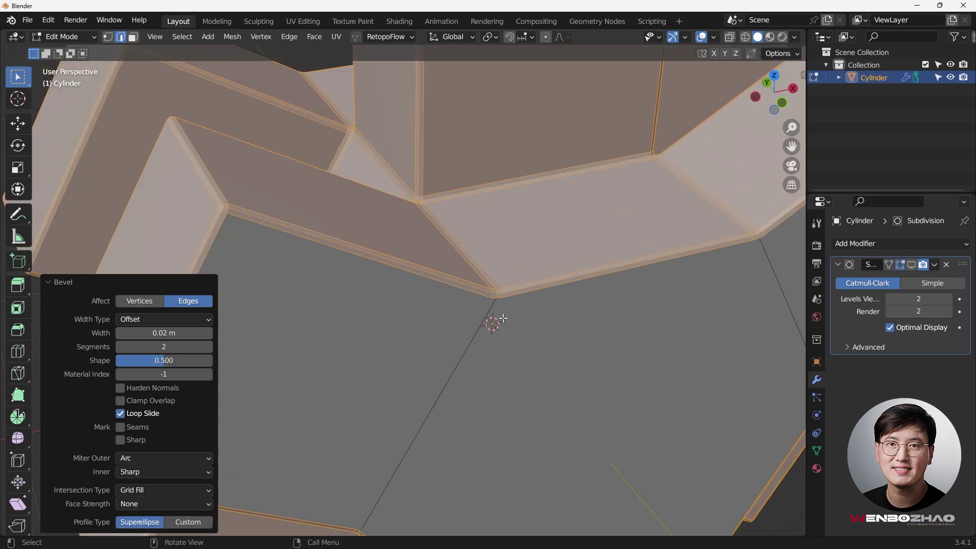
scroll(511, 329, "down", 3)
middle_click_drag(497, 355, 447, 266)
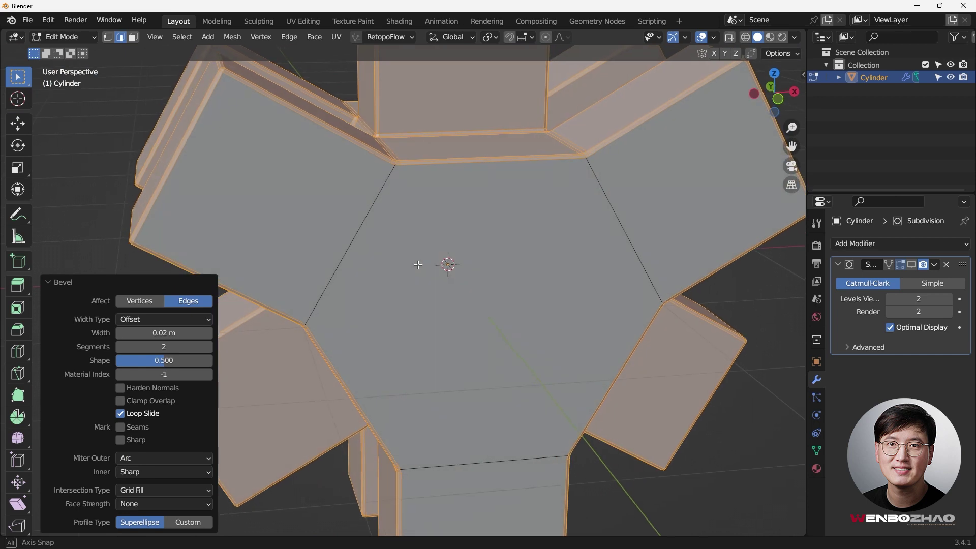
- Deselect the beveled edges, enable the Subdivision modifier's viewport display, and leave Edit Mode
key("KP_1")
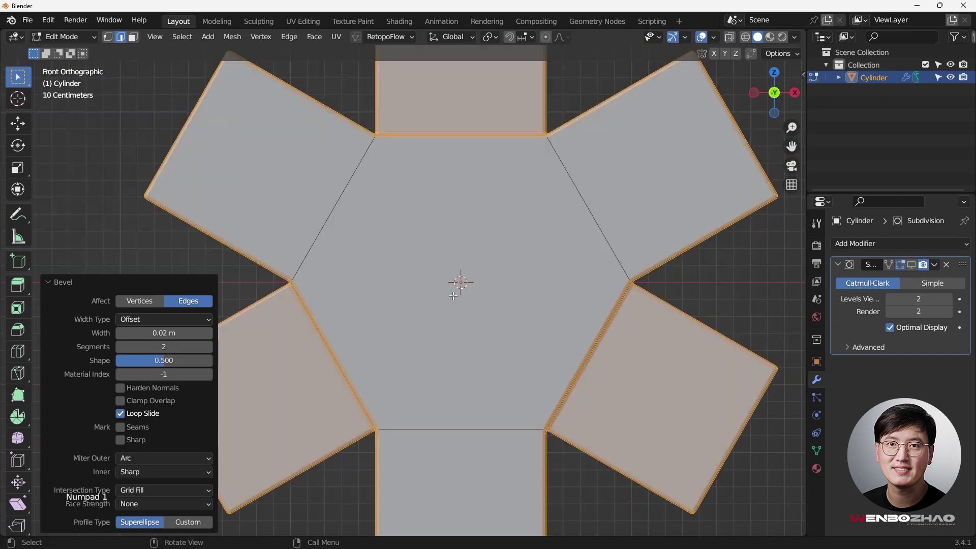
scroll(453, 296, "down", 3)
left_click(652, 270)
middle_click_drag(651, 270, 407, 307)
key("alt+z")
key("alt+z")
key("KP_1")
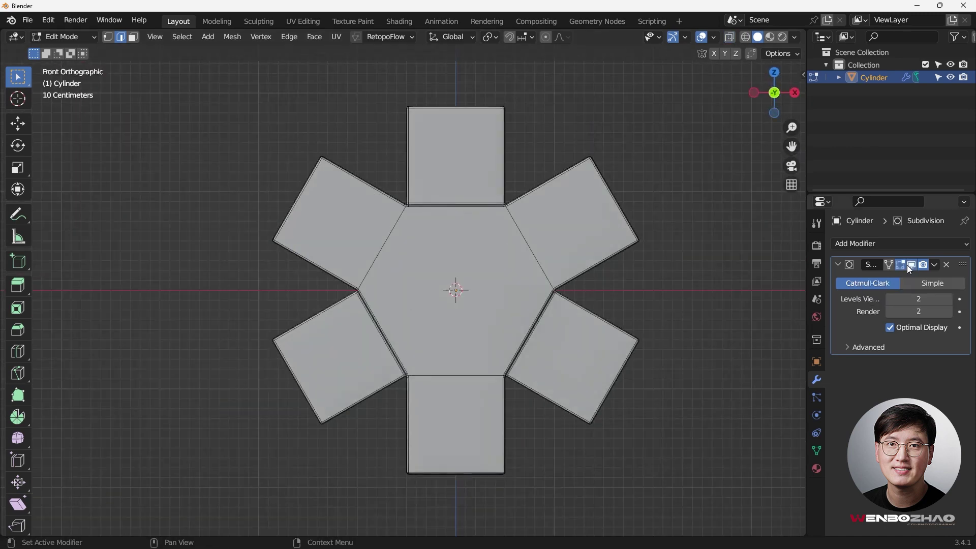
key("Tab")
middle_click_drag(671, 256, 597, 240)
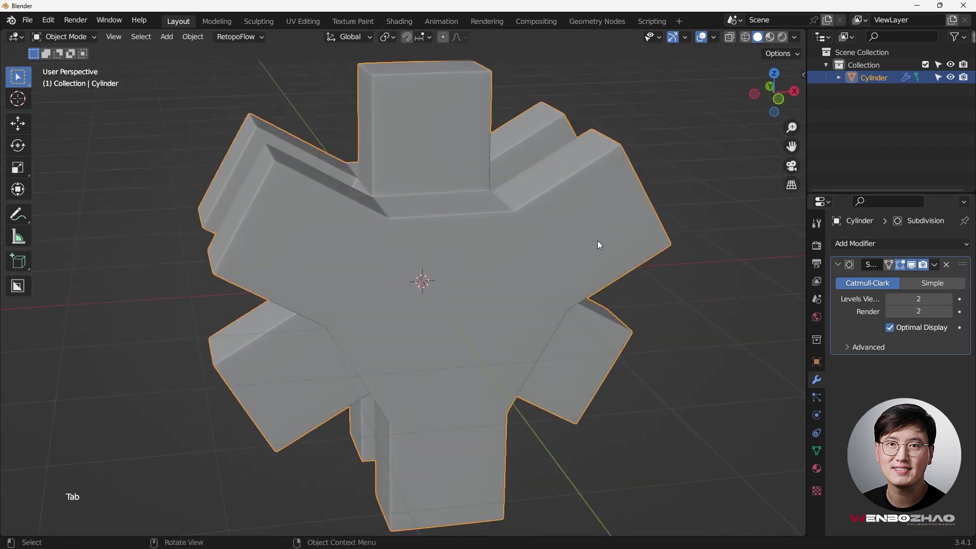
- Apply Shade Smooth to the multi-armed object
scroll(173, 223, "up", 8)
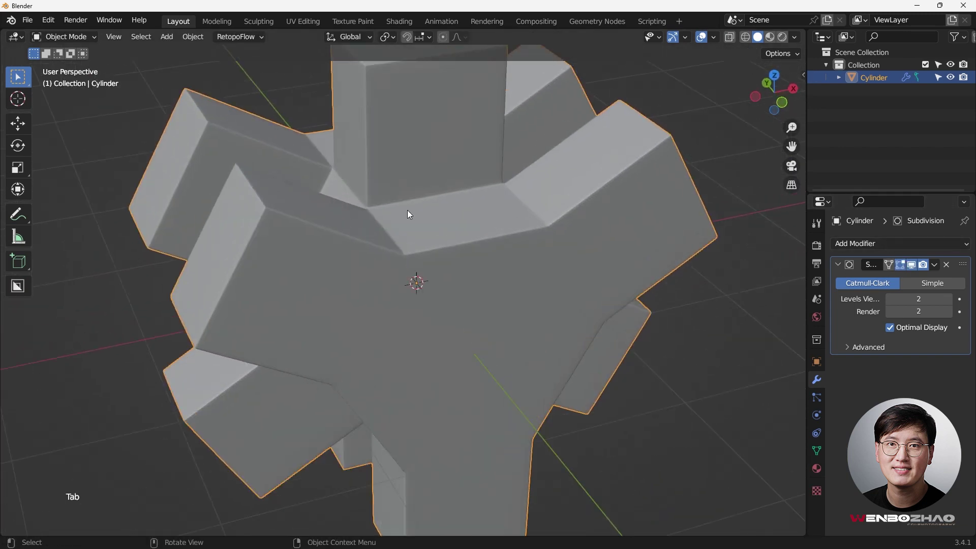
right_click(227, 181)
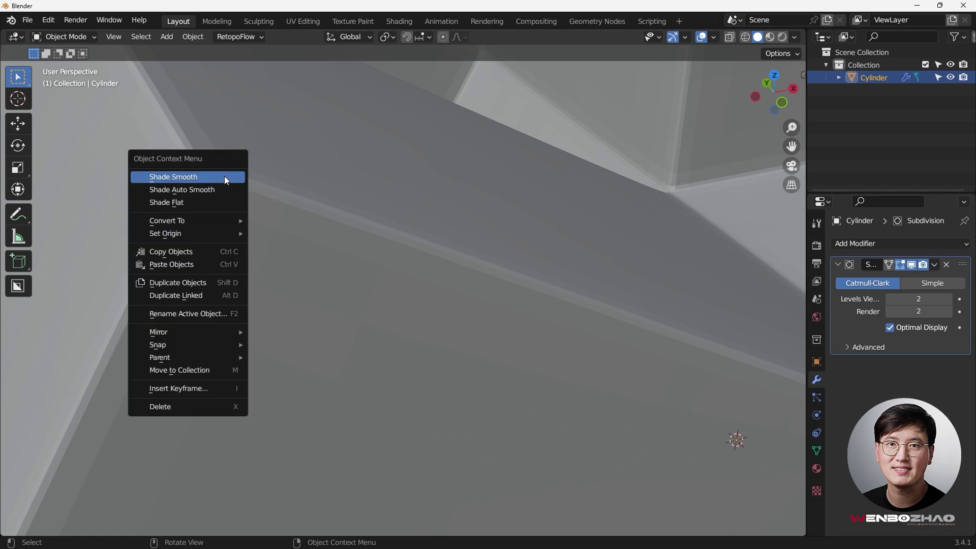
left_click(227, 180)
middle_click_drag(226, 180, 243, 213)
scroll(243, 214, "down", 10)
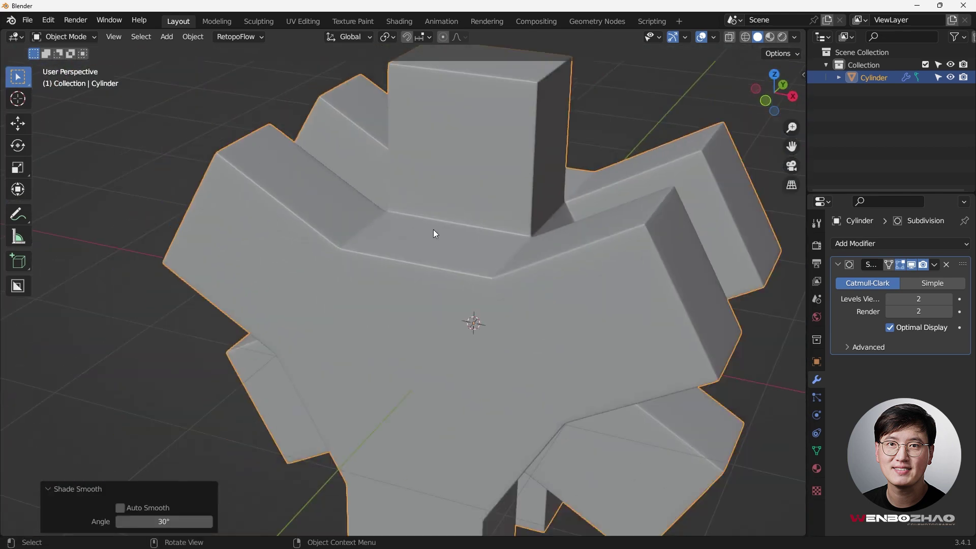
middle_click_drag(433, 233, 487, 212)
- In vertex editing, connect the two bevel-corner vertices at the base of the front face's upper-left arm with a new support edge
key("Tab")
key("1")
scroll(405, 232, "up", 4)
middle_click_drag(381, 240, 388, 272)
scroll(422, 233, "down", 2)
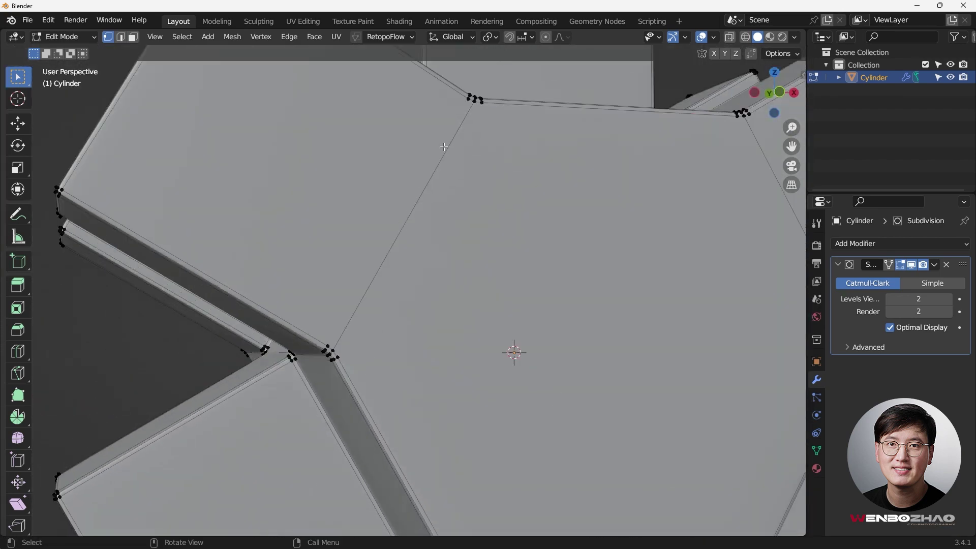
scroll(460, 113, "up", 3)
key("b")
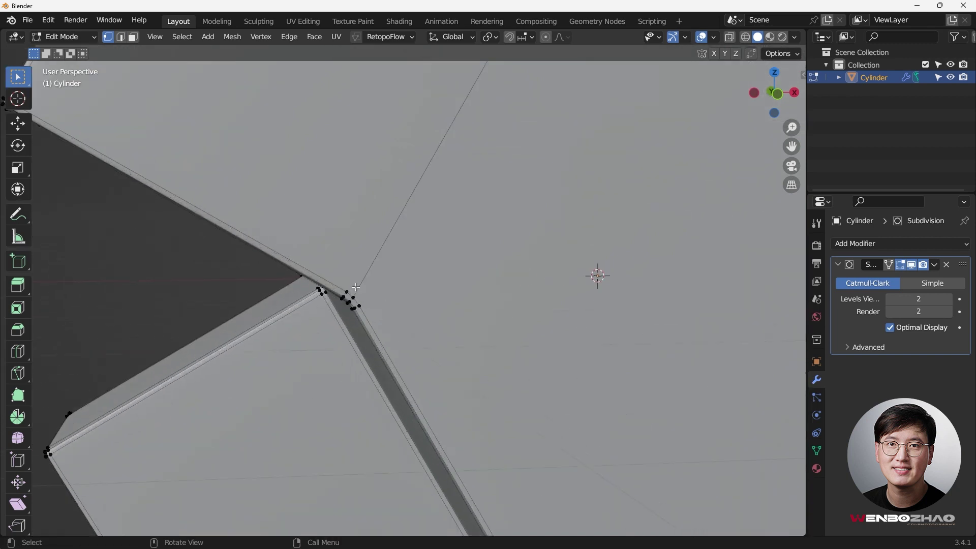
left_click(351, 291, "shift")
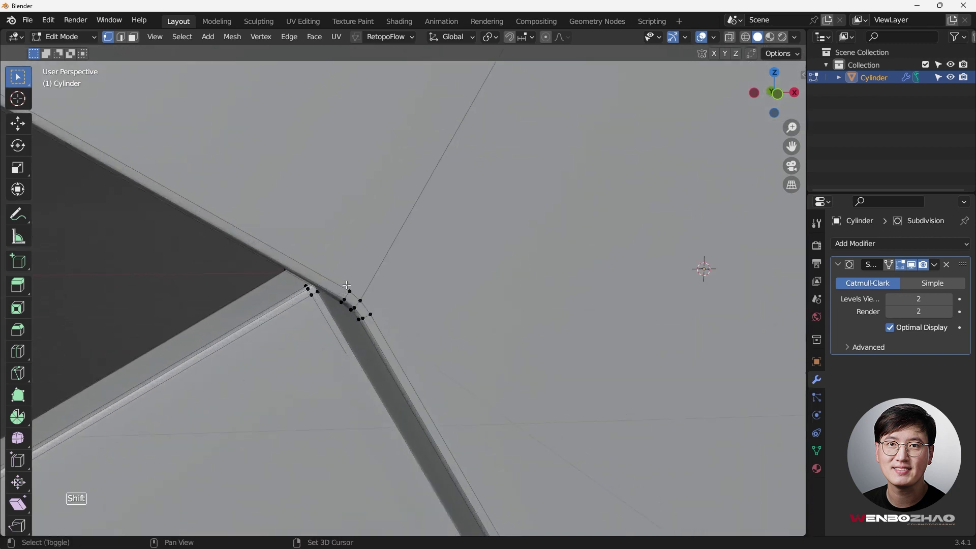
scroll(386, 287, "down", 4)
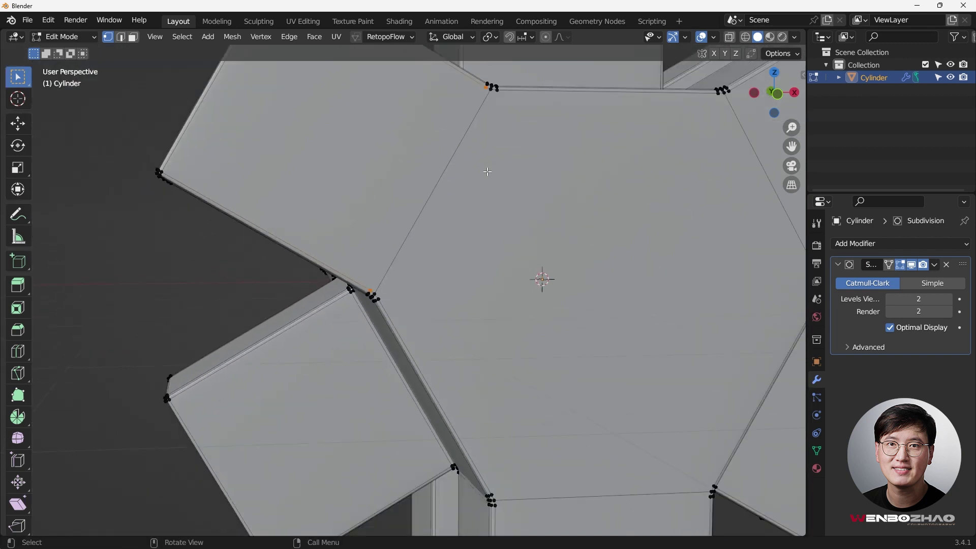
middle_click_drag(487, 171, 461, 151)
scroll(461, 151, "up", 2)
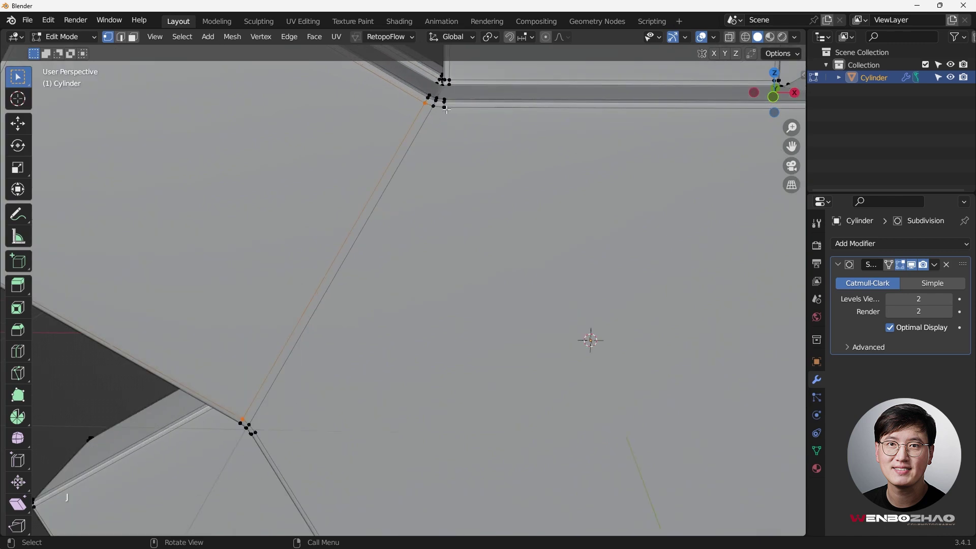
- Connect the bevel-corner vertices across the base of the front face's upper-right arm with a support edge
left_click(443, 107)
scroll(426, 190, "down", 1)
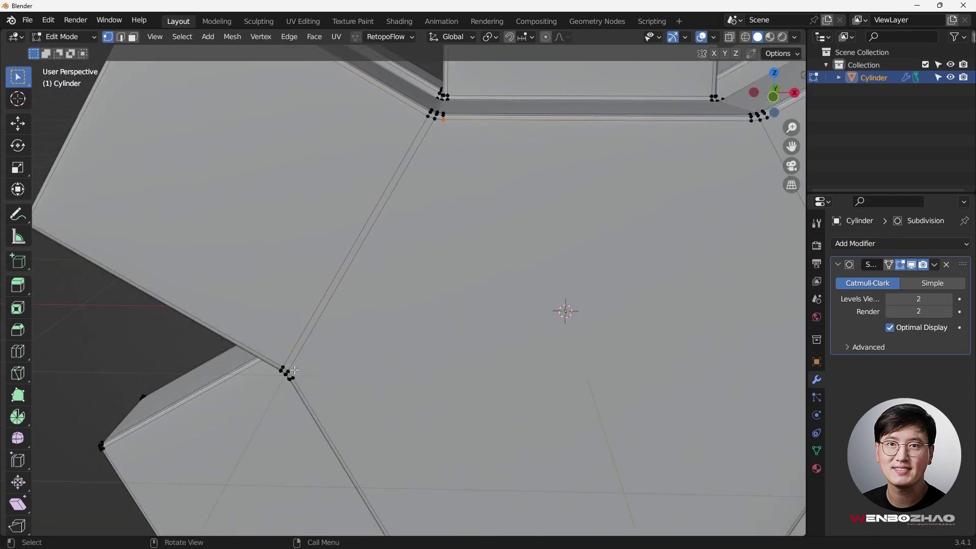
scroll(564, 230, "down", 2)
middle_click_drag(566, 231, 439, 187, "shift")
middle_click_drag(549, 129, 523, 144)
scroll(491, 145, "up", 3)
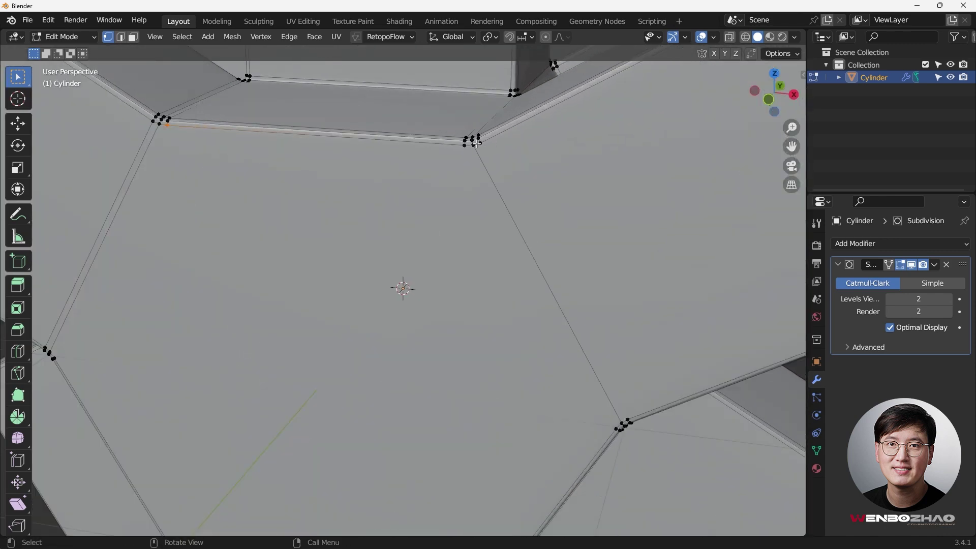
left_click(629, 420, "ctrl")
scroll(457, 366, "down", 5)
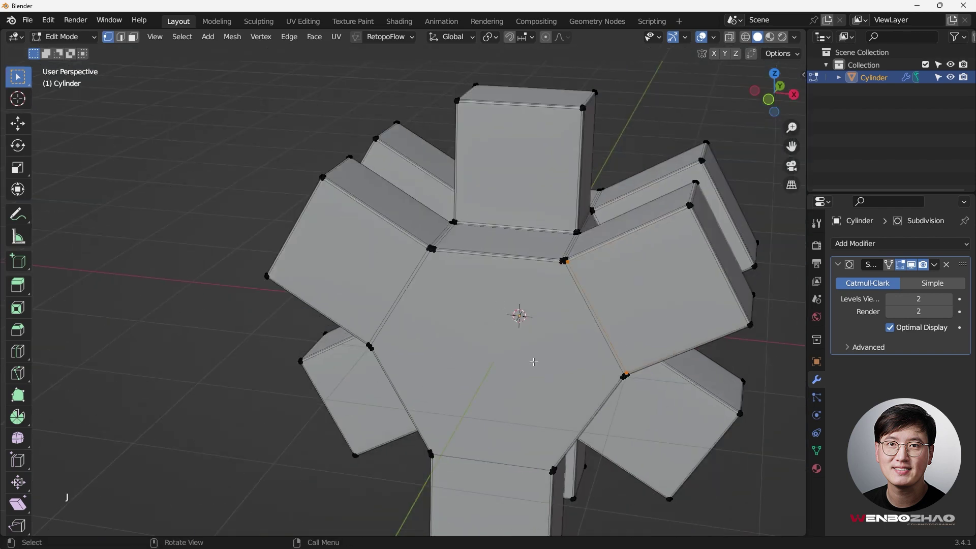
- Connect the bevel-corner vertices across the base of the front face's lower arm with a support edge
middle_click_drag(533, 361, 540, 346)
middle_click_drag(540, 346, 575, 229, "shift")
scroll(569, 315, "up", 4)
middle_click_drag(565, 325, 580, 293)
scroll(370, 299, "up", 1)
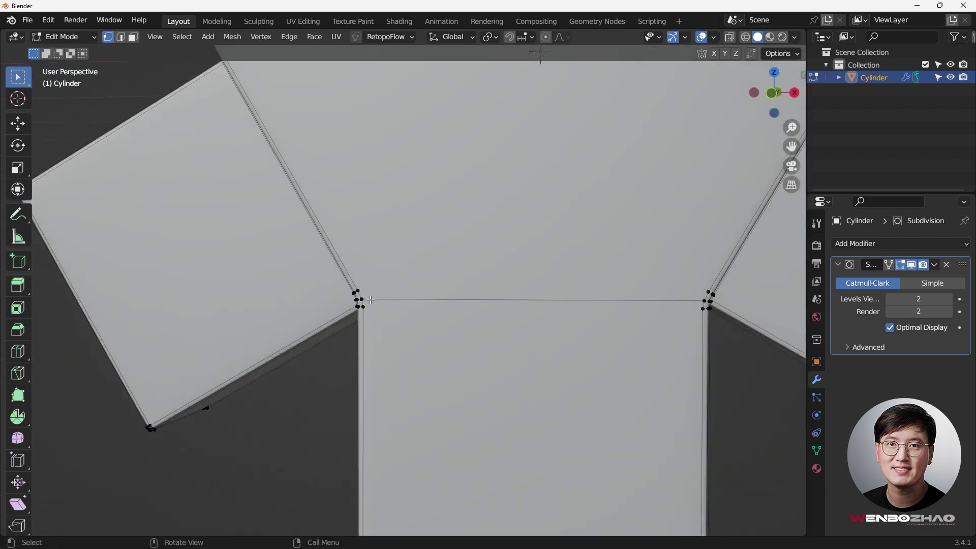
left_click(368, 308)
left_click(702, 309, "shift")
key("j")
scroll(604, 321, "down", 1)
- Examine the new support edges and the topology around the arms from several angles
middle_click_drag(577, 328, 495, 331)
scroll(549, 157, "down", 3)
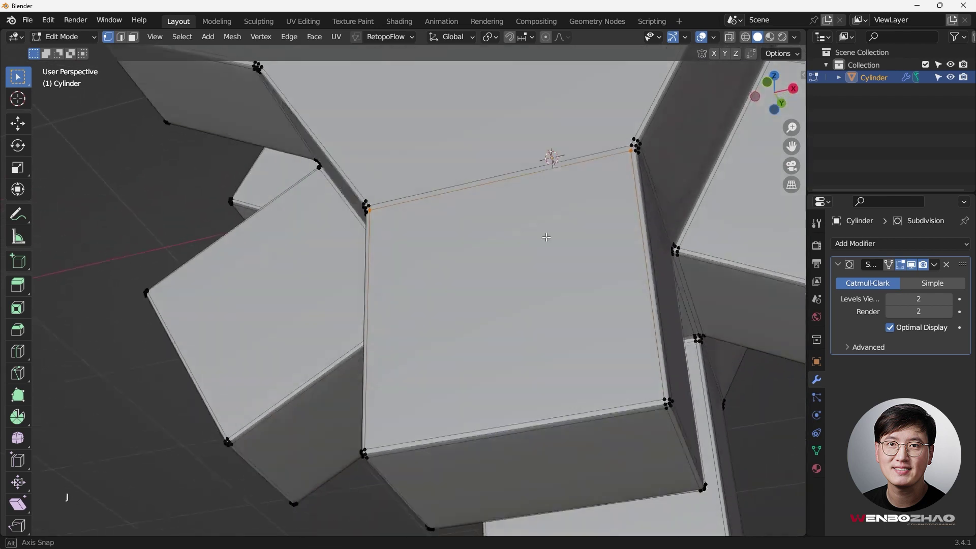
middle_click_drag(549, 170, 523, 146)
scroll(500, 262, "up", 3)
scroll(499, 262, "down", 1)
middle_click_drag(499, 262, 479, 326)
scroll(510, 287, "down", 2)
scroll(531, 260, "down", 4)
scroll(527, 251, "up", 4)
middle_click_drag(531, 260, 449, 246)
scroll(449, 246, "down", 2)
- Add one centred loop cut around the middle row of arms, seen from the top view
key("KP_7")
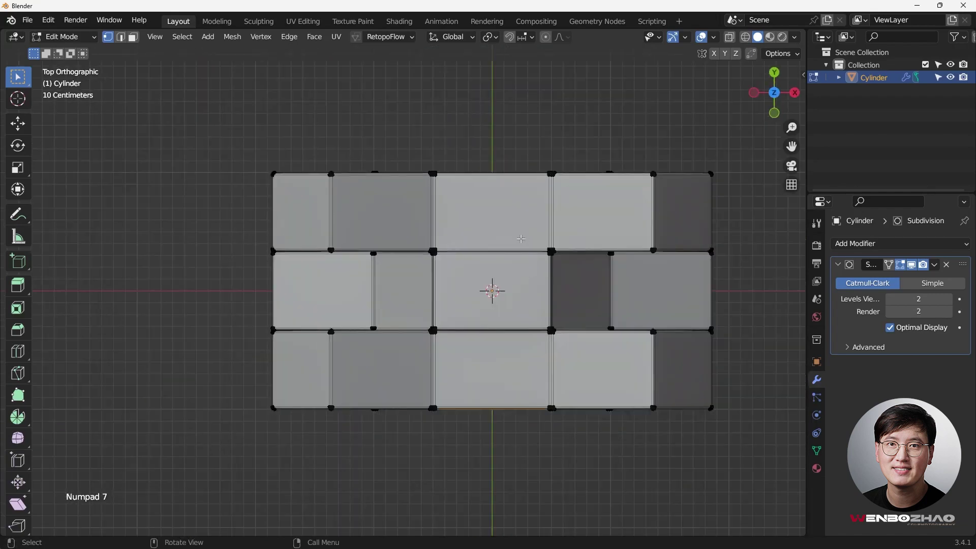
key("KP_1")
key("KP_7")
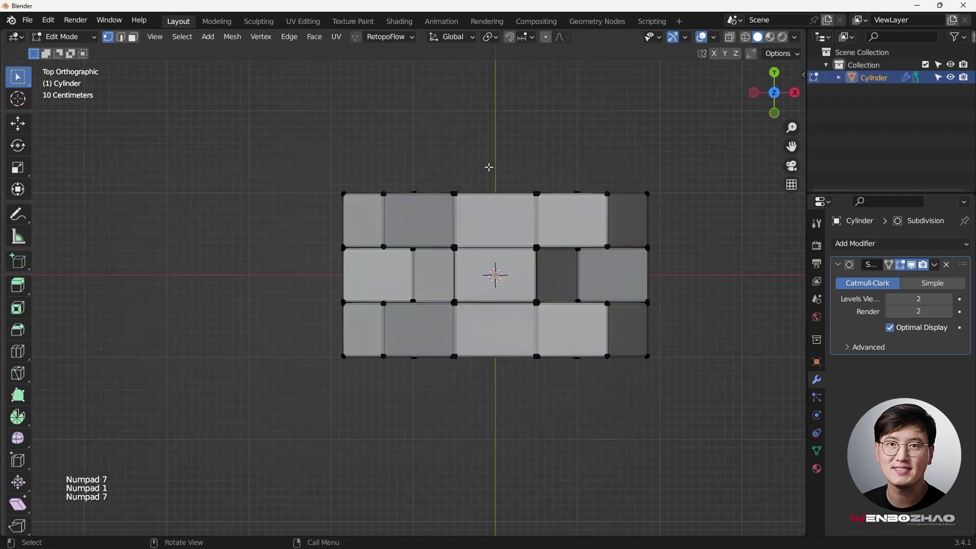
key("ctrl+r")
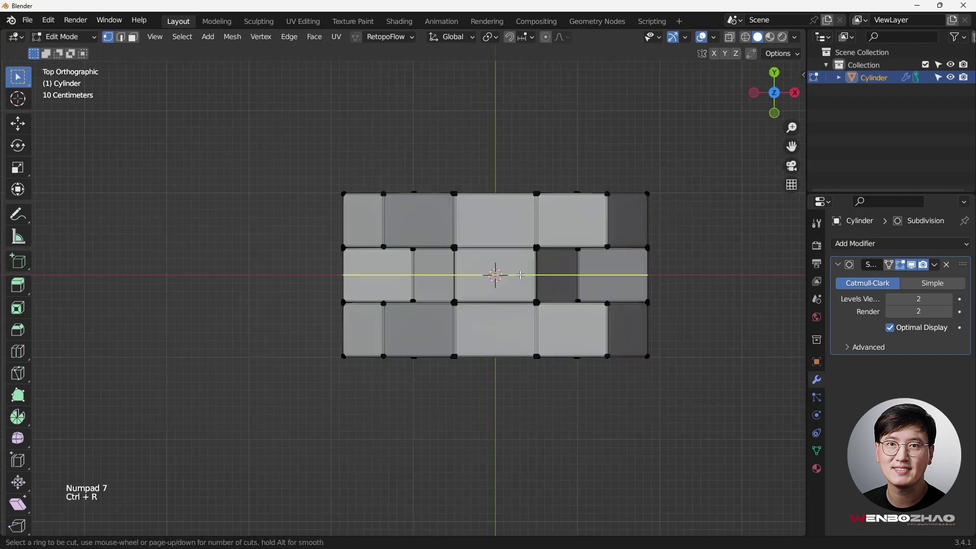
left_click(521, 275)
right_click(520, 275)
middle_click_drag(520, 275, 412, 293, "shift")
- Select all vertices of the rear half behind the centre loop in see-through display and delete them
key("alt+z")
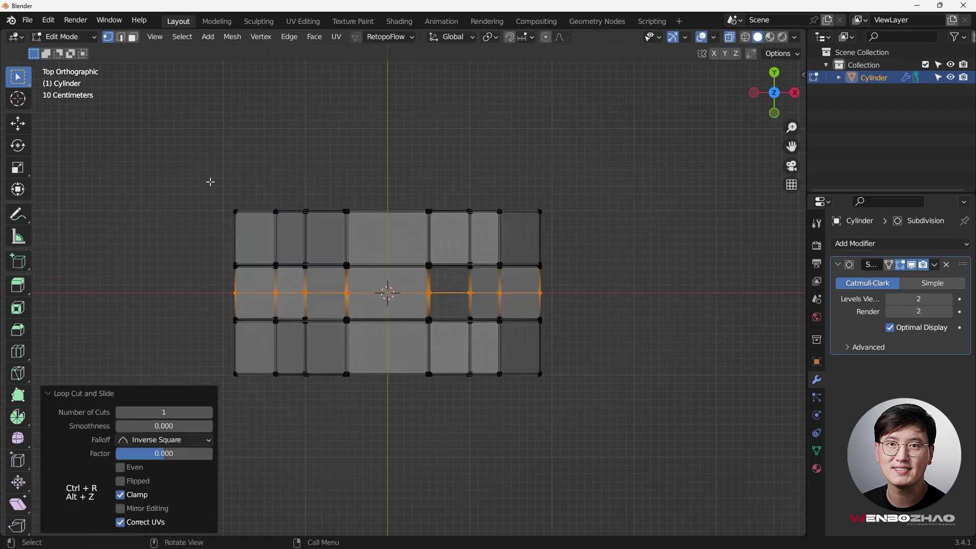
left_click_drag(153, 162, 572, 273)
middle_click_drag(585, 248, 629, 253, "shift")
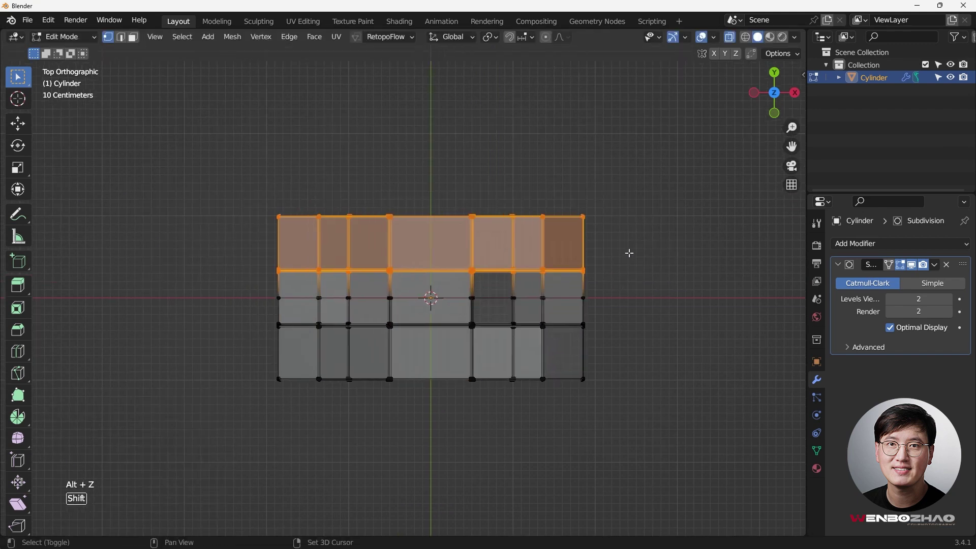
middle_click_drag(542, 223, 553, 239, "shift")
key("x")
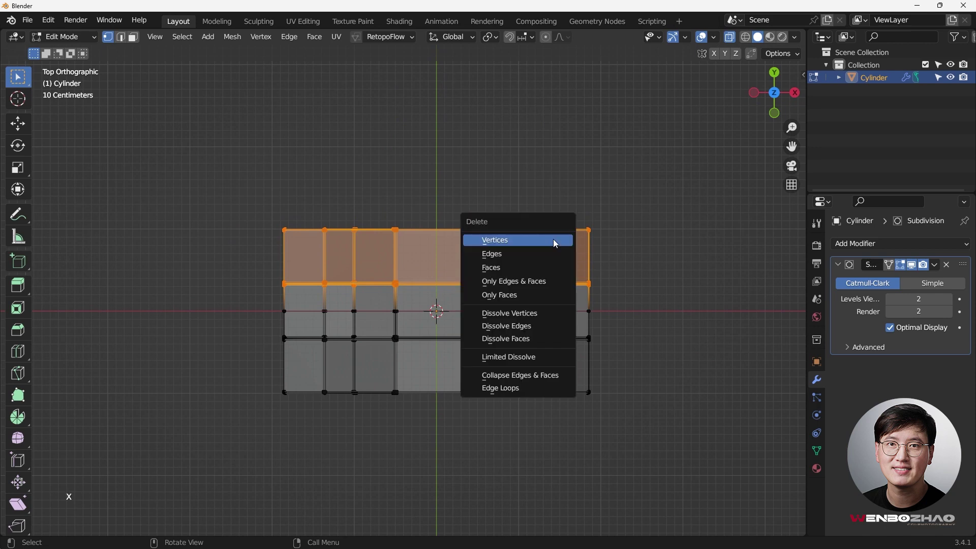
left_click(553, 239)
- Turn off see-through display, add a Mirror modifier, and place it above the Subdivision modifier
middle_click_drag(508, 290, 405, 229)
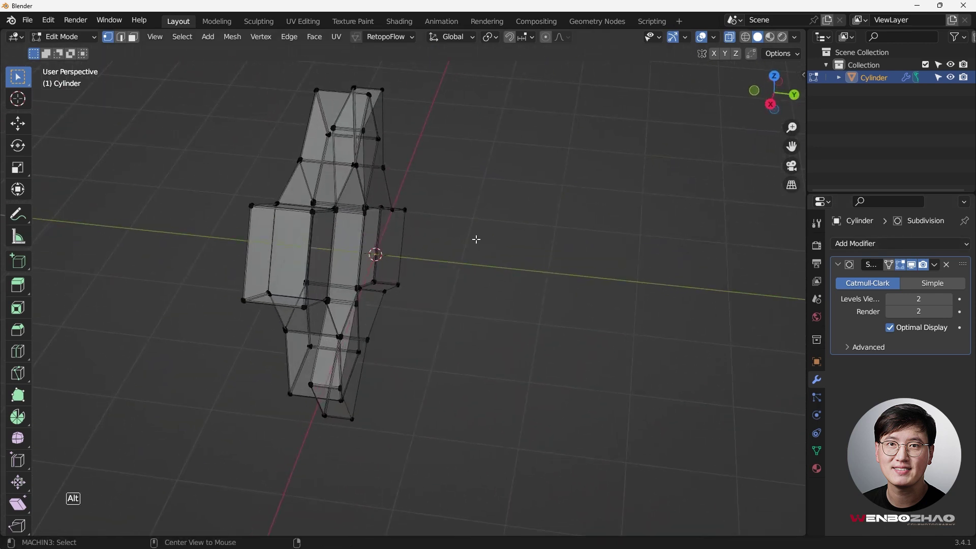
key("alt+z")
middle_click_drag(475, 237, 391, 255)
left_click(917, 247)
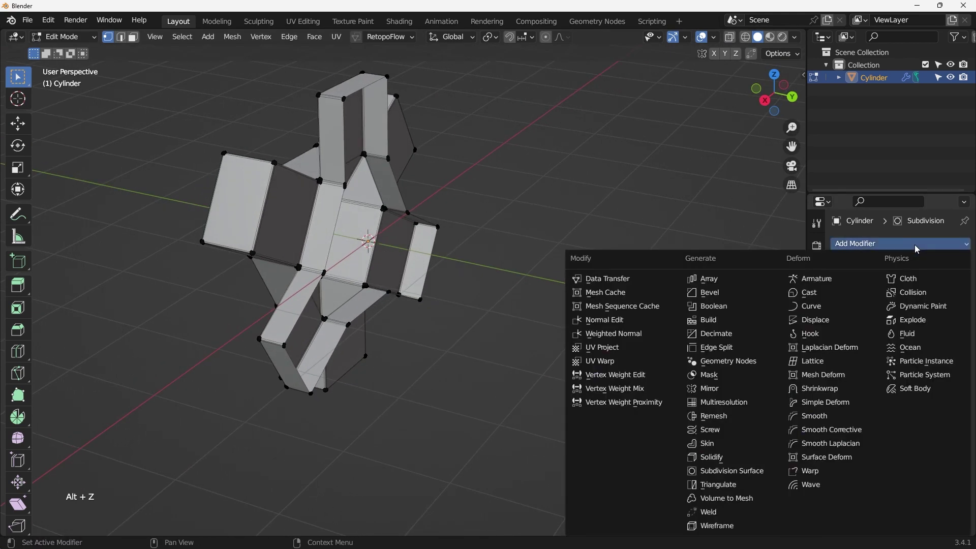
left_click(711, 388)
left_click_drag(968, 365, 917, 288)
- Set the Mirror modifier to mirror only on the Z axis
left_click(944, 286)
middle_click_drag(585, 256, 633, 297)
left_click(904, 288)
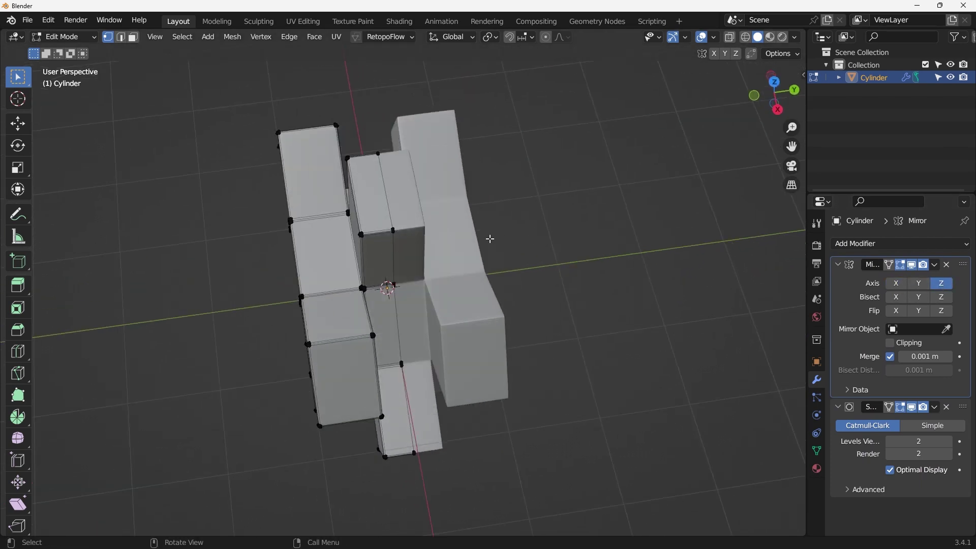
- Enable Clipping on the Mirror modifier and inspect the mirrored shape from several sides
middle_click_drag(490, 239, 371, 249)
middle_click_drag(407, 164, 376, 374)
key("KP_7")
middle_click_drag(491, 308, 504, 231)
scroll(494, 213, "down", 4)
scroll(481, 206, "up", 1)
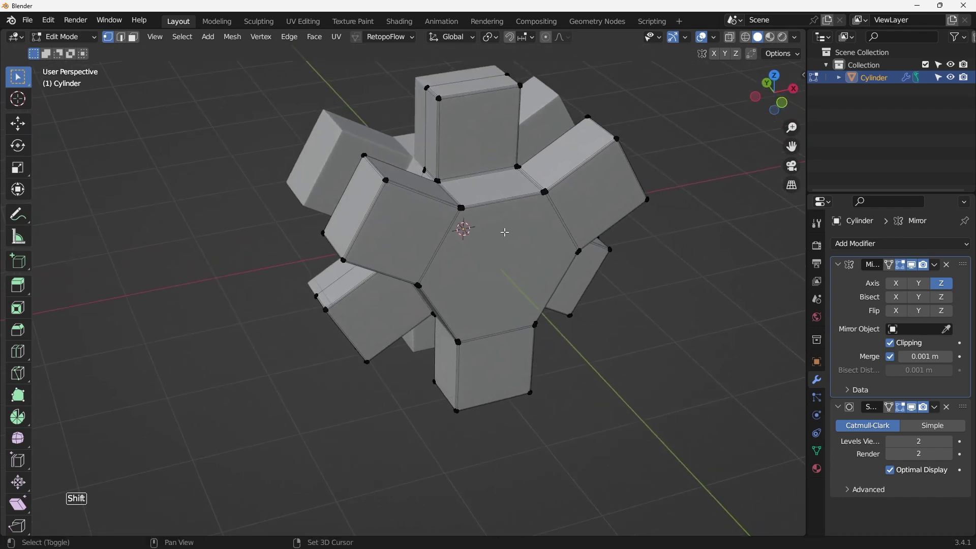
- In face selection mode, select all faces with 4 vertices by trait and invert the selection
left_click(122, 38)
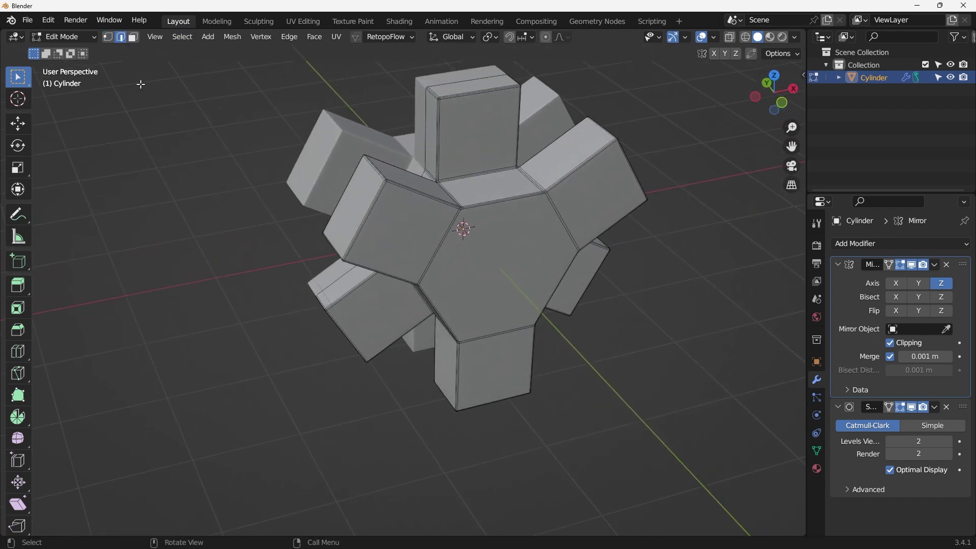
left_click(134, 39)
left_click(182, 37)
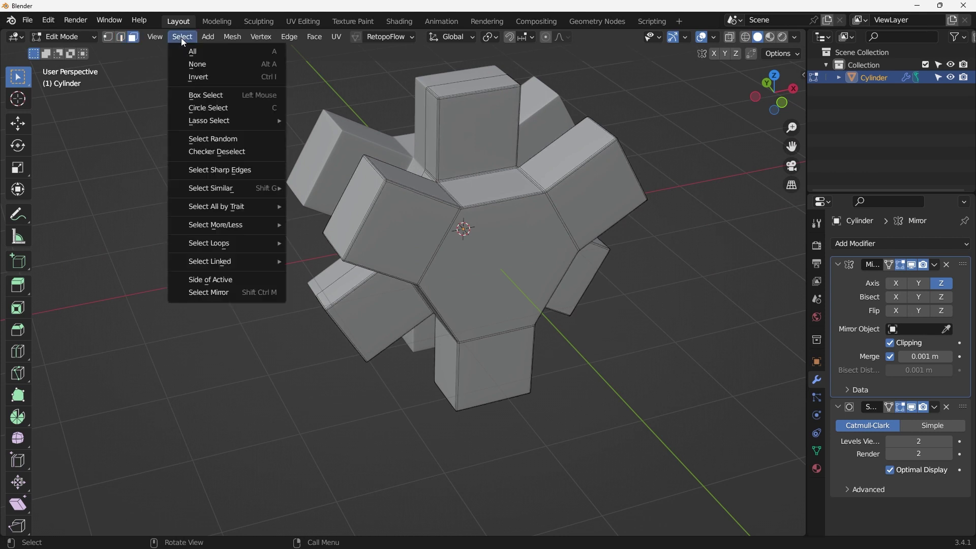
mouse_move(204, 225)
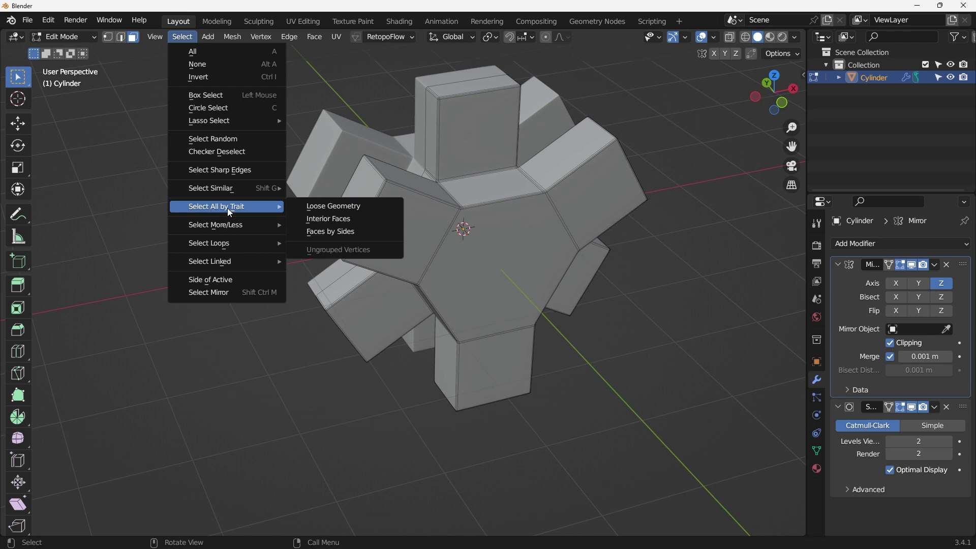
left_click(321, 233)
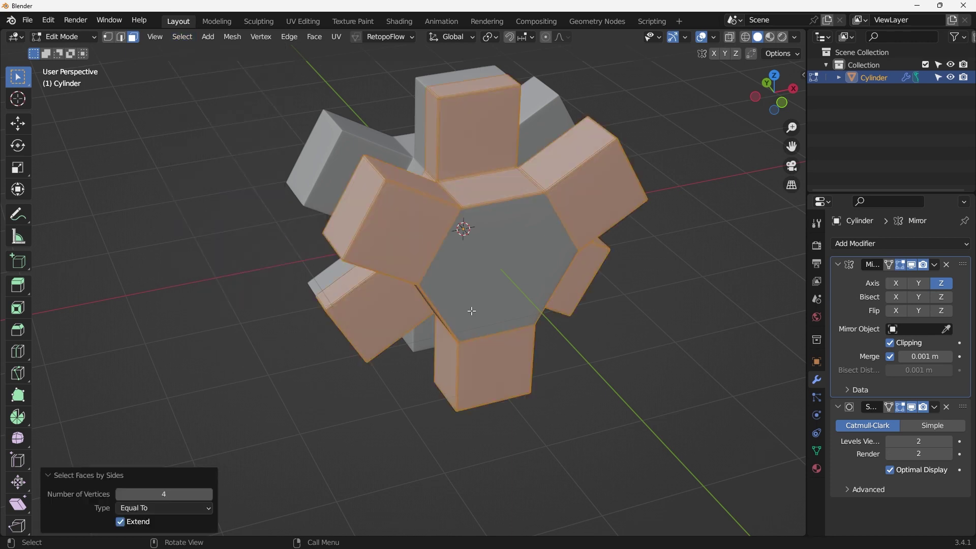
scroll(585, 257, "up", 3)
middle_click_drag(584, 257, 302, 379)
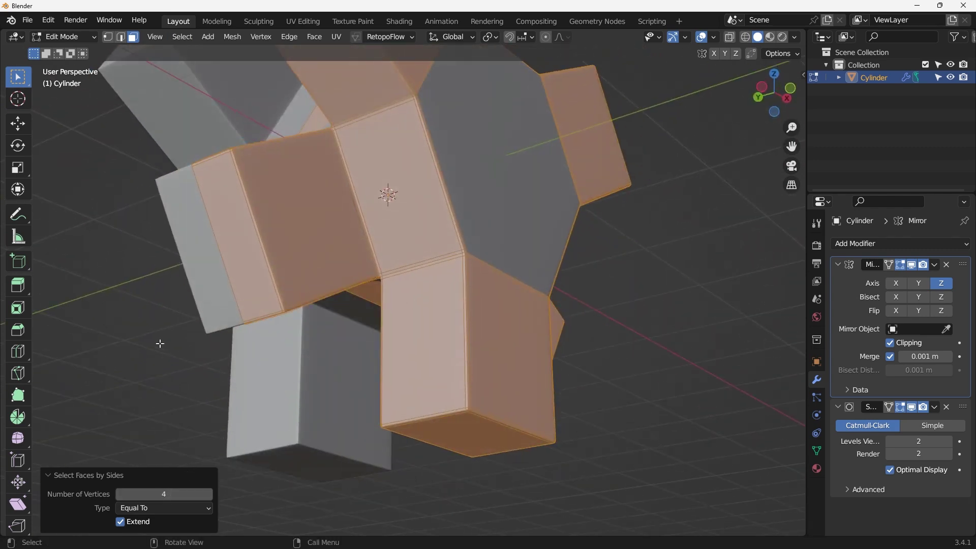
key("ctrl+i")
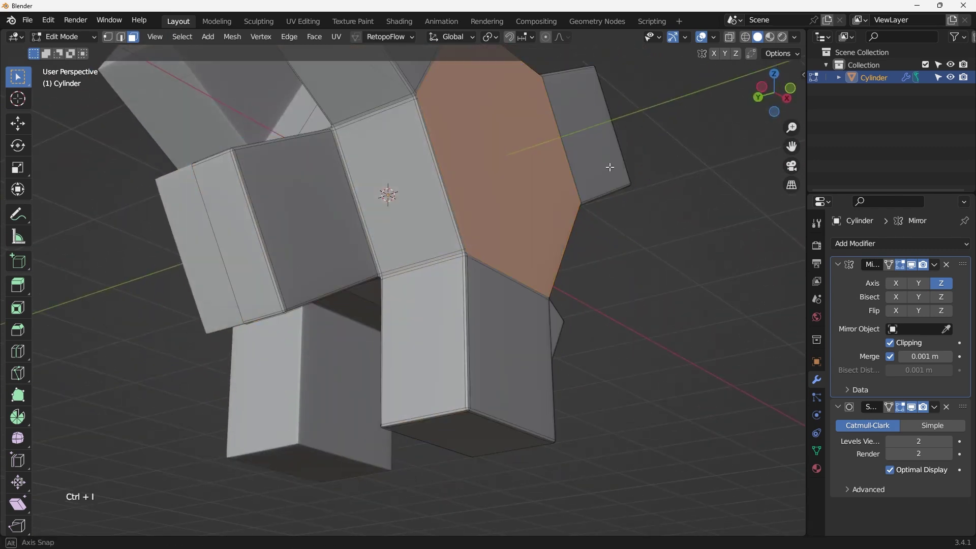
- Examine the paired corner vertices of the front hexagonal face from the front and close up in vertex selection mode
middle_click_drag(188, 336, 468, 216)
middle_click_drag(455, 157, 502, 207)
key("KP_1")
scroll(499, 158, "up", 1)
key("1")
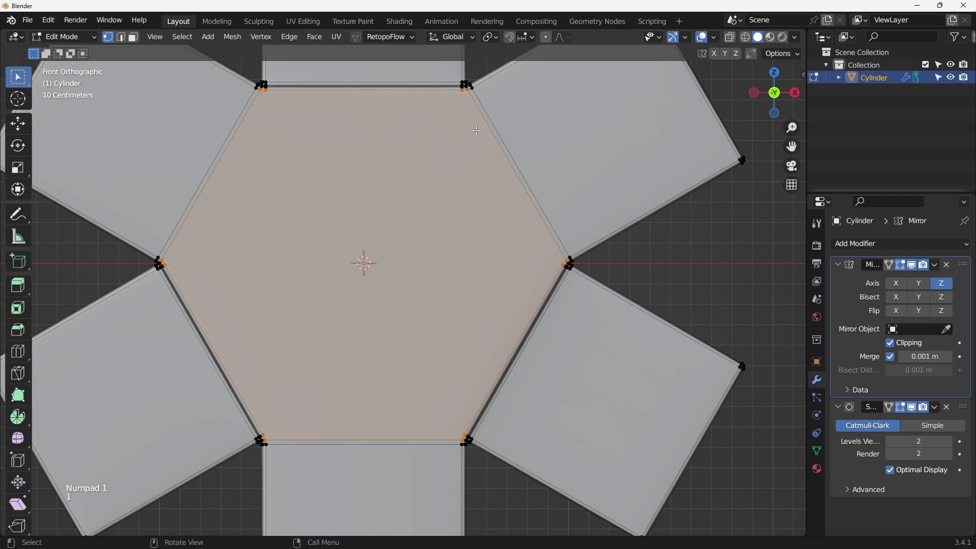
scroll(261, 104, "up", 3)
middle_click_drag(261, 104, 260, 132)
scroll(269, 114, "down", 1)
scroll(260, 132, "up", 3)
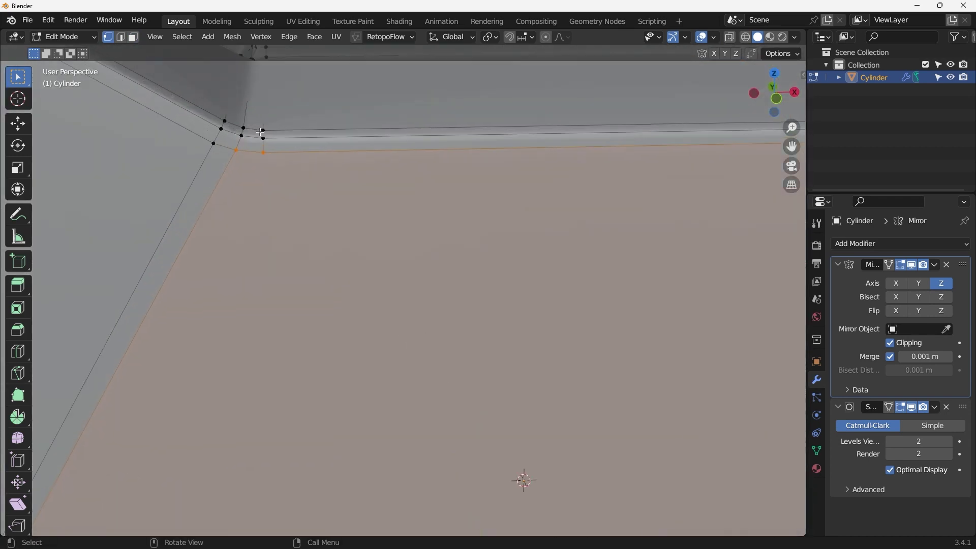
scroll(261, 132, "down", 5)
middle_click_drag(249, 221, 266, 215)
- Connect the inner corner vertices along the upper-left side of the front hexagonal face with a new edge
scroll(315, 116, "up", 2)
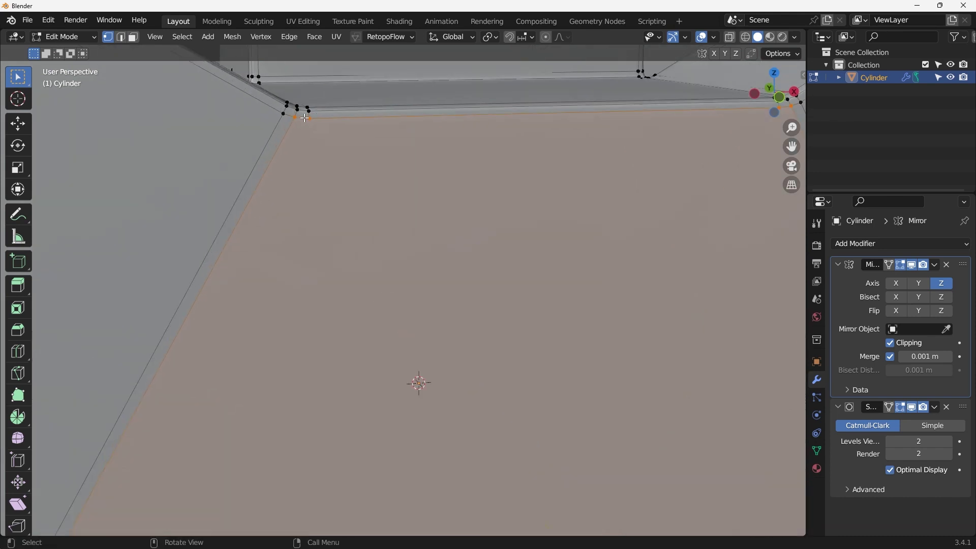
scroll(305, 129, "down", 4)
scroll(151, 320, "up", 4)
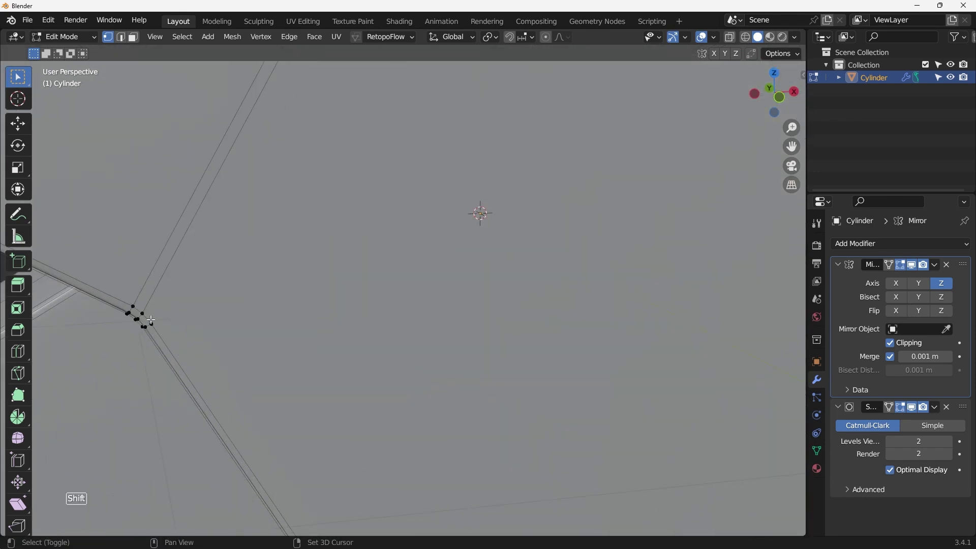
scroll(246, 291, "down", 4)
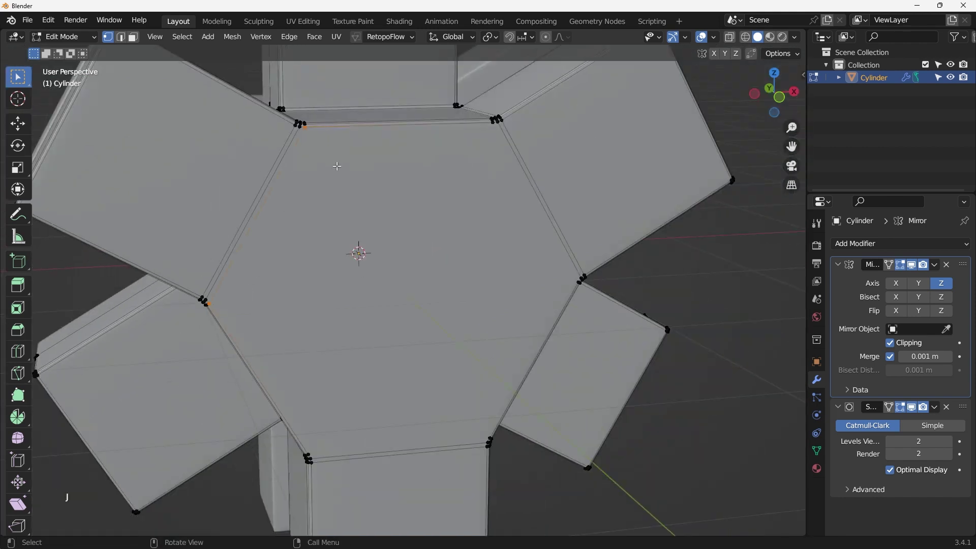
- Connect the inner corner vertices along the bottom side of the front hexagonal face with a new edge
scroll(320, 386, "up", 4)
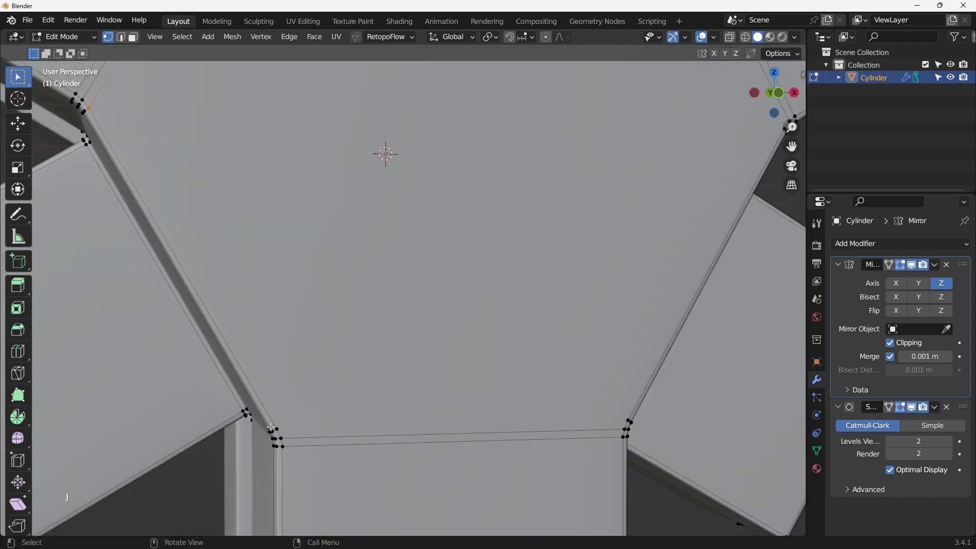
scroll(213, 396, "up", 3)
left_click_drag(150, 347, 167, 362)
left_click(718, 345, "shift")
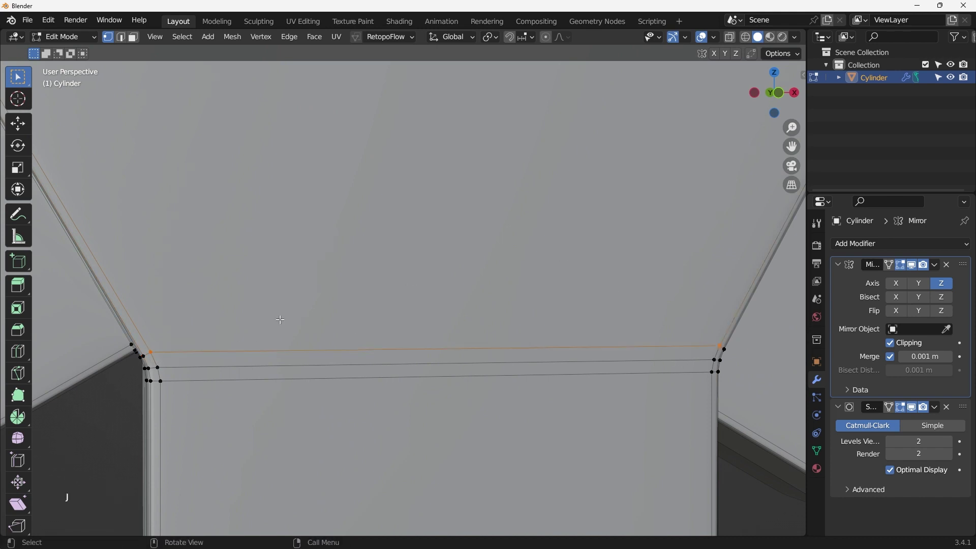
- Connect the inner corner vertices along the upper-right side of the front hexagonal face with a new edge
scroll(446, 316, "down", 4)
middle_click_drag(445, 320, 333, 431, "shift")
scroll(595, 219, "up", 2)
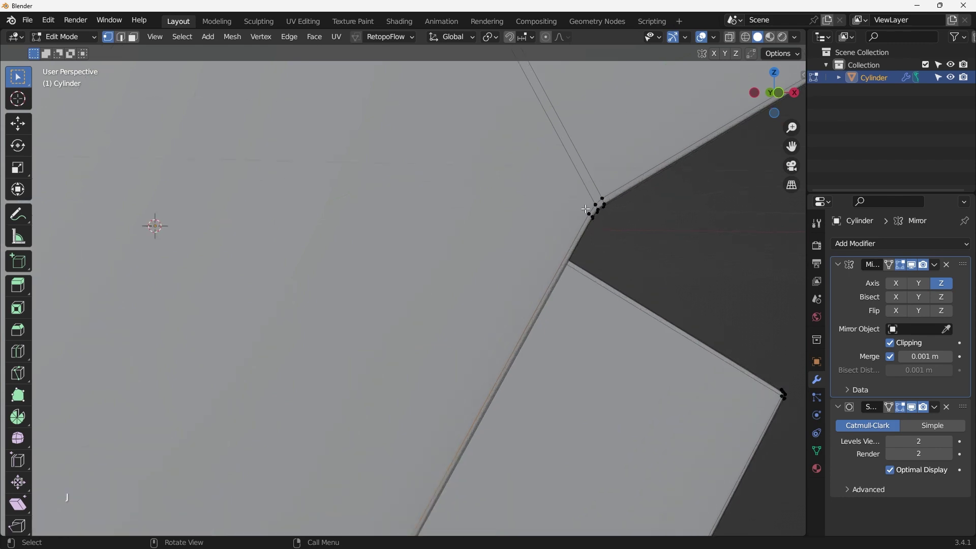
scroll(523, 210, "down", 6)
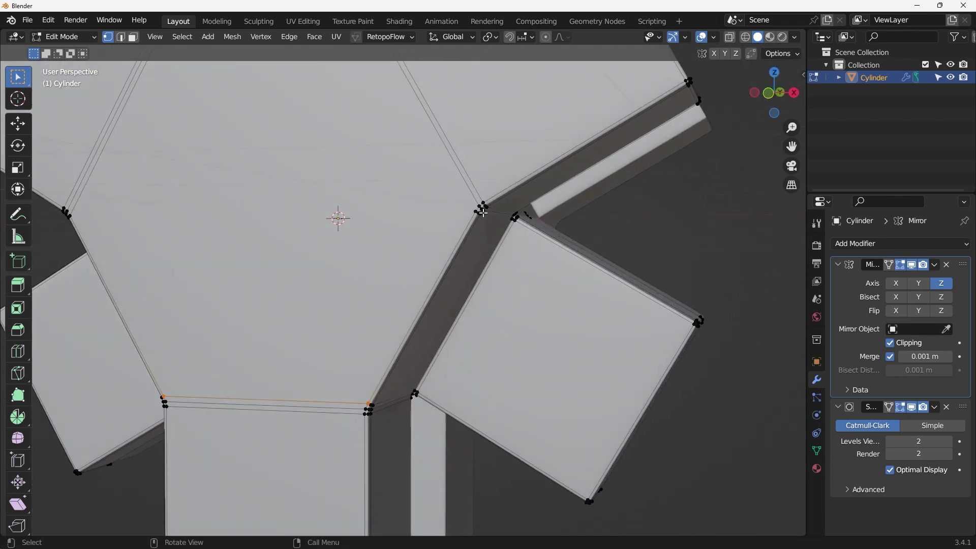
scroll(483, 213, "up", 2)
left_click(466, 209, "shift")
scroll(467, 209, "down", 3)
middle_click_drag(466, 209, 653, 310, "shift")
scroll(566, 163, "up", 3)
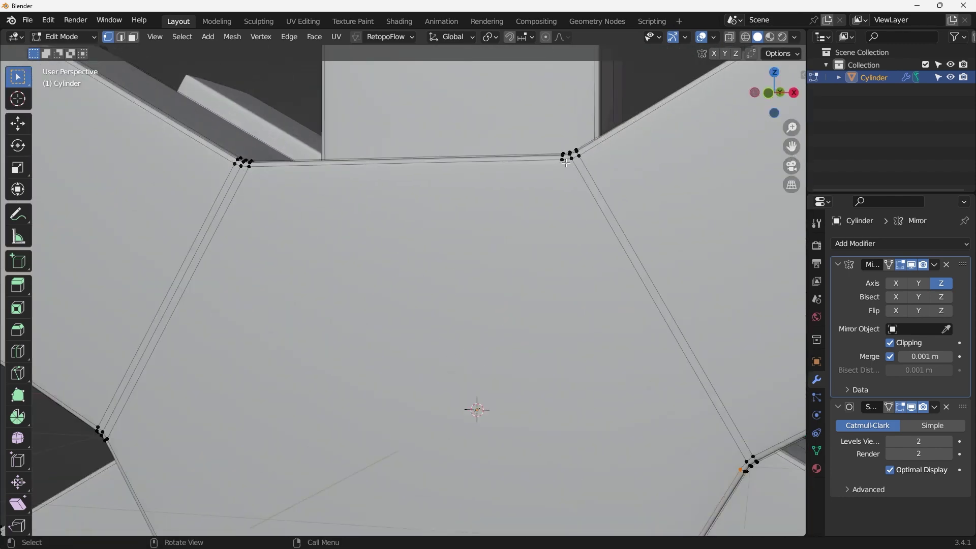
scroll(567, 163, "up", 3)
scroll(575, 168, "down", 2)
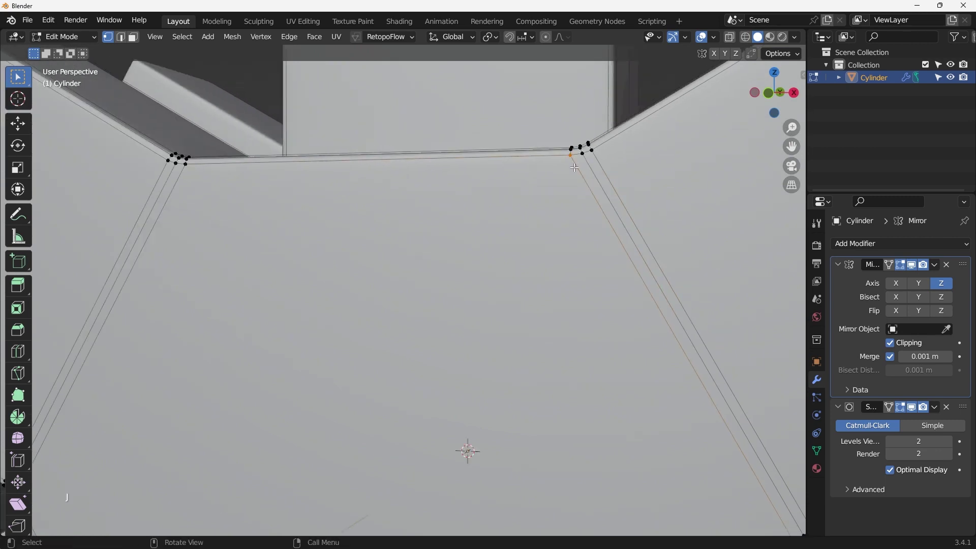
- Select the front hexagonal face, inset it by about 0.106 m, and scale the inner face to about 0.652
scroll(574, 167, "down", 2)
middle_click_drag(722, 448, 660, 243, "shift")
scroll(678, 237, "up", 3)
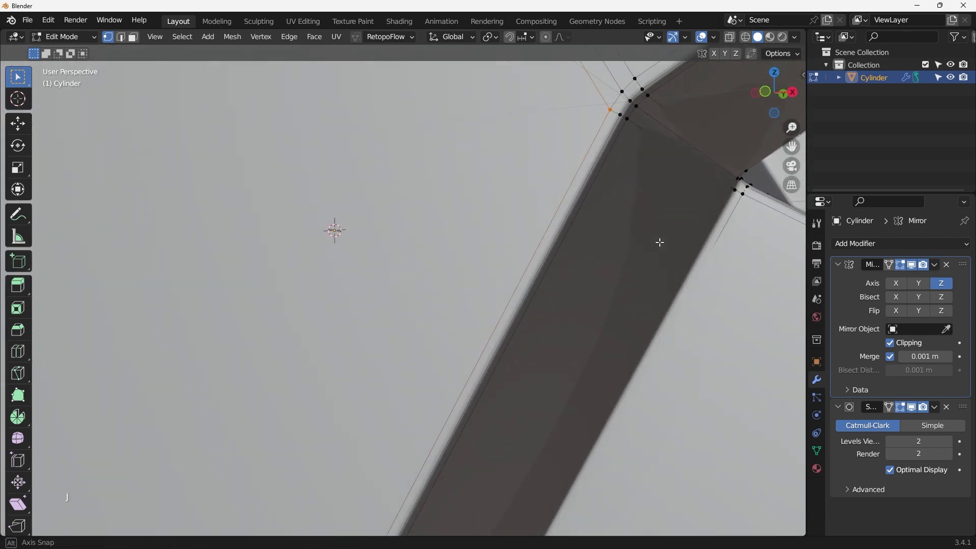
scroll(660, 242, "down", 5)
scroll(616, 263, "up", 2)
scroll(477, 426, "down", 10)
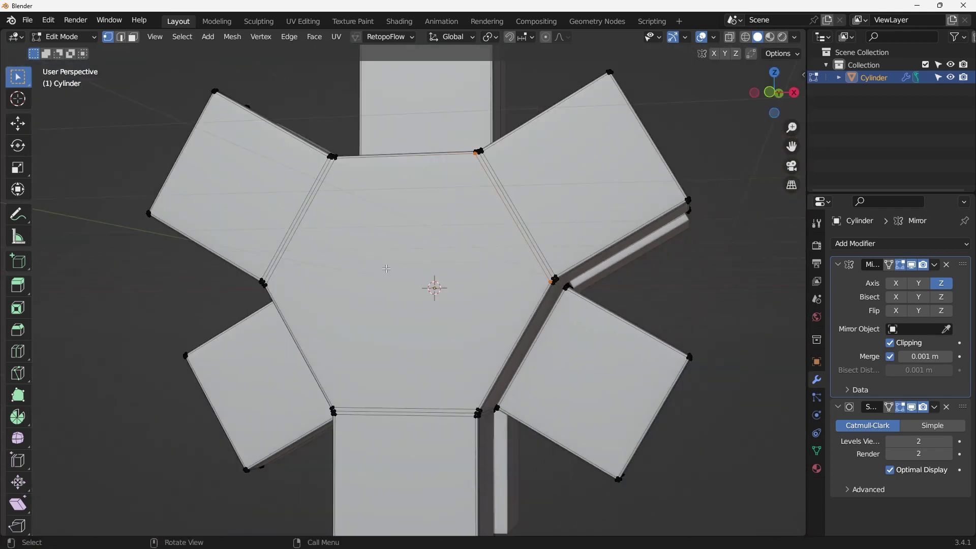
key("3")
left_click(410, 279)
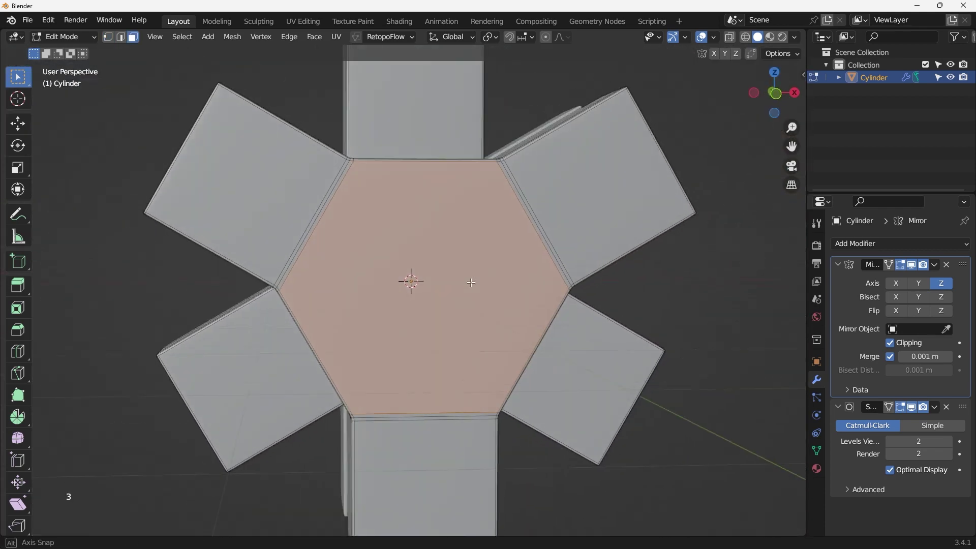
key("KP_1")
key("i")
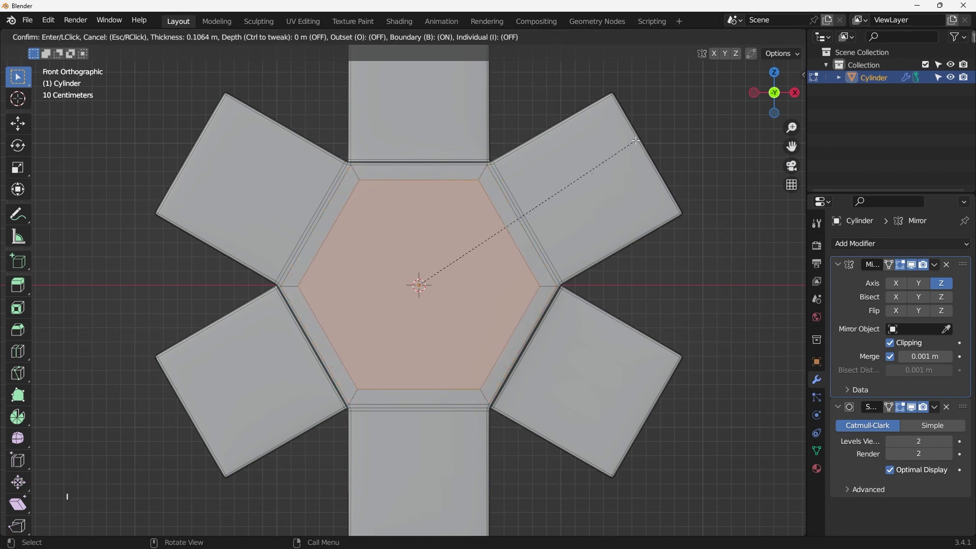
left_click(636, 141)
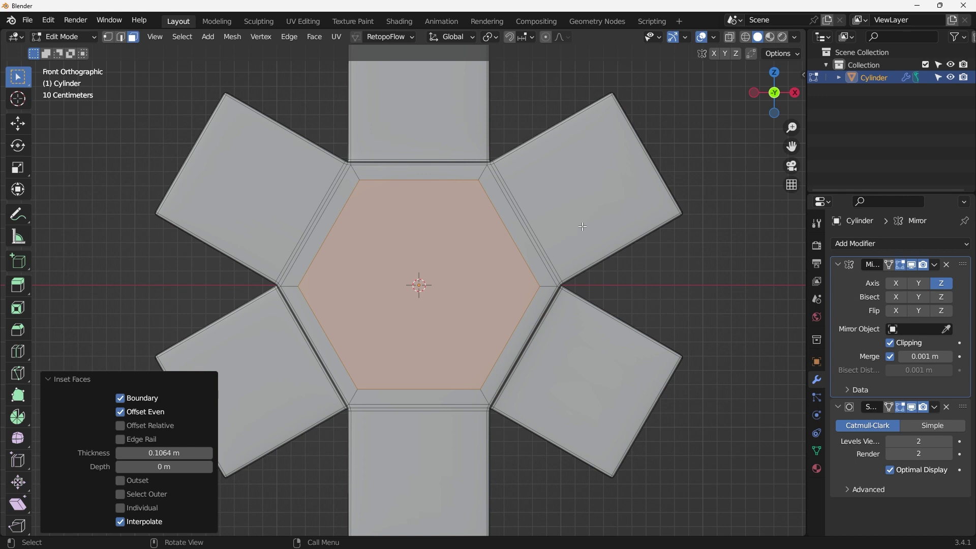
key("s")
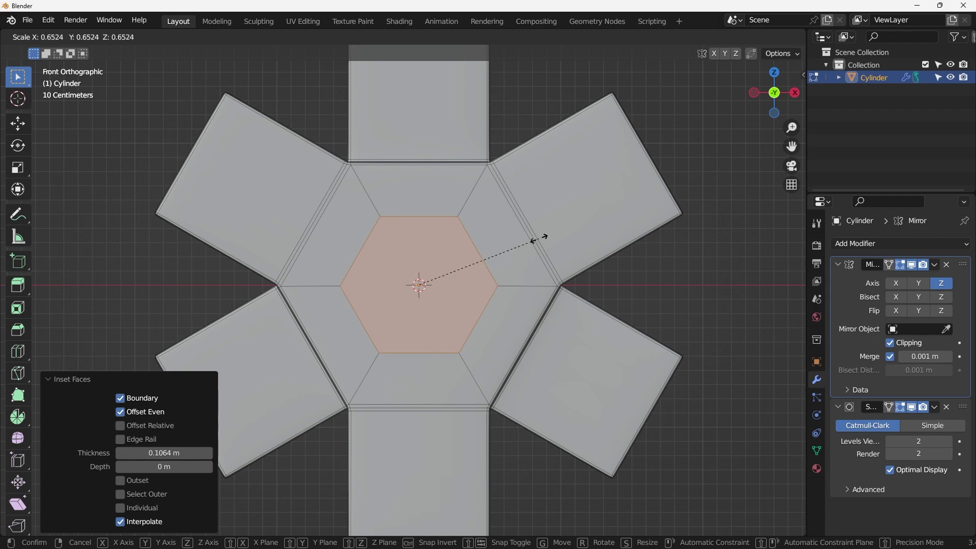
left_click(539, 239)
- Try rounding the inset hexagonal face with LoopTools Circle and undo it
middle_click_drag(506, 252, 406, 261)
right_click(405, 261)
mouse_move(405, 259)
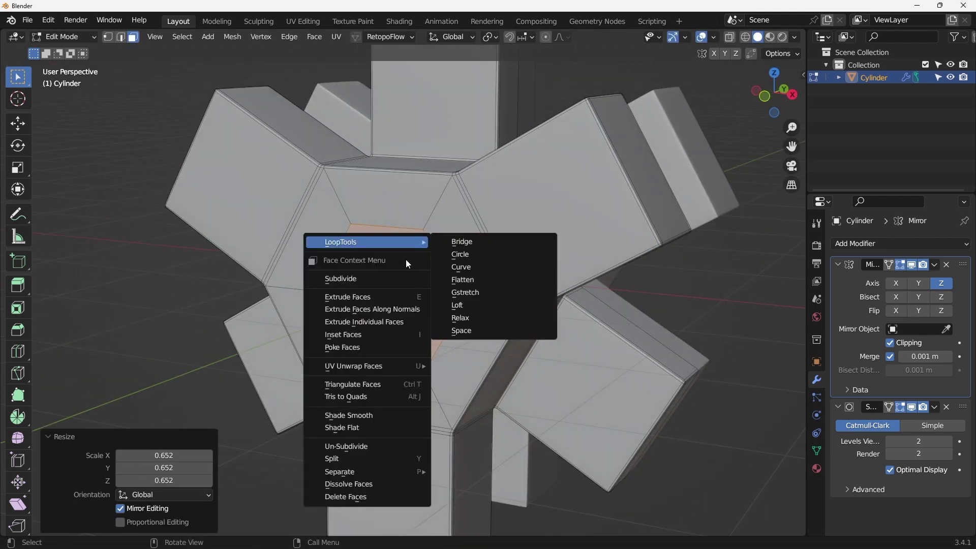
left_click(482, 254)
middle_click_drag(483, 254, 439, 256)
key("ctrl+z")
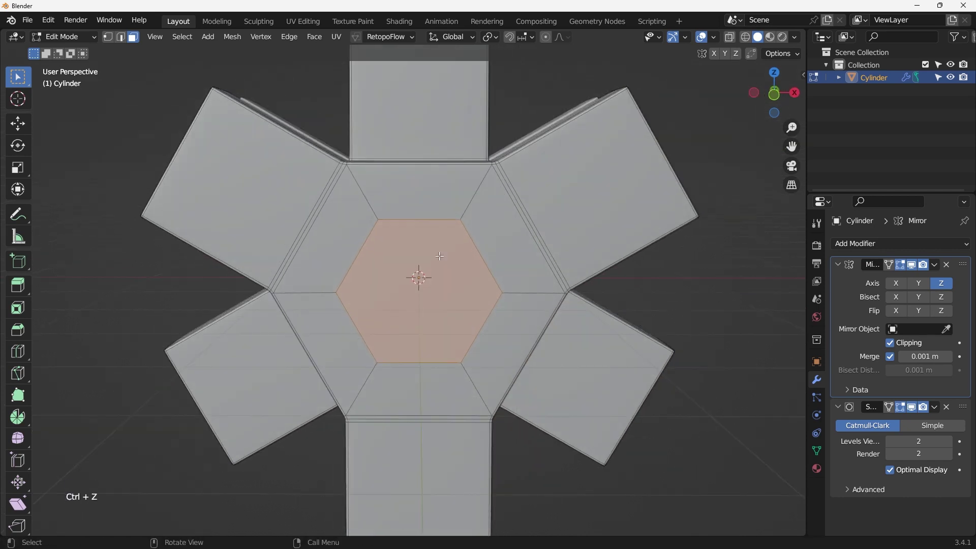
- In see-through display from the right side view, extrude the inner hexagonal face inward about 1.339 m along Y to the mirror centre
key("KP_1")
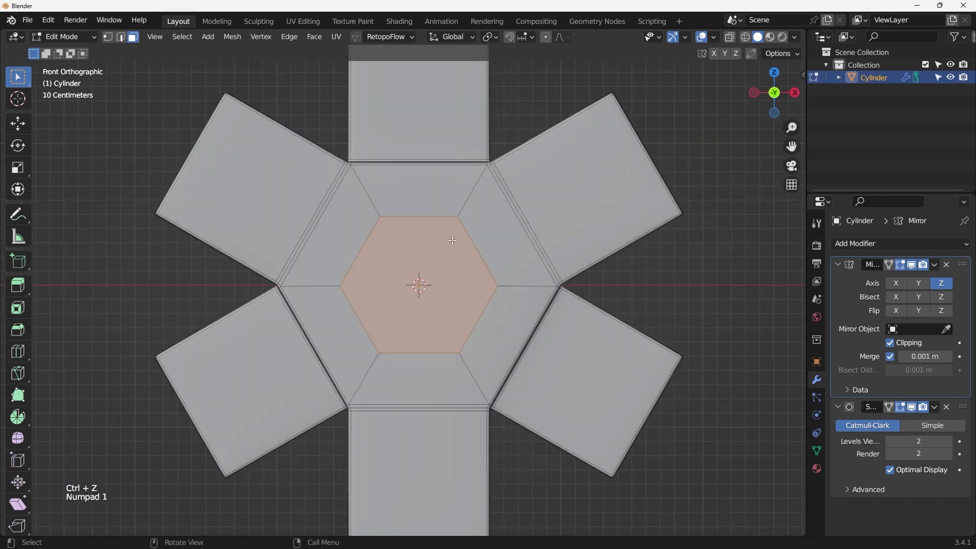
middle_click_drag(409, 294, 445, 277)
key("KP_3")
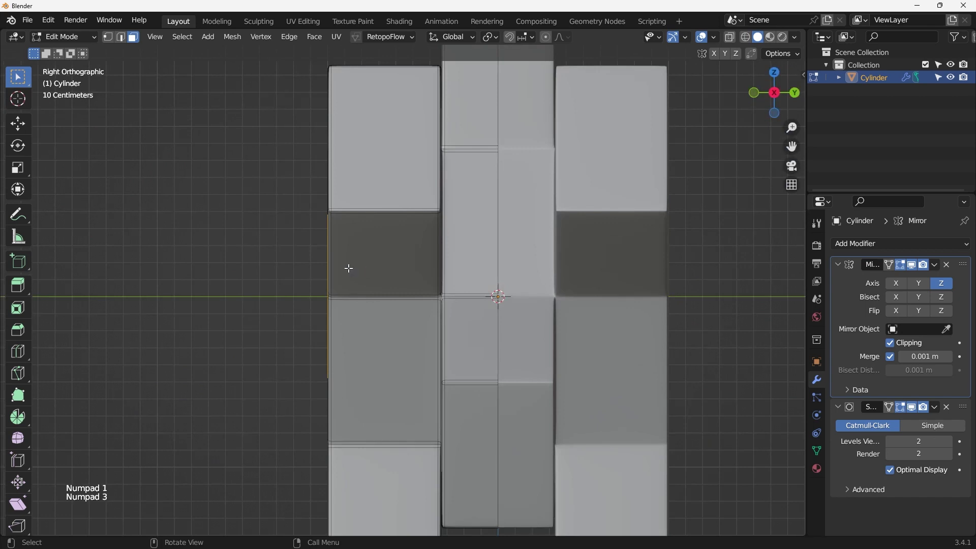
key("alt+z")
key("e")
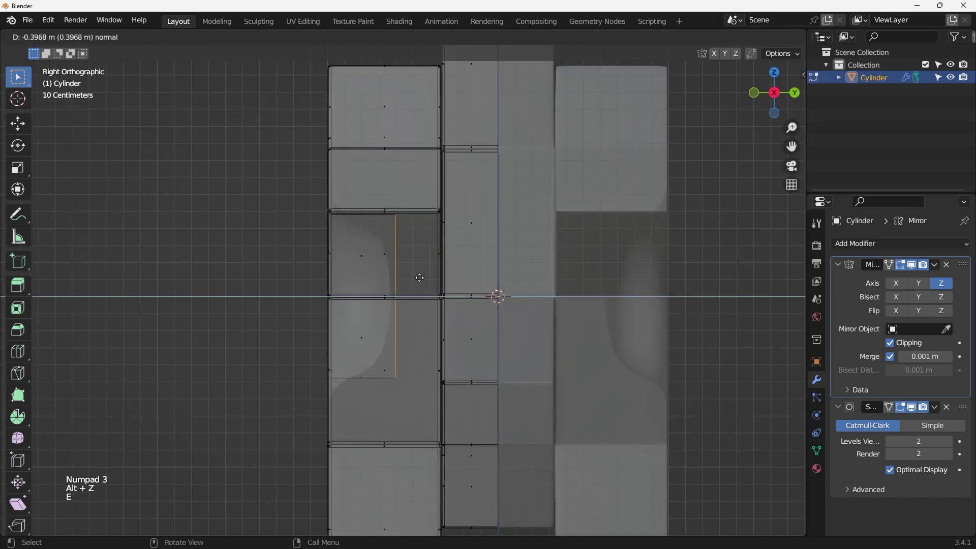
key("y")
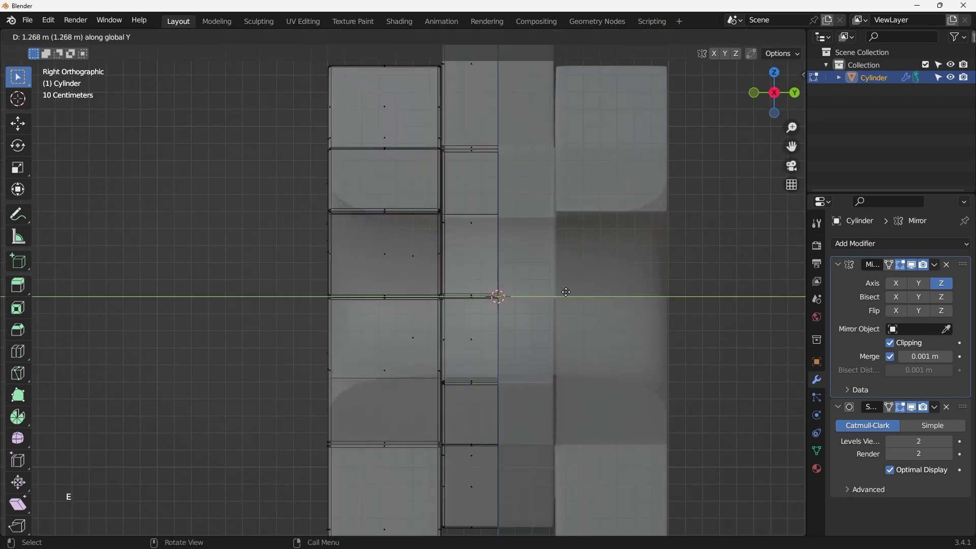
left_click(569, 293)
- Delete the extrusion's hexagonal end face to open the central hole, and turn off see-through display to inspect it
middle_click_drag(569, 293, 405, 274)
key("x")
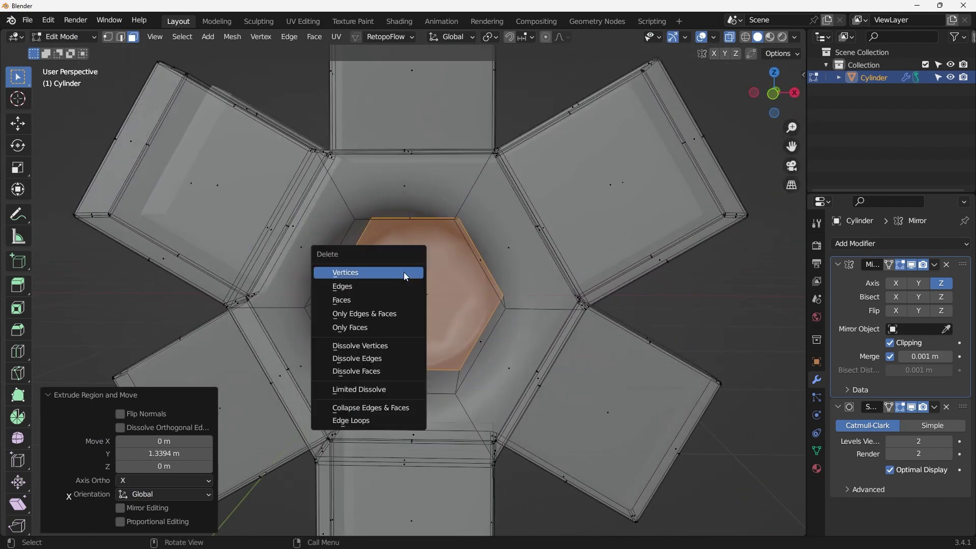
left_click(393, 300)
middle_click_drag(394, 296, 506, 214)
key("alt+z")
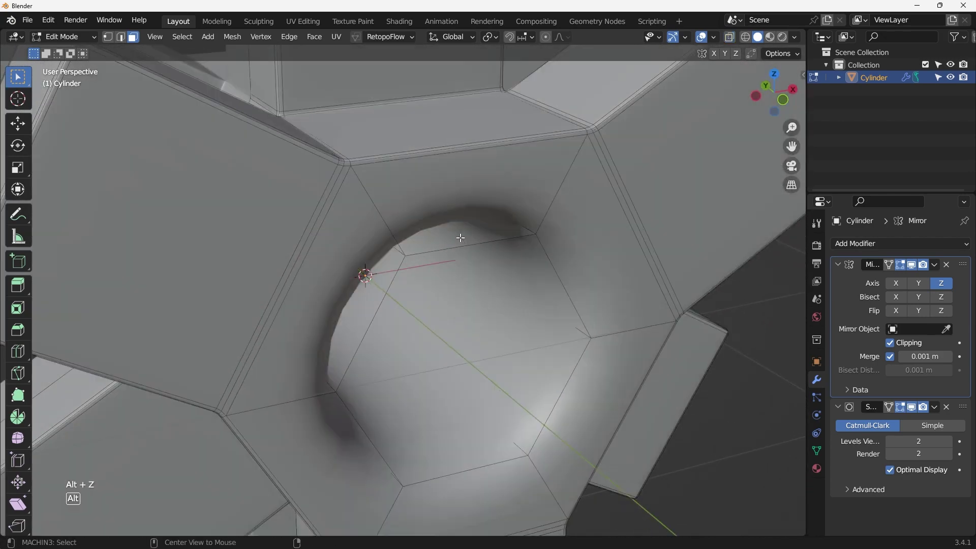
middle_click_drag(530, 276, 421, 171)
- In see-through display, add one centred loop cut around the inner wall of the hexagonal hole
key("alt+z")
mouse_move(456, 222)
middle_mouse_down()
mouse_move(401, 281)
mouse_move(377, 292)
mouse_move(414, 308)
mouse_move(463, 240)
middle_mouse_up()
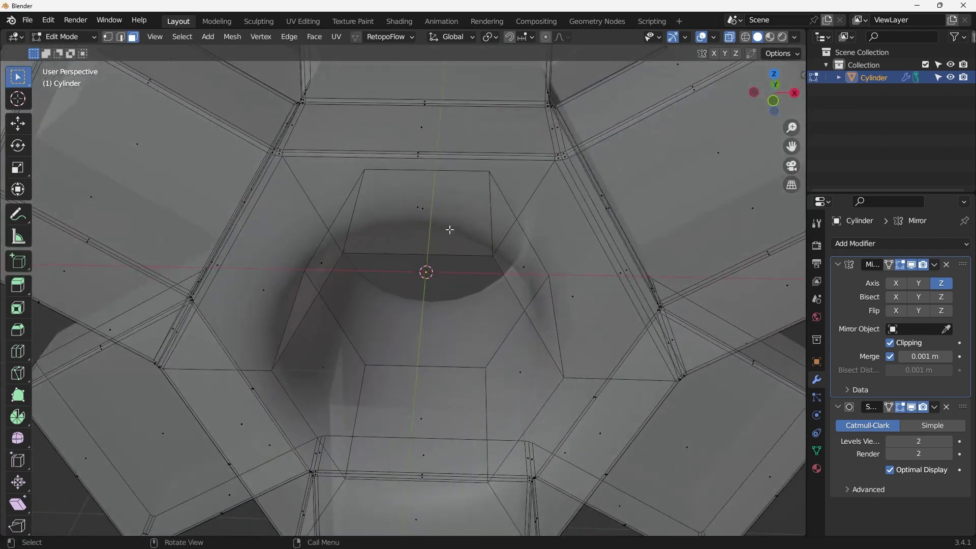
key("ctrl")
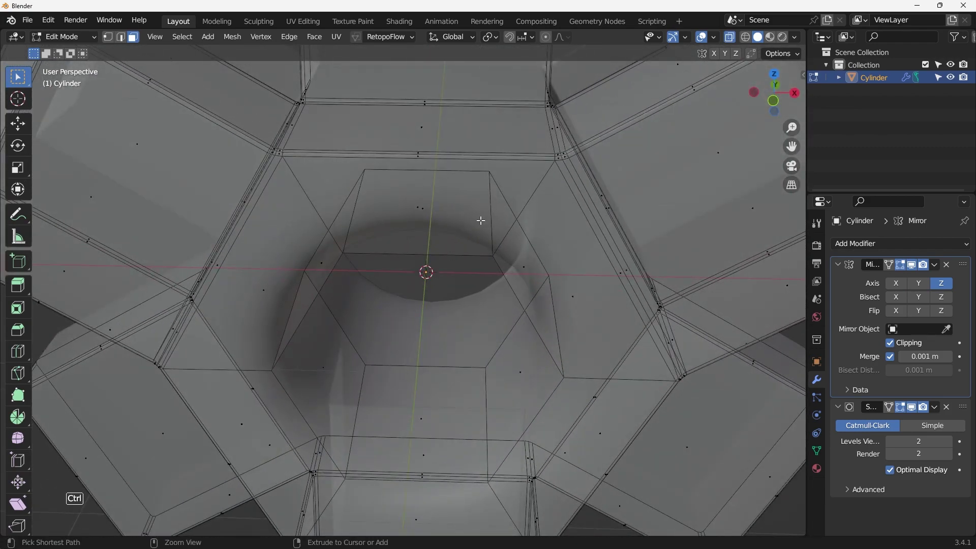
key("ctrl+r")
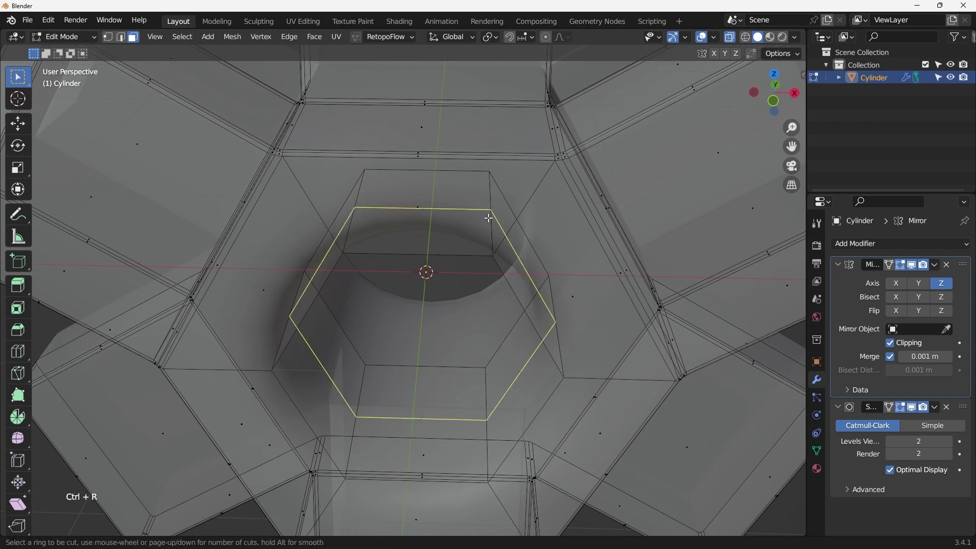
left_click(486, 219)
right_click(508, 218)
- Bevel the hole wall's loop by about 0.468 m with 2 segments to form support edges
key("ctrl+b")
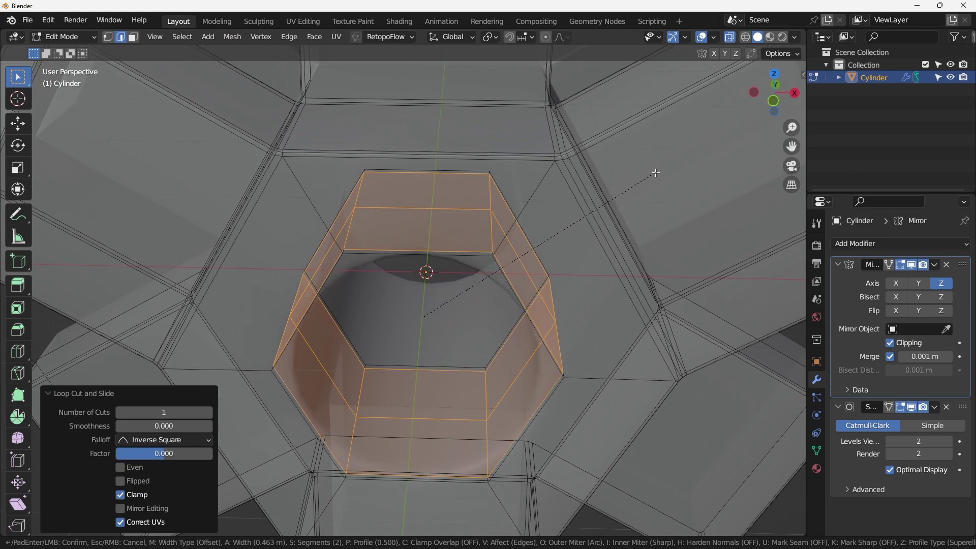
left_click(657, 173)
middle_click_drag(450, 277, 451, 222)
middle_click_drag(393, 209, 410, 232)
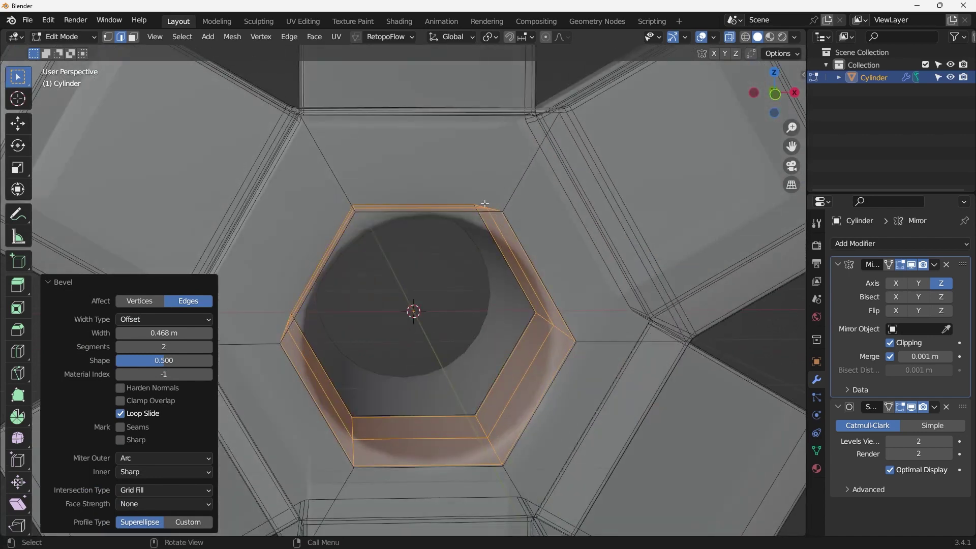
- In solid display, add a loop cut around the hole on the front face and slide it about 0.69 toward the rim
key("ctrl+r")
right_click(519, 170)
key("alt+z")
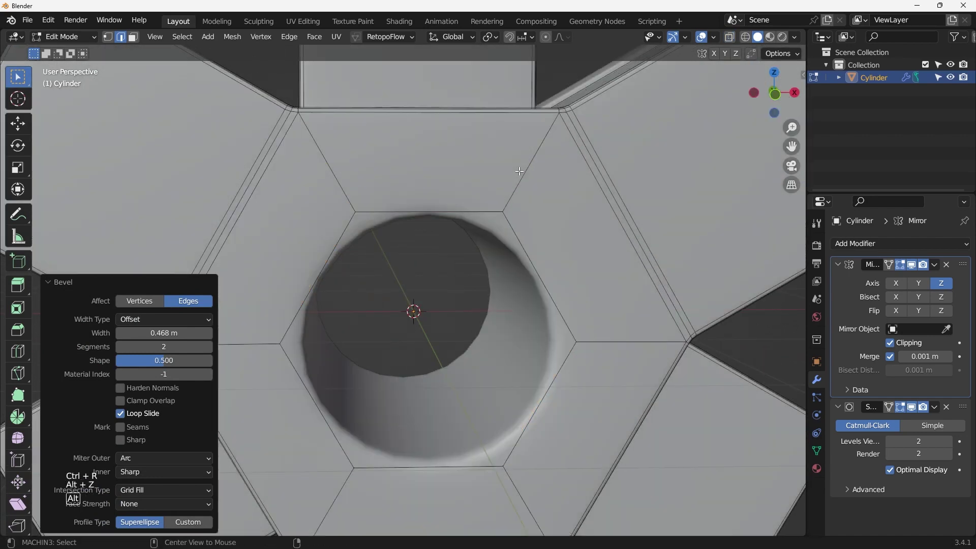
key("ctrl+r")
left_click(517, 173)
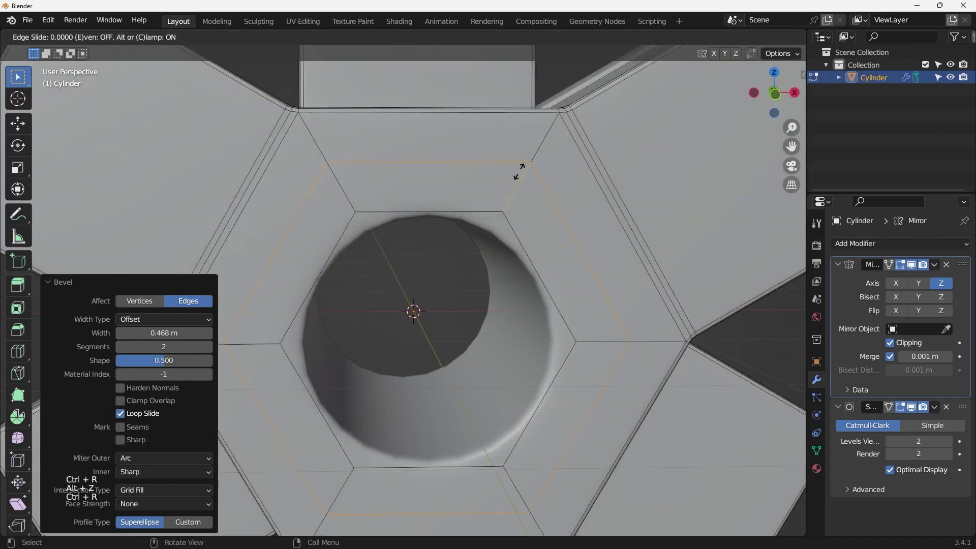
left_click(494, 201)
middle_click_drag(494, 202, 558, 214)
- Apply Shade Smooth to the whole shape in Object Mode
key("Tab")
right_click(558, 209)
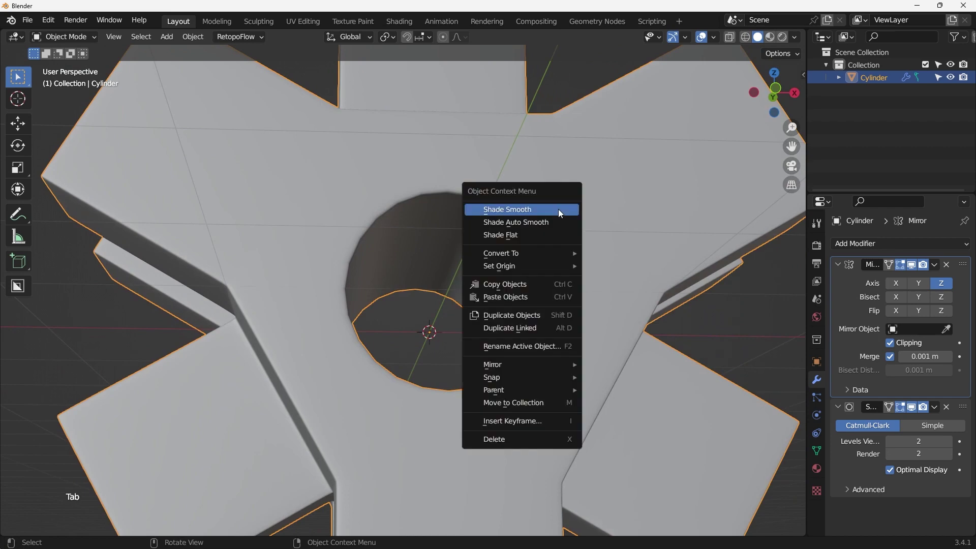
left_click(558, 208)
right_click(559, 216)
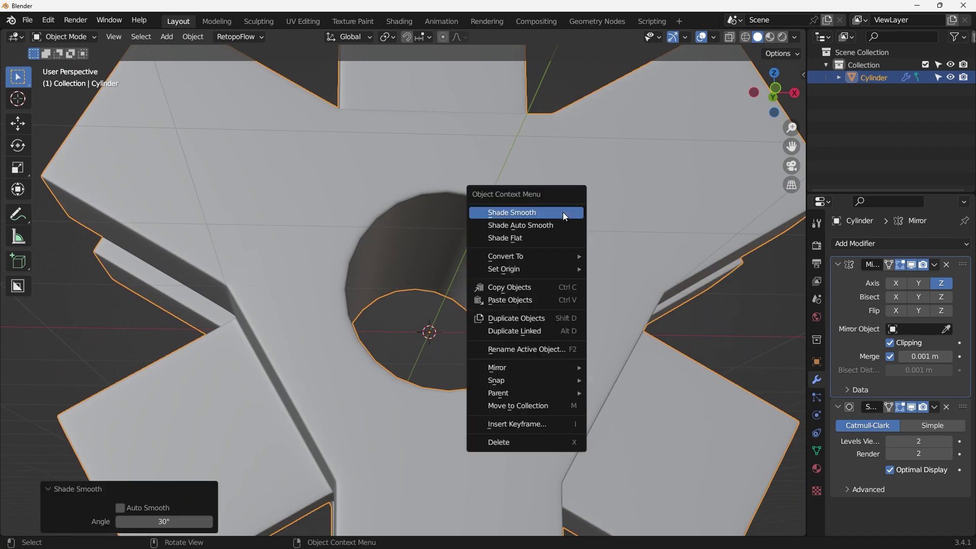
left_click(563, 212)
middle_click_drag(567, 228, 514, 261)
- Examine the support loops around the hole in Edit Mode, comparing see-through and solid display
key("Tab")
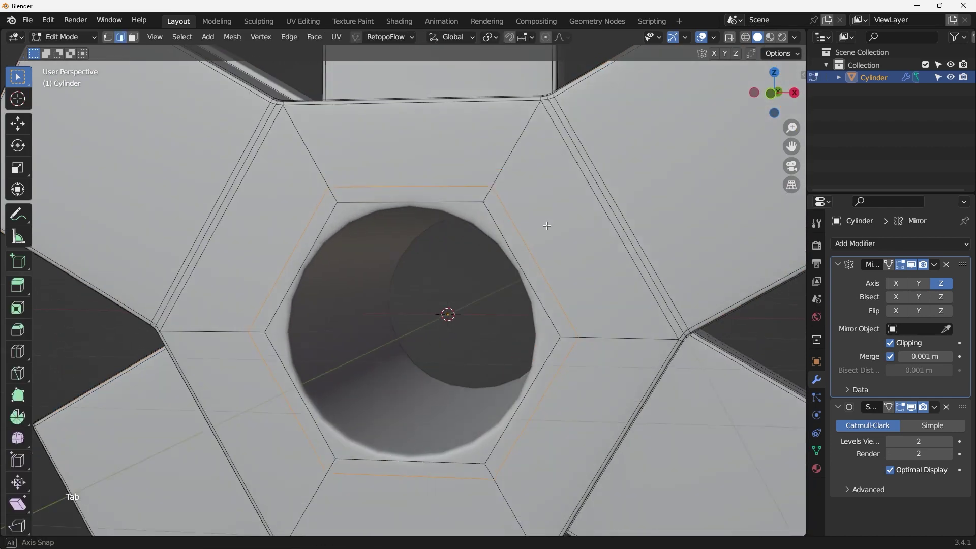
key("alt+z")
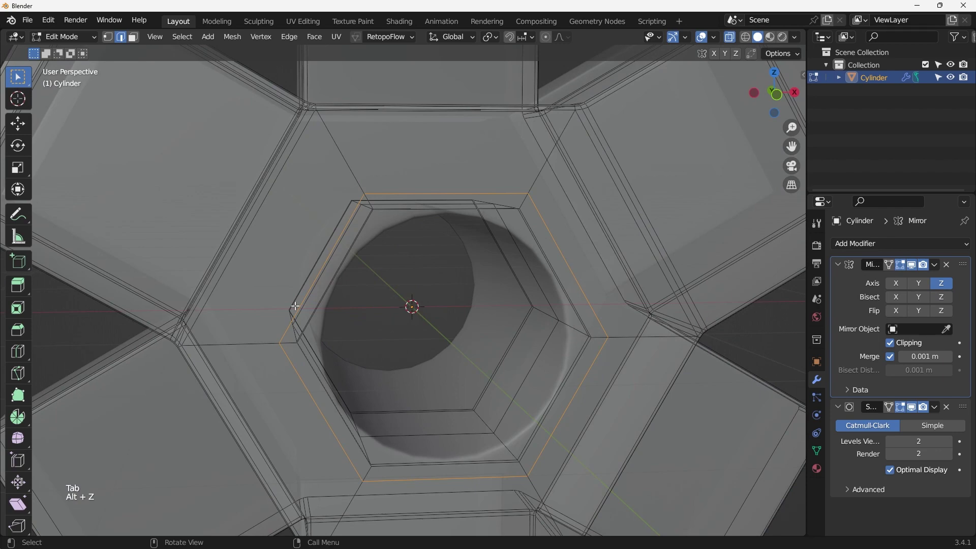
middle_click_drag(295, 306, 483, 261)
key("alt+z")
key("alt+z")
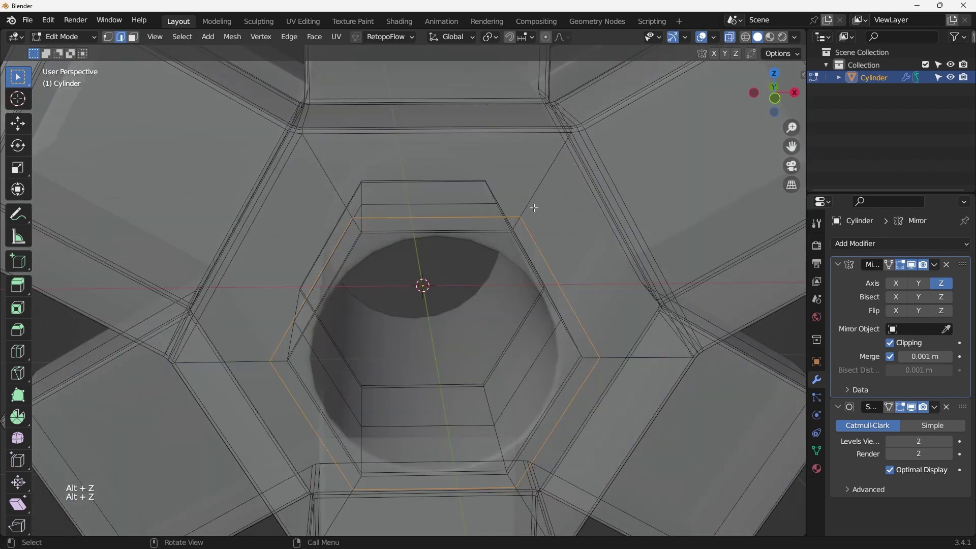
mouse_move(534, 208)
middle_mouse_down()
mouse_move(562, 174)
mouse_move(550, 216)
middle_mouse_up()
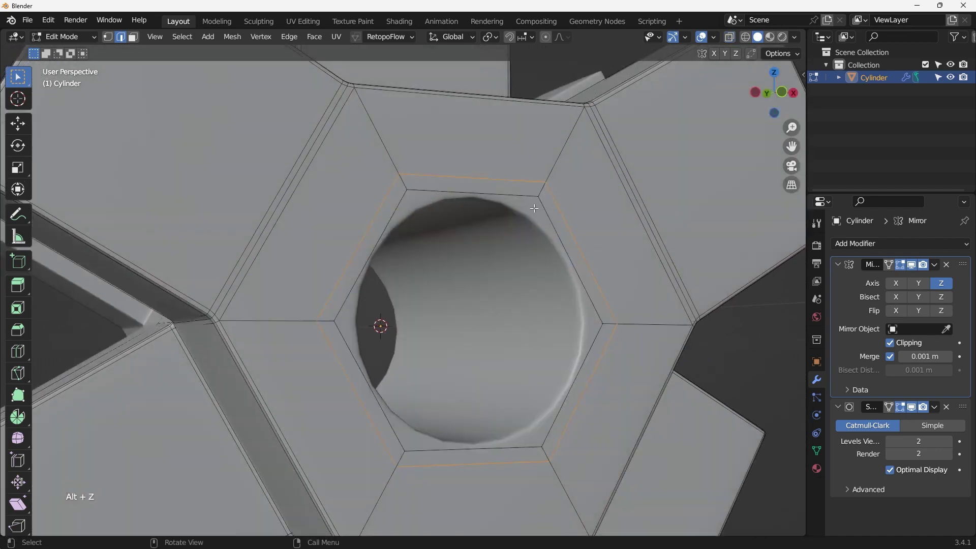
middle_click_drag(531, 360, 500, 348, "shift")
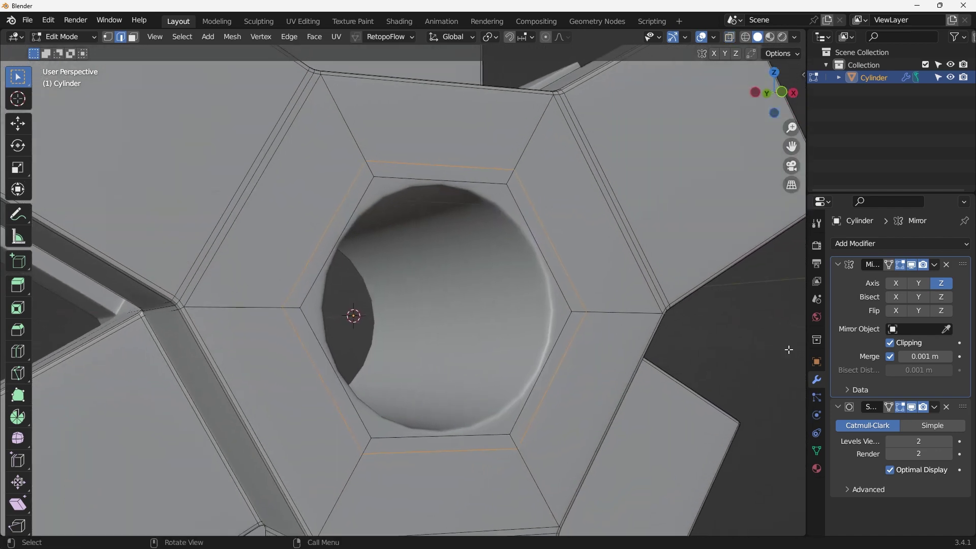
- Set the Subdivision modifier's viewport and render levels to 4, and return to Object Mode
left_click(838, 266)
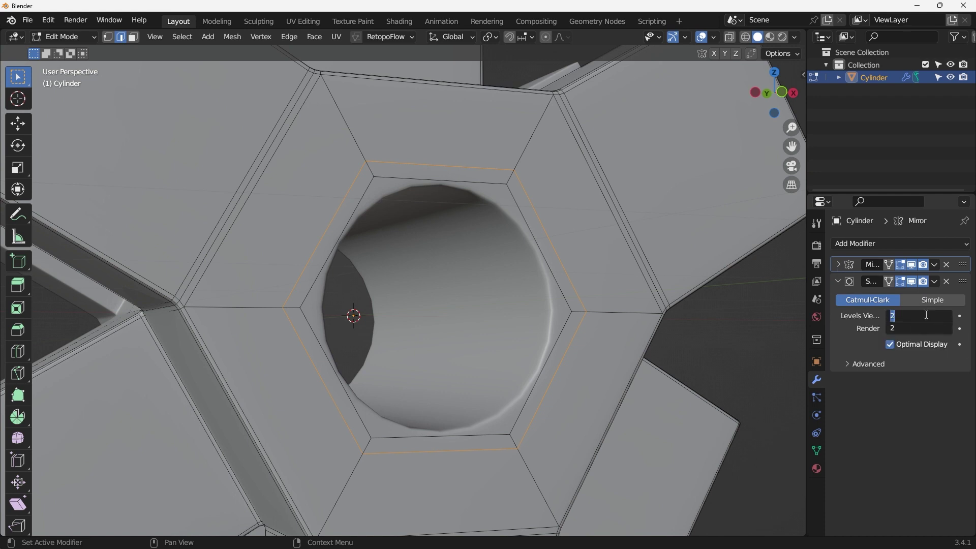
key("Return")
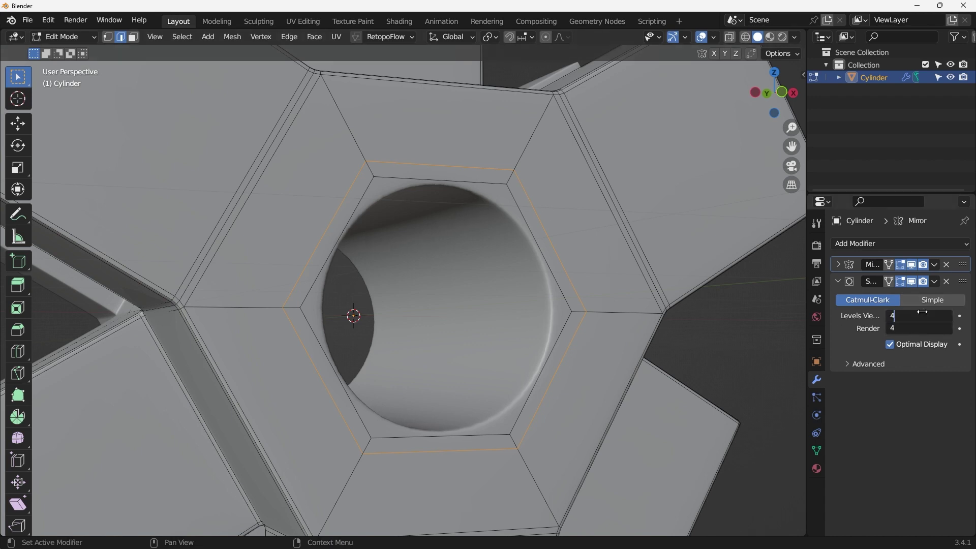
key("Return")
scroll(541, 251, "up", 2)
middle_click_drag(537, 249, 522, 247)
key("Tab")
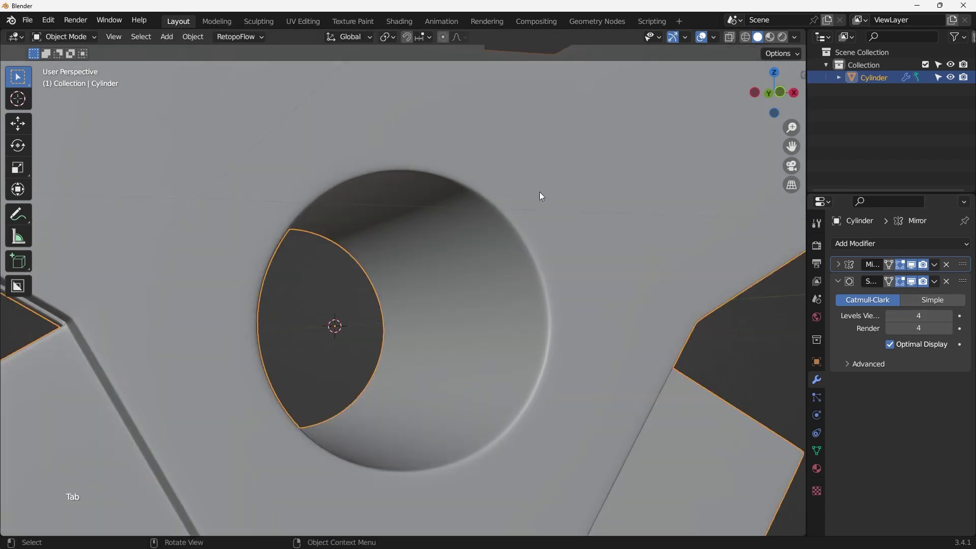
- Inspect the smoothed shape and its round central hole from the front view and in perspective
scroll(485, 214, "down", 3)
key("alt+z")
key("alt+z")
scroll(529, 219, "down", 3)
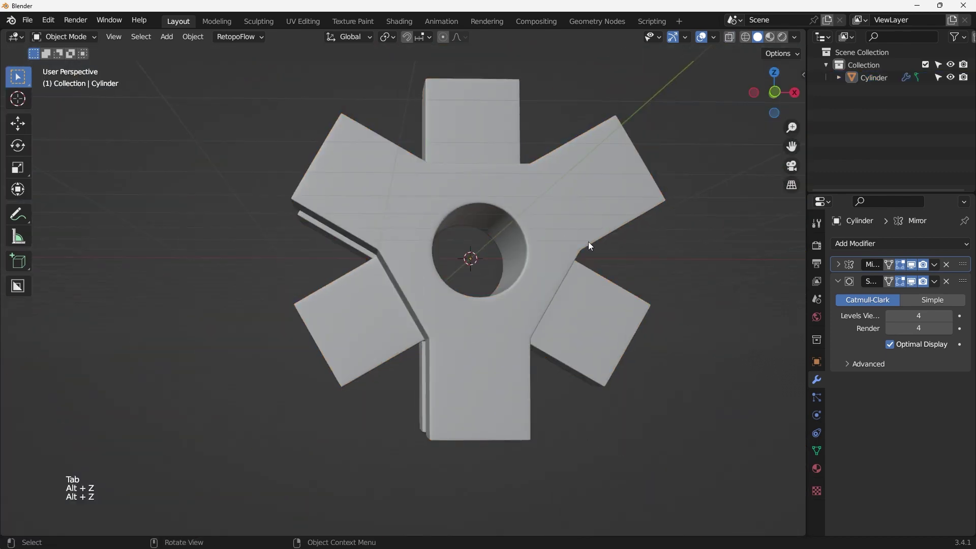
middle_click_drag(587, 242, 439, 239)
key("KP_1")
key("KP_1")
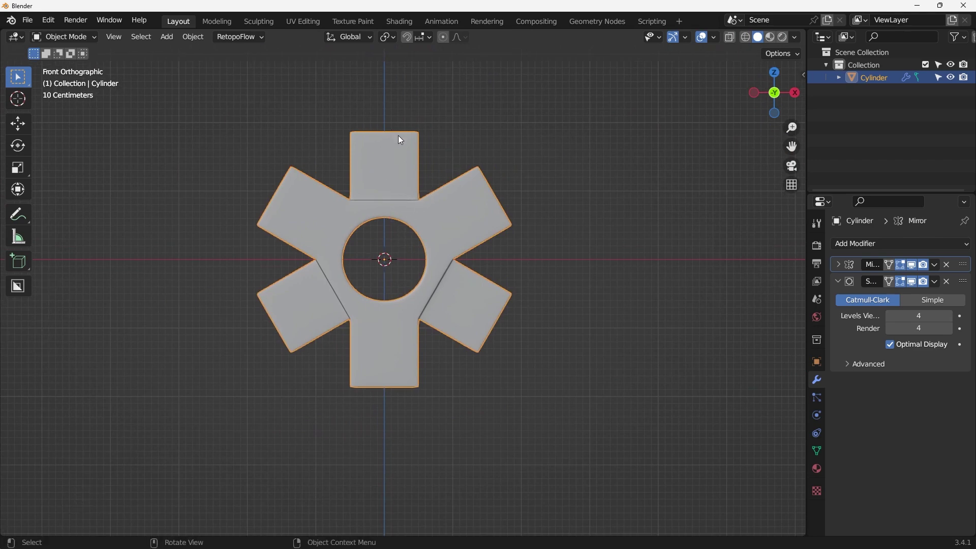
middle_click_drag(479, 220, 471, 251)
scroll(391, 248, "up", 4)
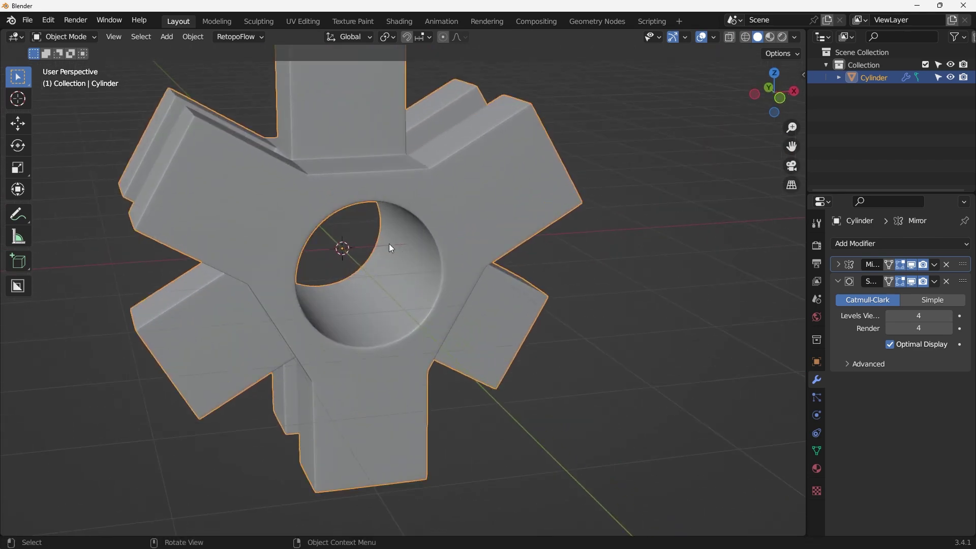
scroll(480, 217, "down", 3)
- In front view, add an Array modifier to the shape and set its relative offset X factor to 0
key("KP_1")
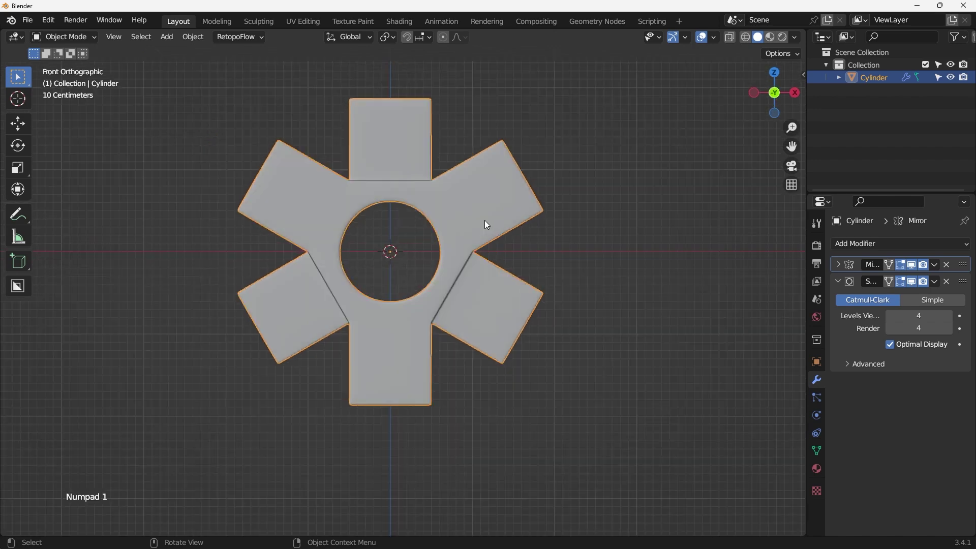
left_click(838, 282)
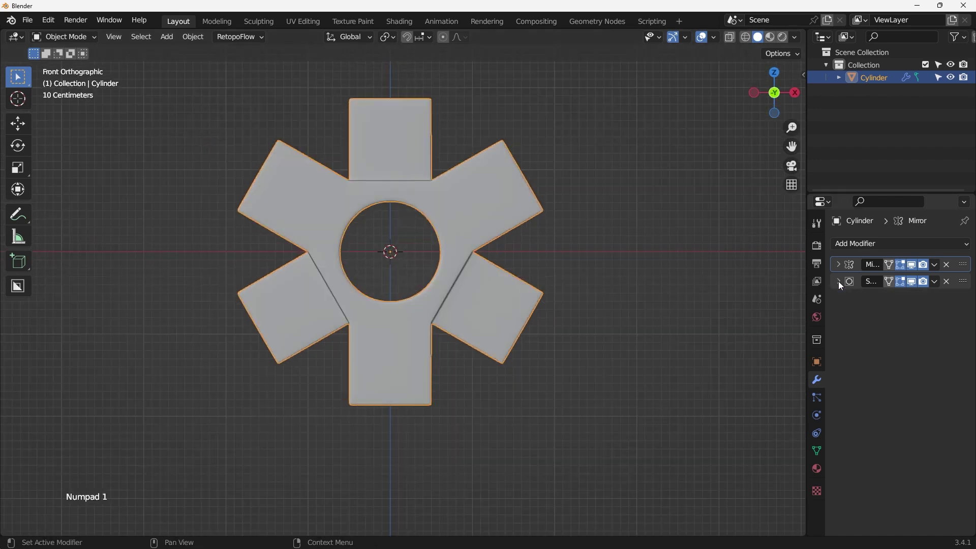
left_click(883, 245)
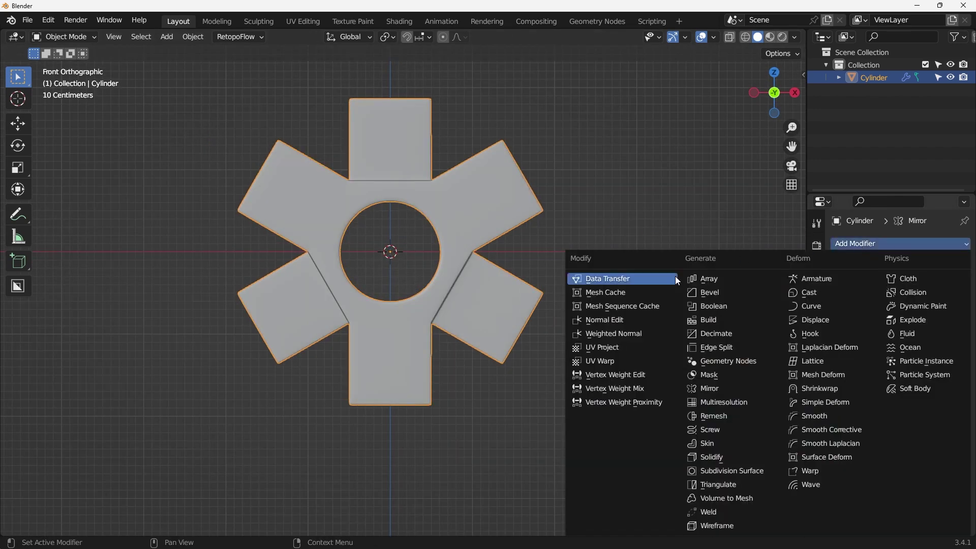
left_click(705, 278)
scroll(634, 278, "down", 2)
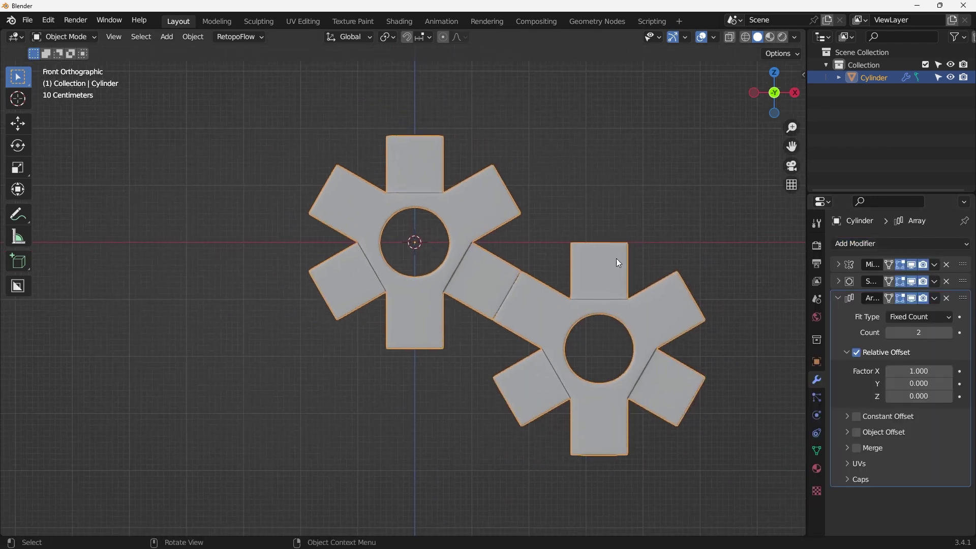
left_click(924, 371)
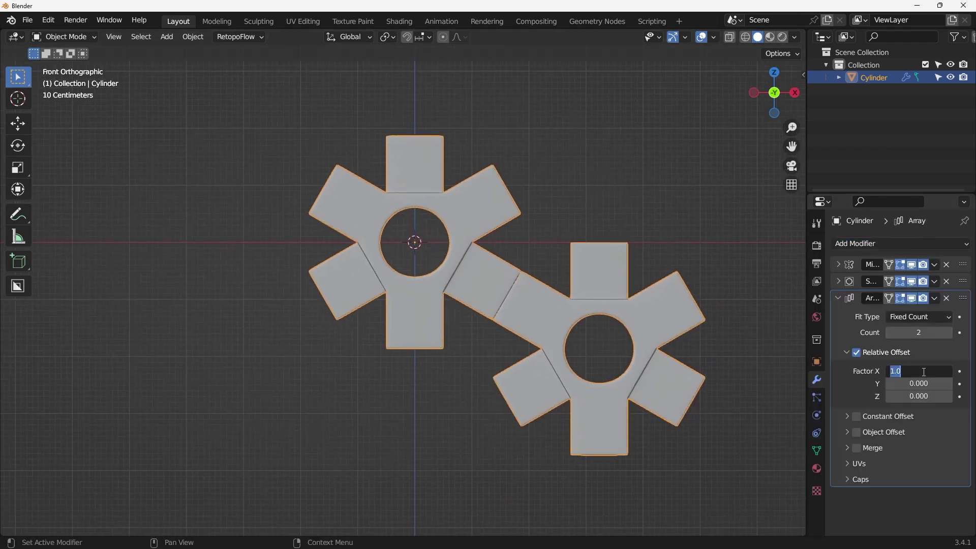
type("0")
key("Return")
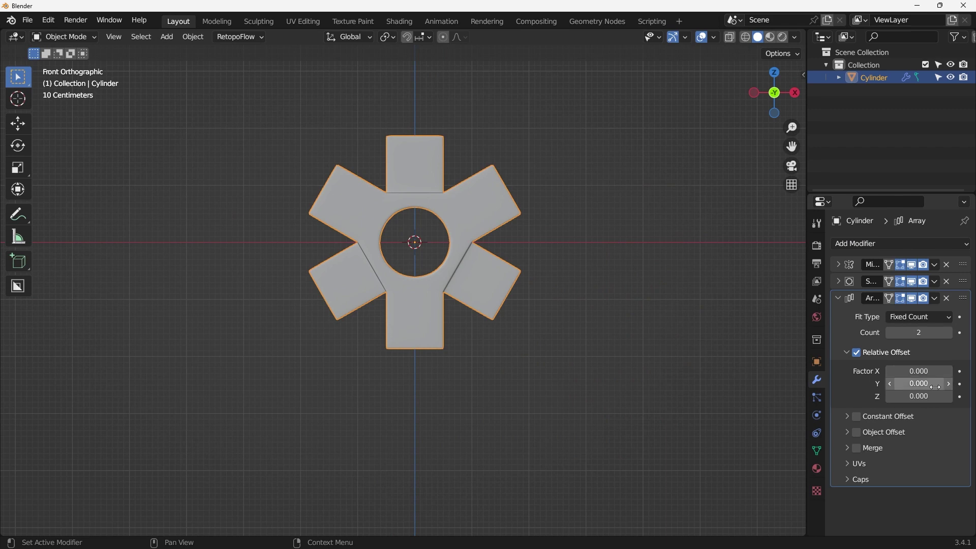
- Try a relative offset Y factor of 1 for the Array and undo it
left_click(933, 385)
type("1")
key("Return")
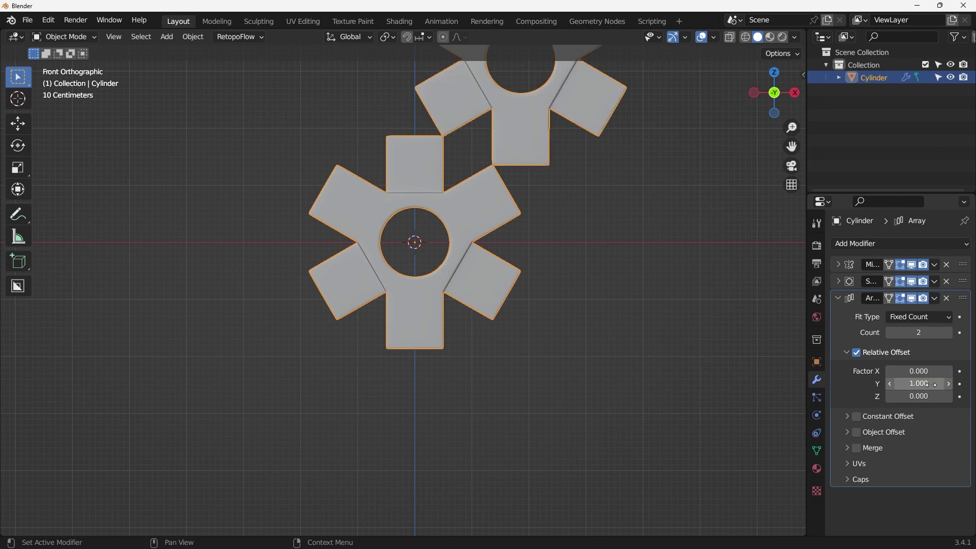
key("ctrl+z")
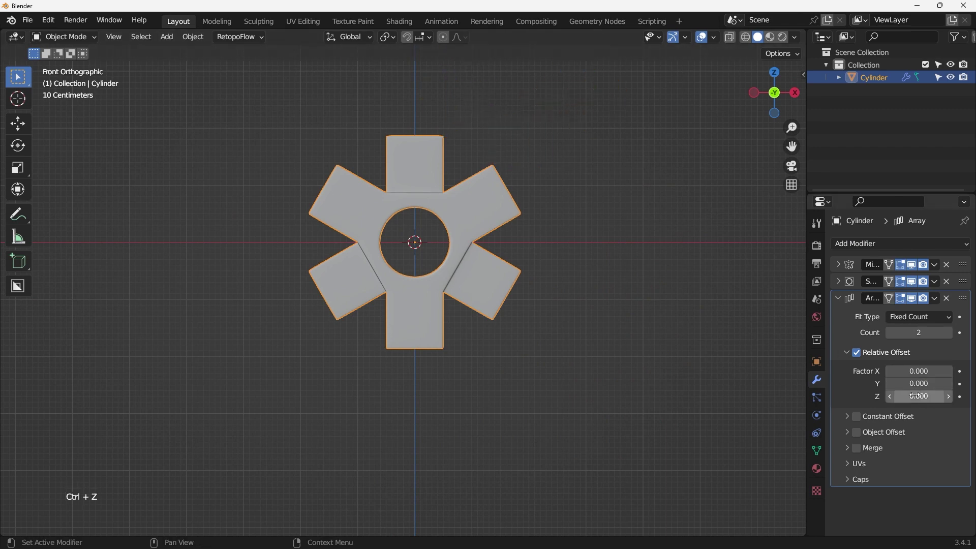
- From the right side view, set the Array's relative offset Z factor to -1 and its count to 4
middle_click_drag(506, 306, 431, 319)
key("KP_3")
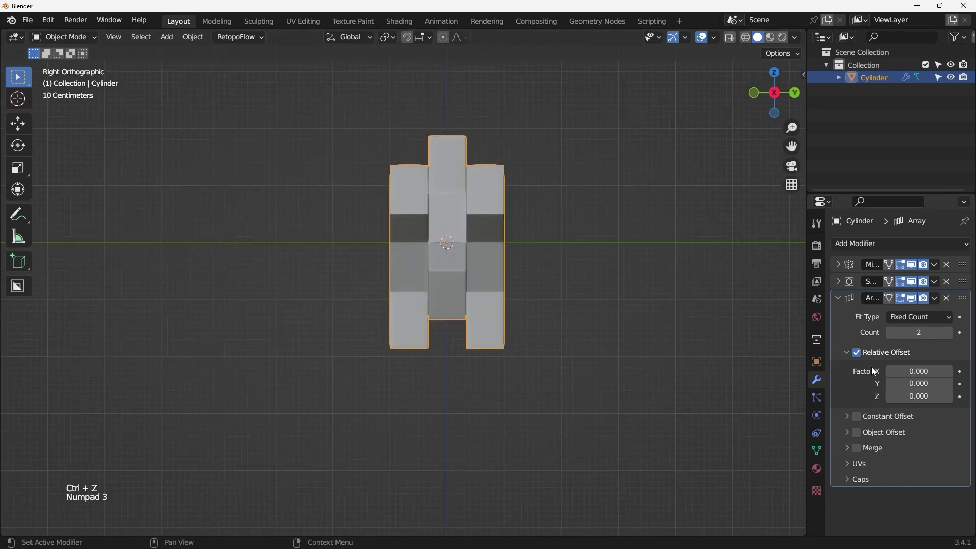
mouse_move(911, 395)
left_mouse_down()
mouse_move(930, 396)
mouse_move(919, 395)
left_mouse_up()
key("ctrl+z")
left_click(918, 399)
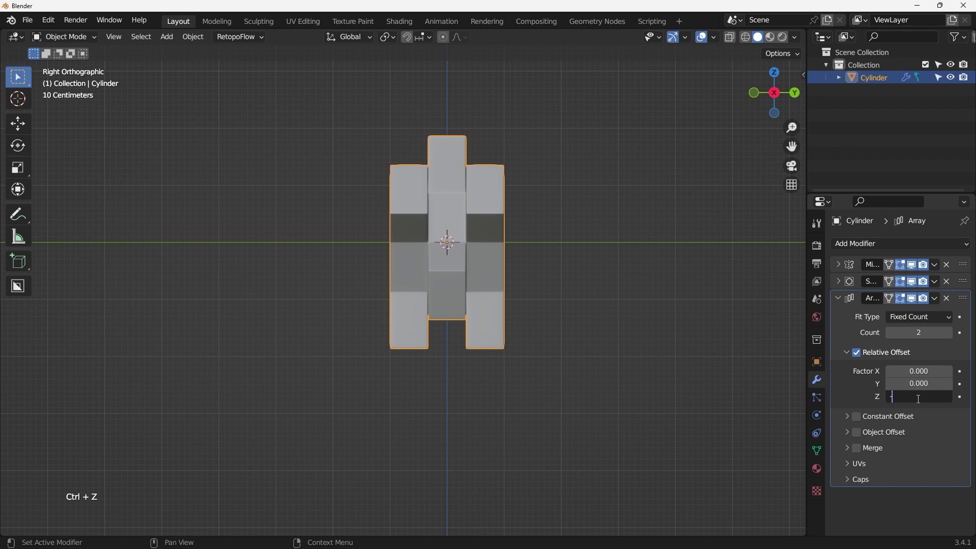
type("-1")
key("Return")
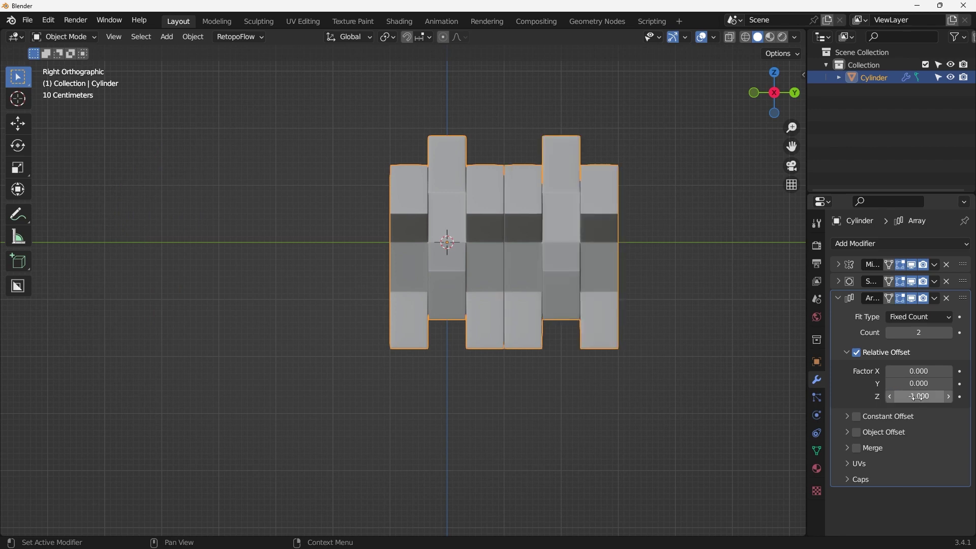
left_click(949, 333)
left_click(949, 333)
middle_click_drag(508, 274, 484, 238)
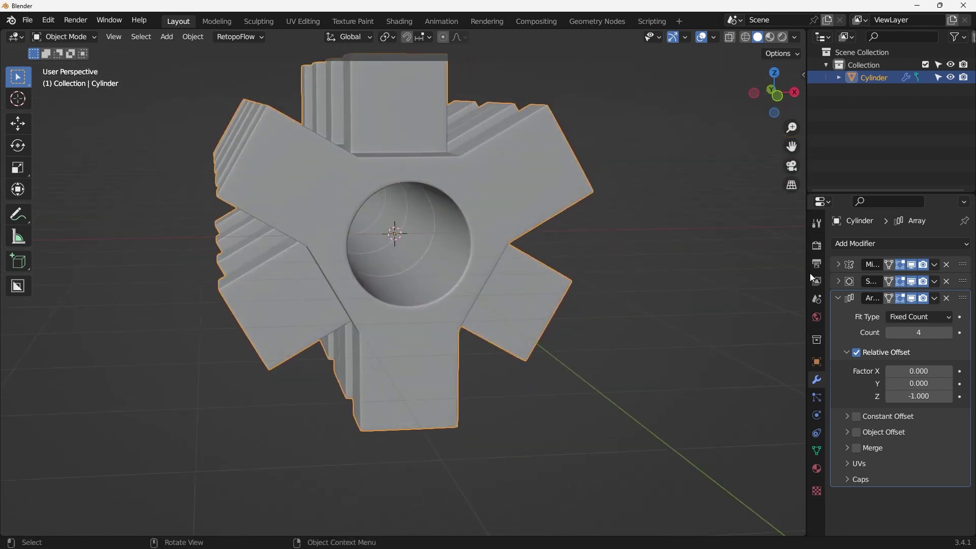
- Set the Array's relative offset Y factor to about 0.11 to stagger the copies
left_click_drag(923, 383, 943, 383, "shift")
scroll(461, 209, "up", 2)
middle_click_drag(464, 211, 450, 206)
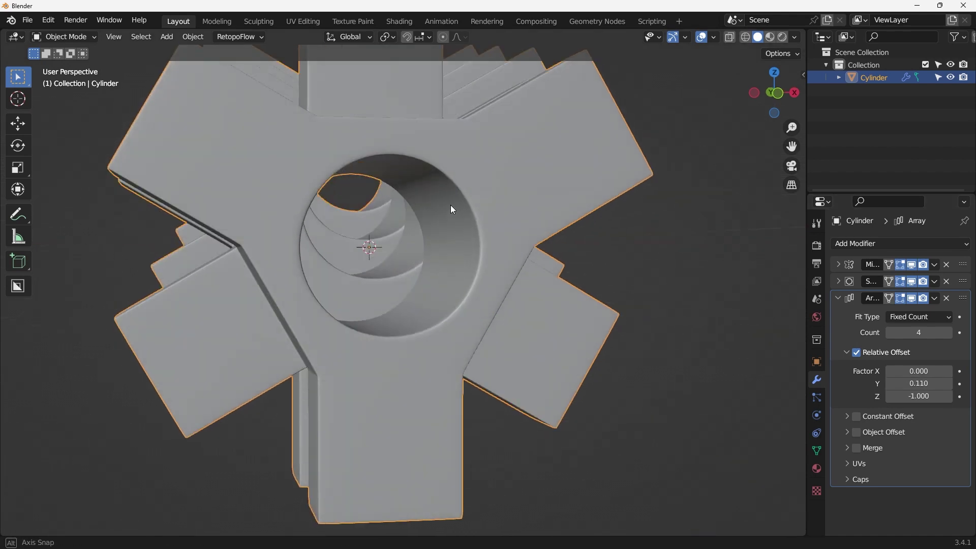
- Examine the staggered copies through the central hole and along the whole row from several angles
scroll(385, 230, "up", 3)
middle_click_drag(385, 230, 336, 261)
scroll(365, 244, "up", 3)
scroll(383, 308, "up", 1)
scroll(362, 228, "down", 2)
scroll(314, 170, "down", 2)
left_click(315, 152)
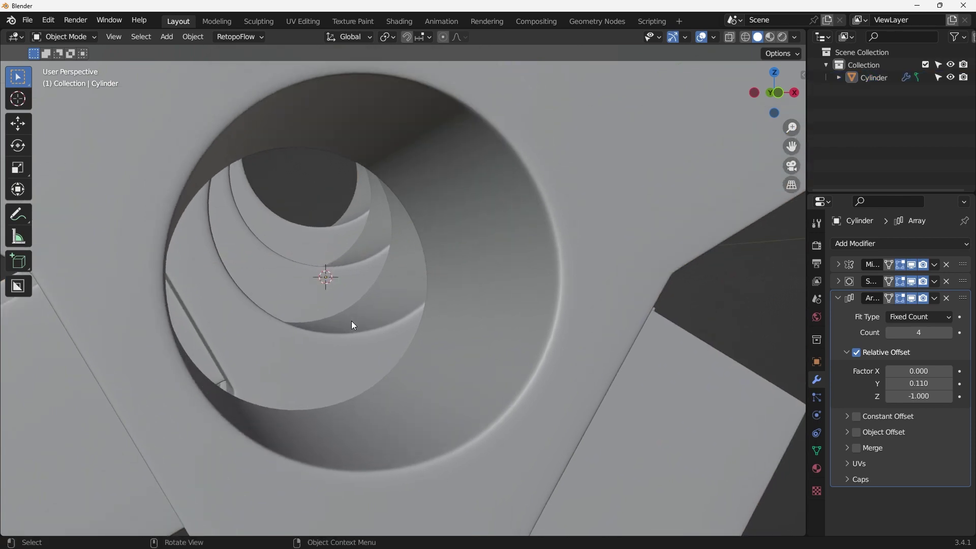
scroll(355, 326, "down", 4)
middle_click_drag(362, 320, 311, 348)
scroll(346, 328, "down", 3)
middle_click_drag(471, 258, 408, 281)
scroll(432, 272, "down", 3)
scroll(455, 256, "up", 1)
middle_click_drag(493, 241, 551, 270, "shift")
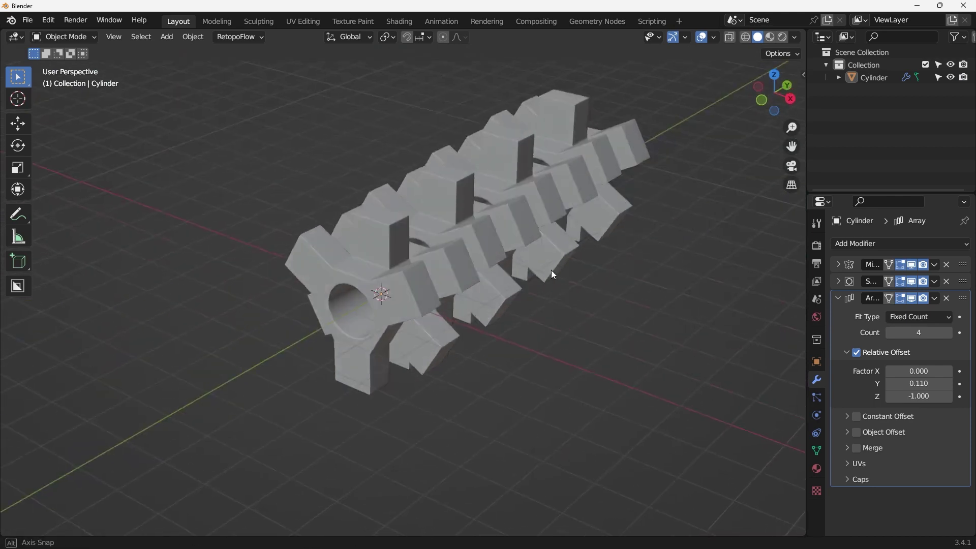
- Remove the Array modifier from the shape
left_click(947, 298)
scroll(499, 257, "up", 3)
middle_click_drag(499, 258, 460, 257)
- Add one centred loop cut around the outer side faces of the front layer's core and arms in Edit Mode
left_click(418, 298)
key("Tab")
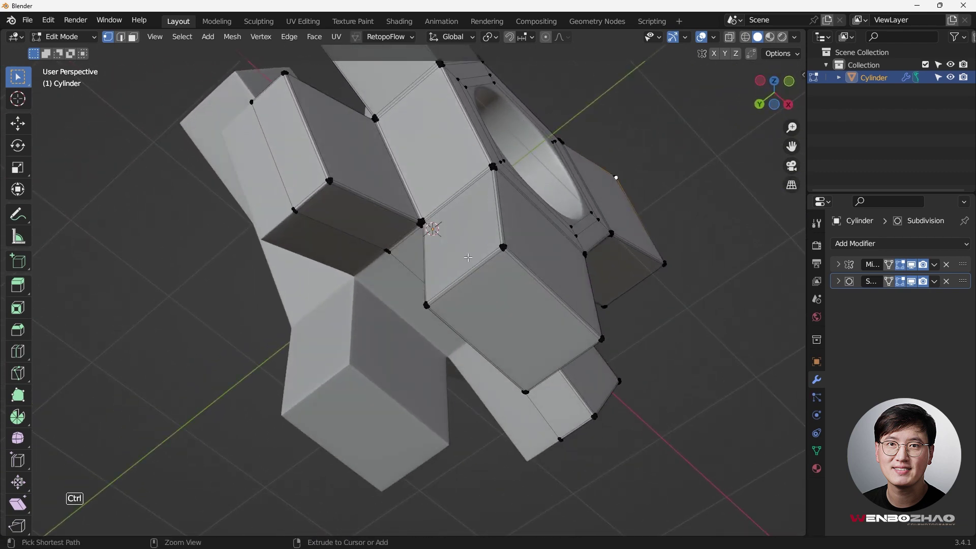
key("ctrl+r")
left_click(472, 264)
right_click(472, 264)
middle_click_drag(473, 264, 425, 290)
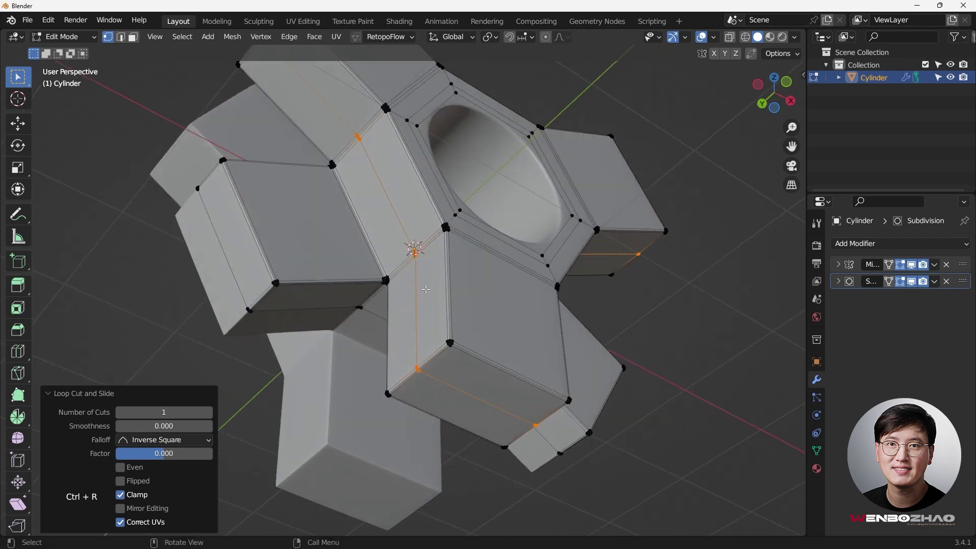
middle_click_drag(270, 273, 457, 257)
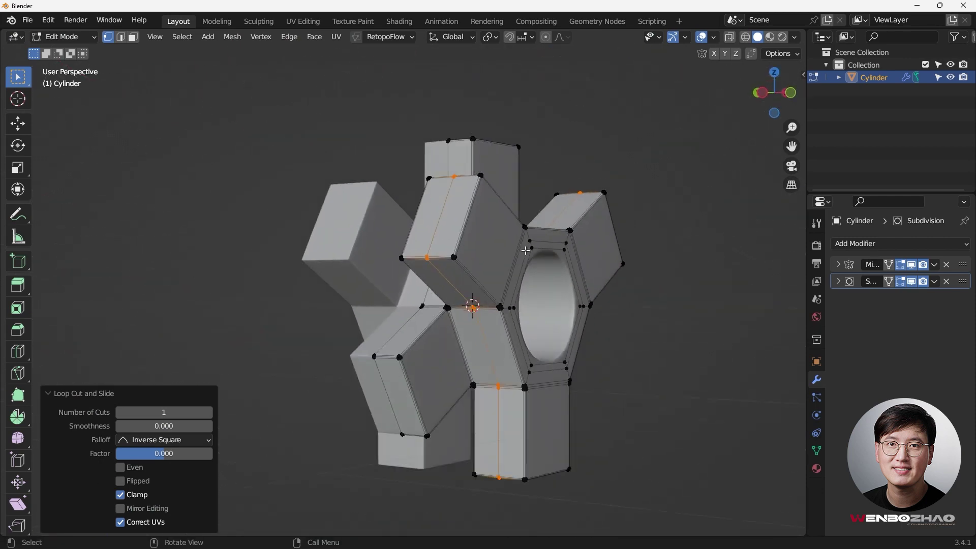
- Return to Object Mode, view the finished shape in perspective, and deselect it
key("KP_1")
key("Tab")
middle_click_drag(584, 195, 443, 258)
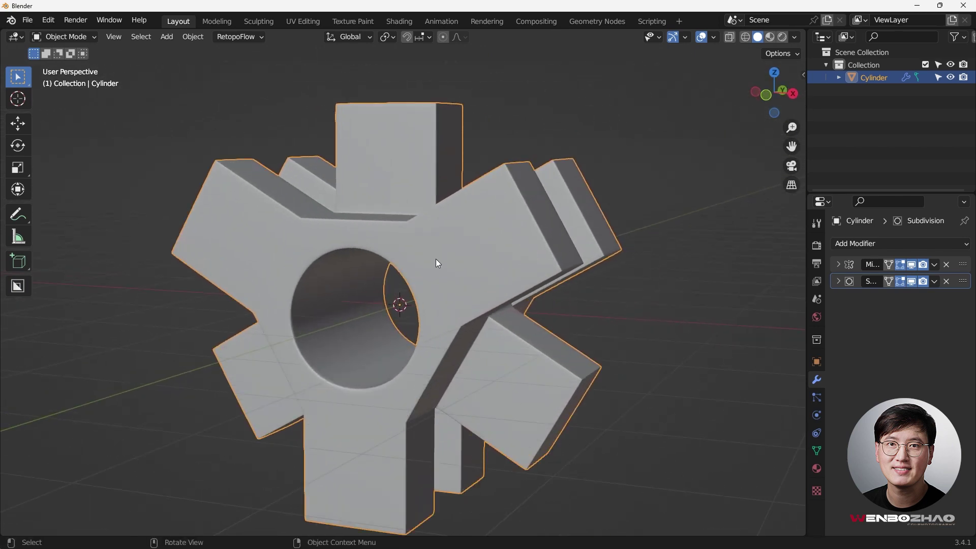
left_click(617, 202)
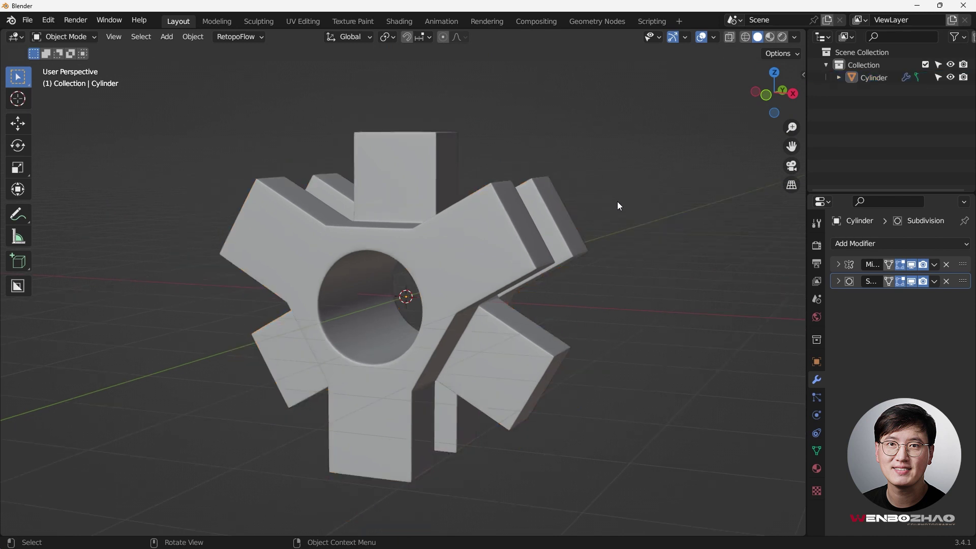